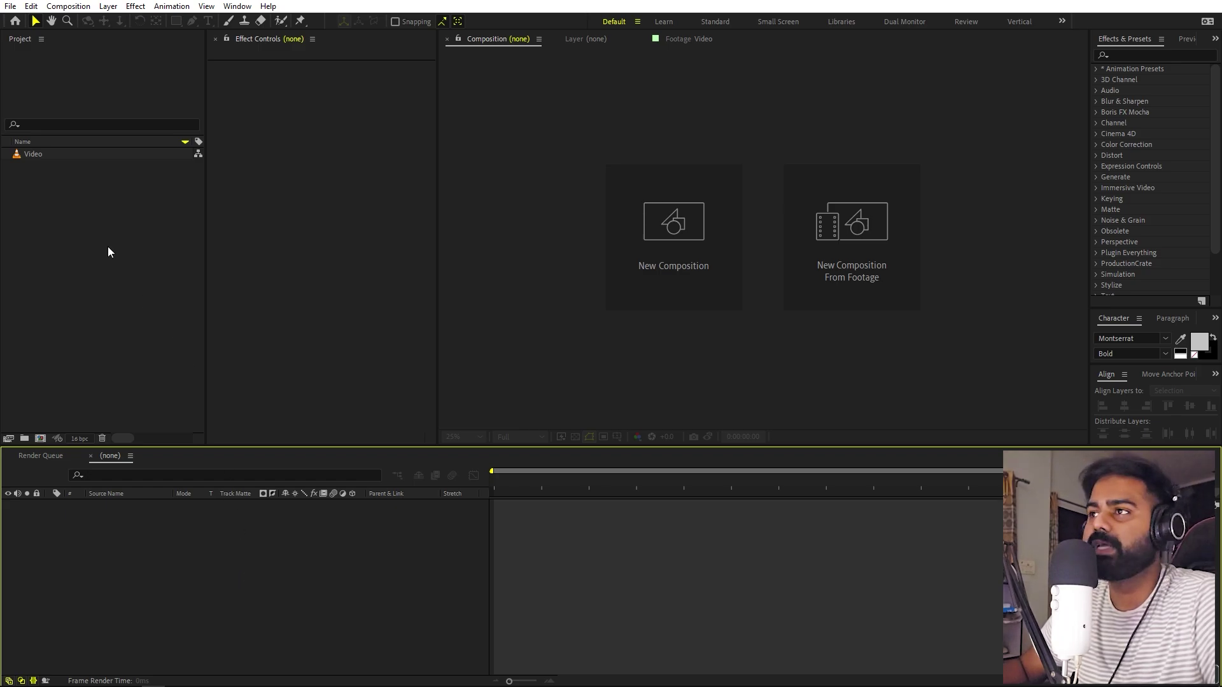
# - Open the Video footage and scrub through it to review each object shown on the desk
pyautogui.doubleClick(40, 155)
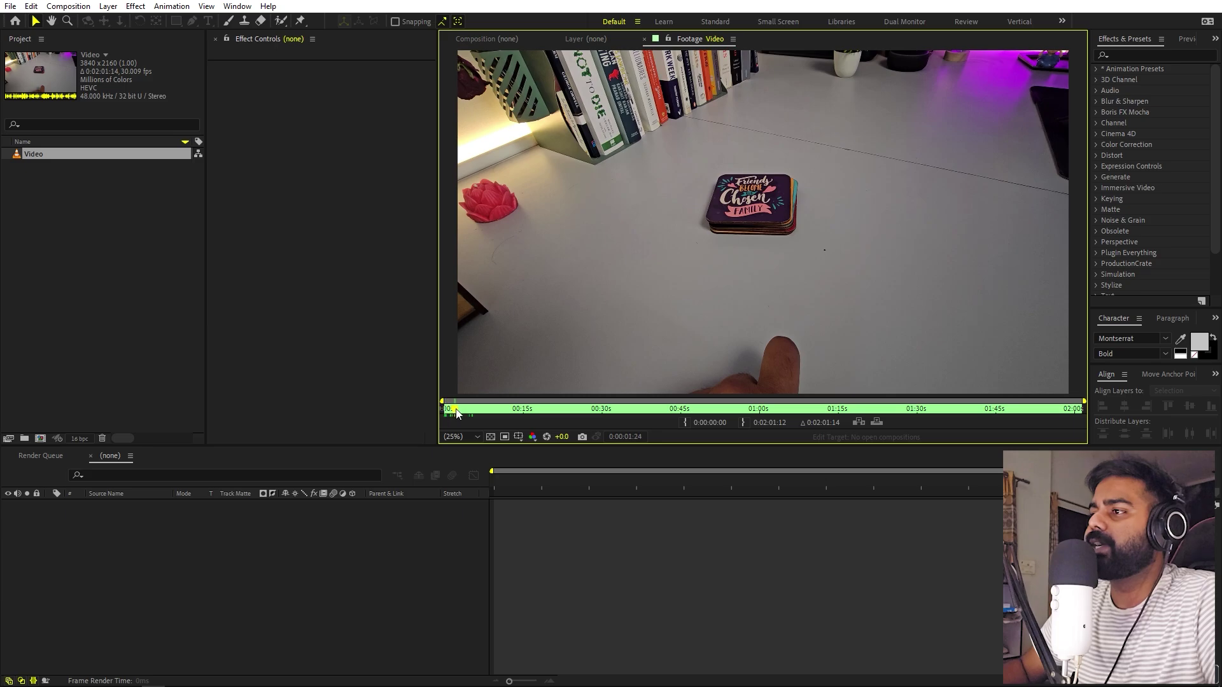
pyautogui.moveTo(469, 414); pyautogui.dragTo(519, 414)
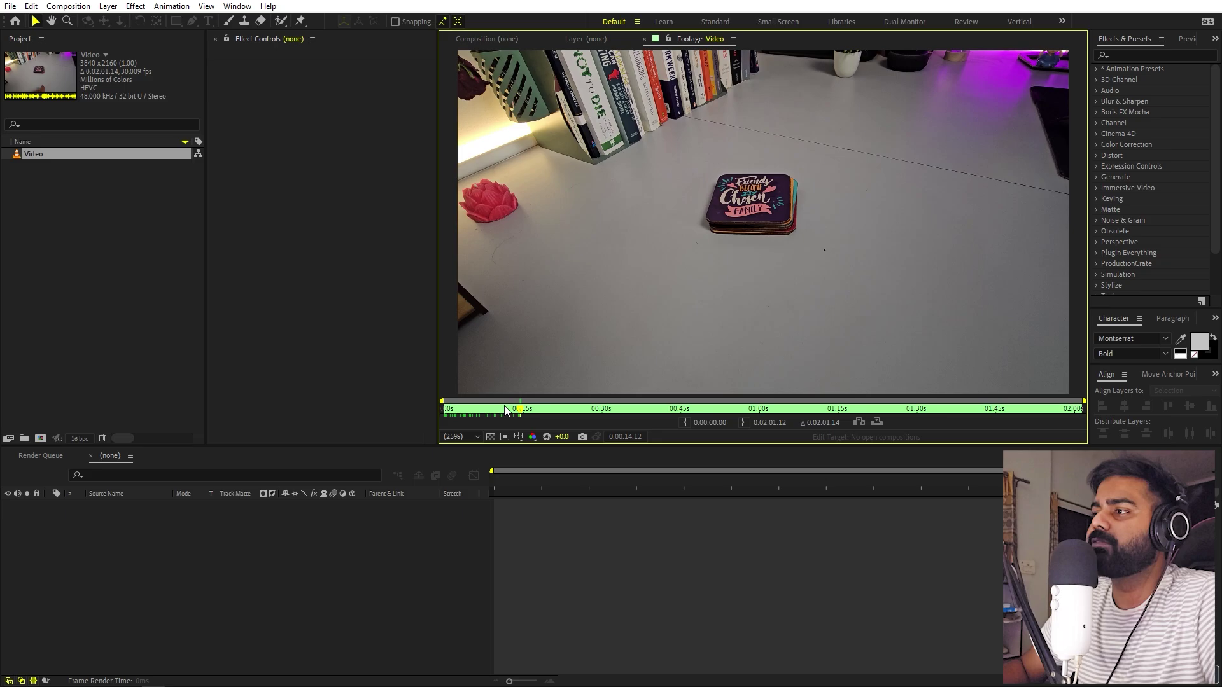
pyautogui.moveTo(520, 412); pyautogui.dragTo(556, 414)
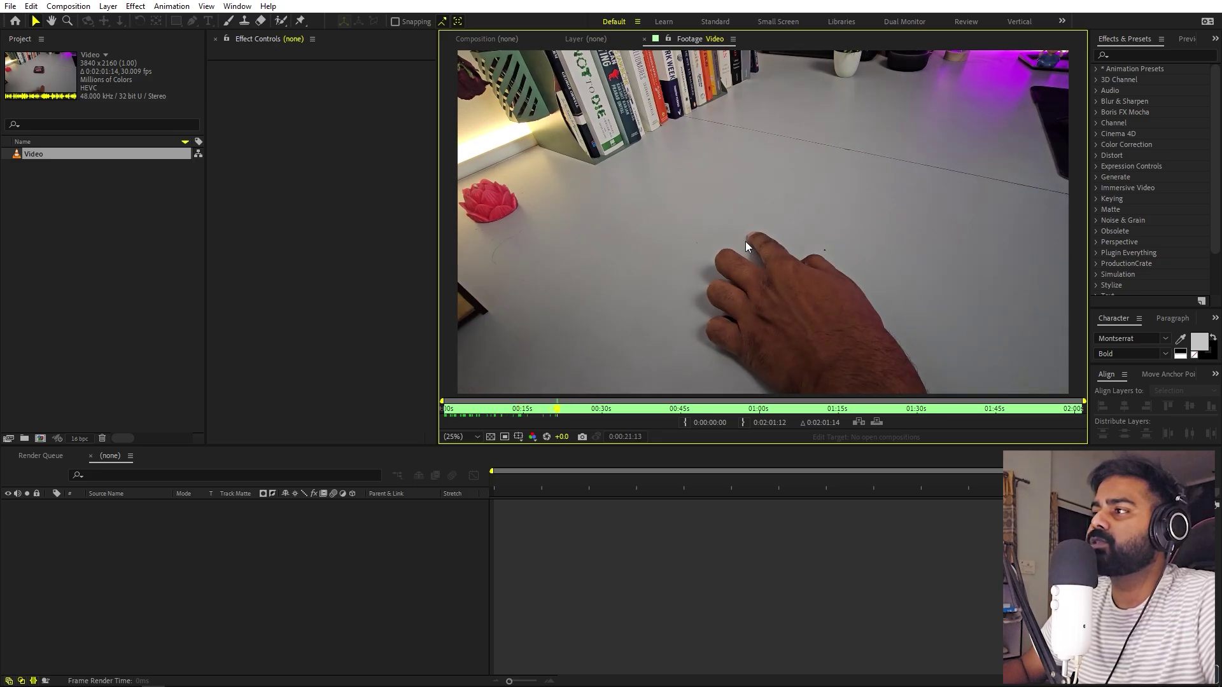
pyautogui.moveTo(563, 410); pyautogui.dragTo(583, 414)
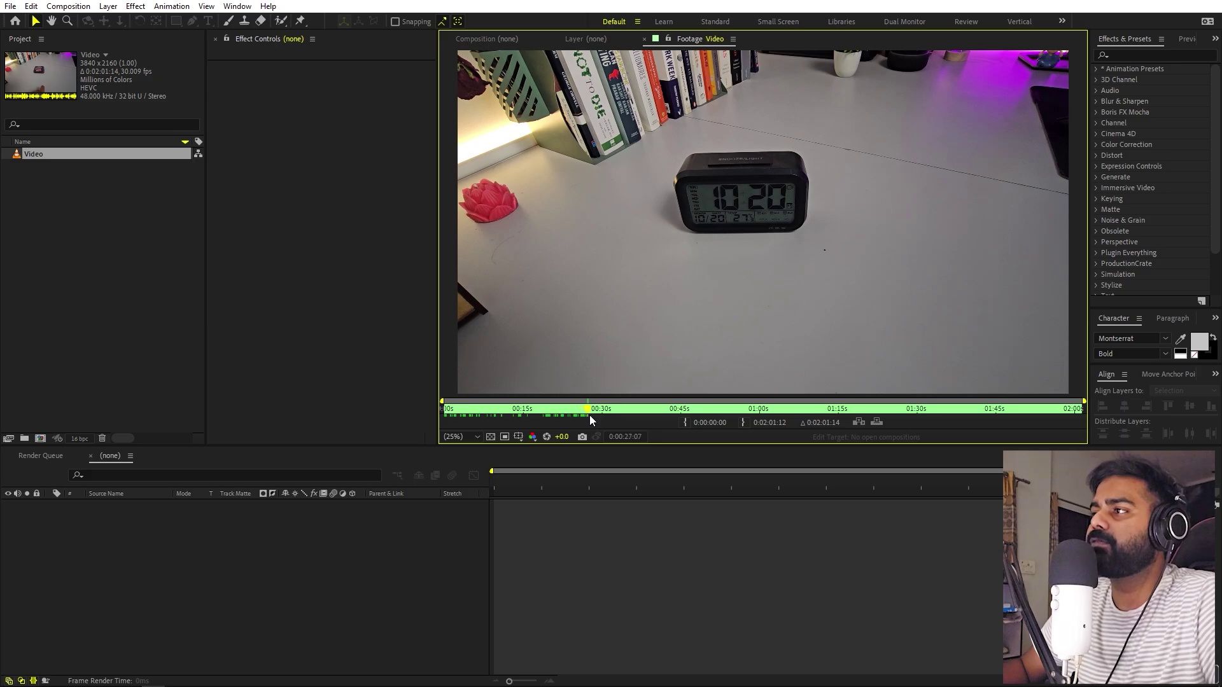
pyautogui.moveTo(592, 414); pyautogui.dragTo(651, 415)
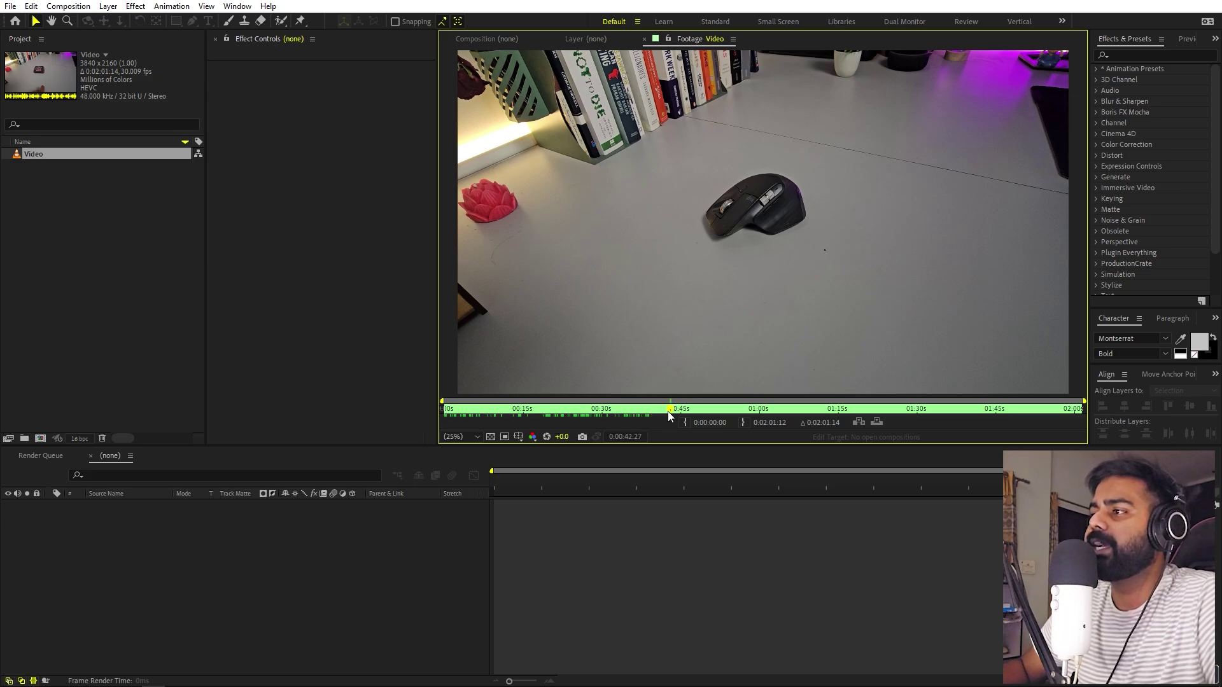
pyautogui.moveTo(678, 411); pyautogui.dragTo(977, 411)
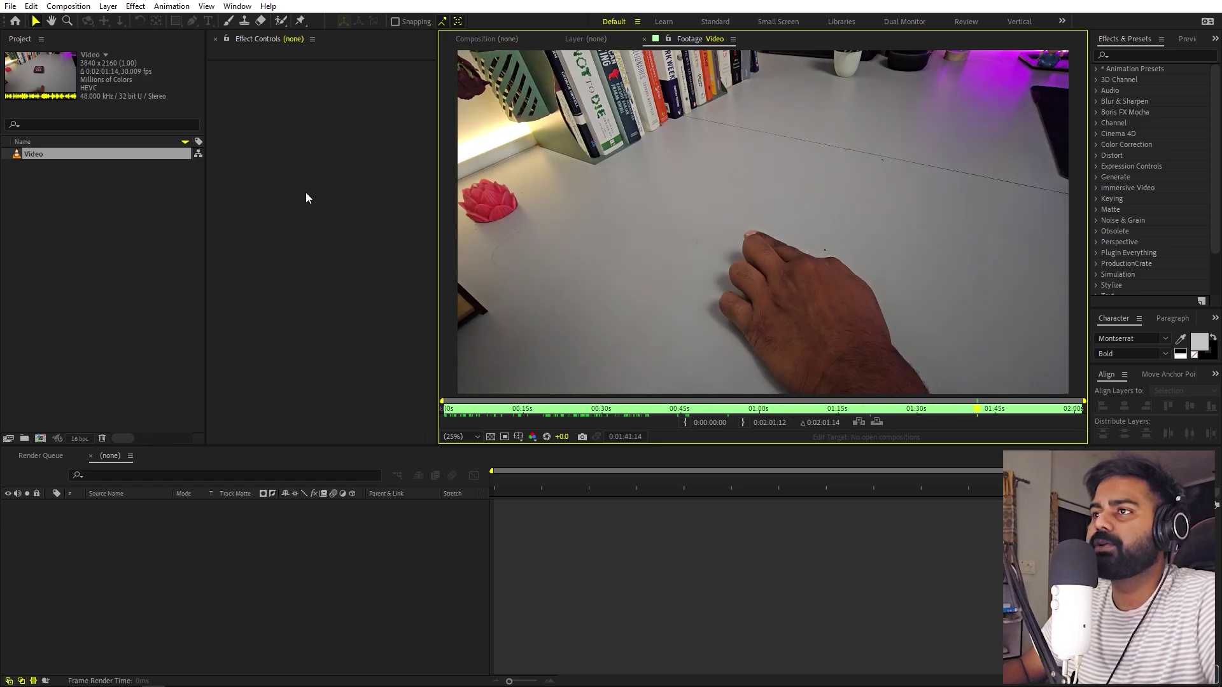
pyautogui.click(89, 263)
pyautogui.click(499, 38)
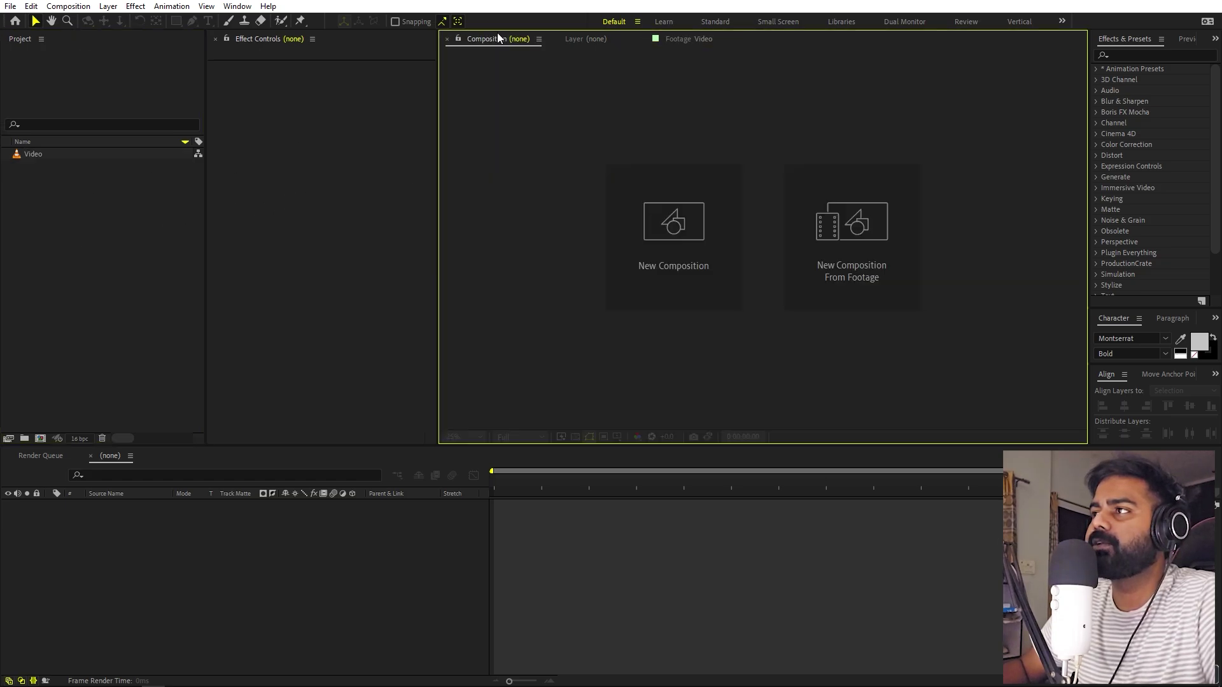
# - Create a new composition from the Video footage and mute its layer's audio
pyautogui.click(123, 258)
pyautogui.click(25, 155)
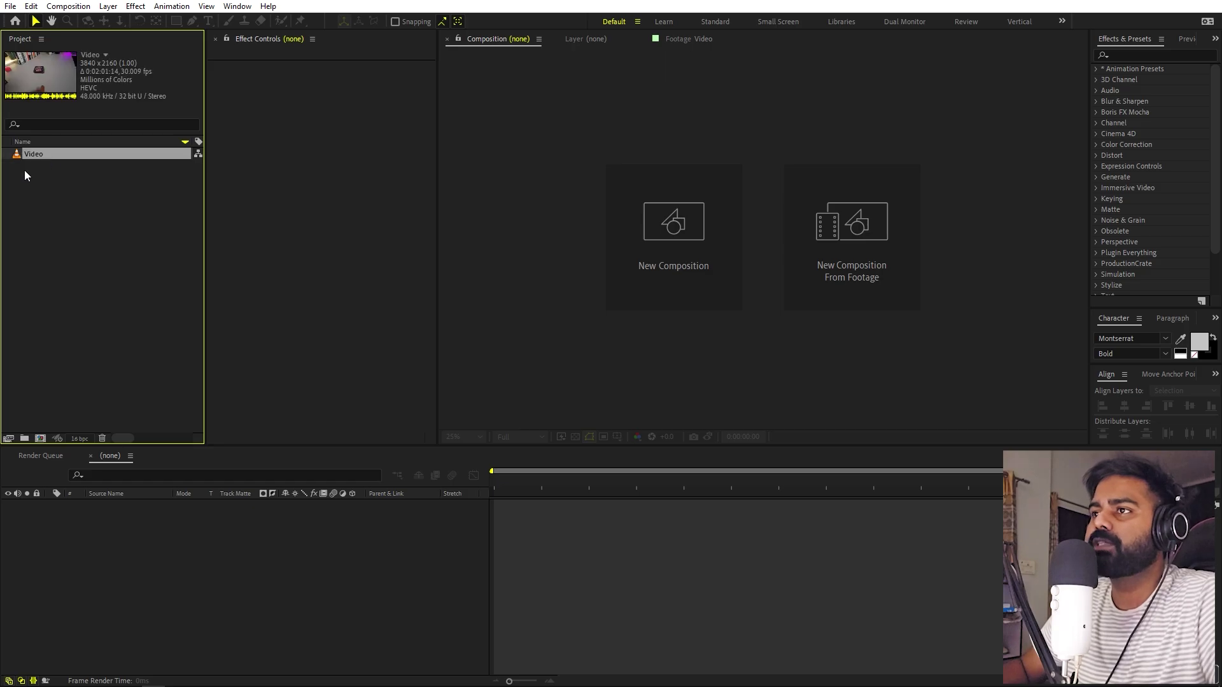
pyautogui.moveTo(37, 153); pyautogui.dragTo(45, 437)
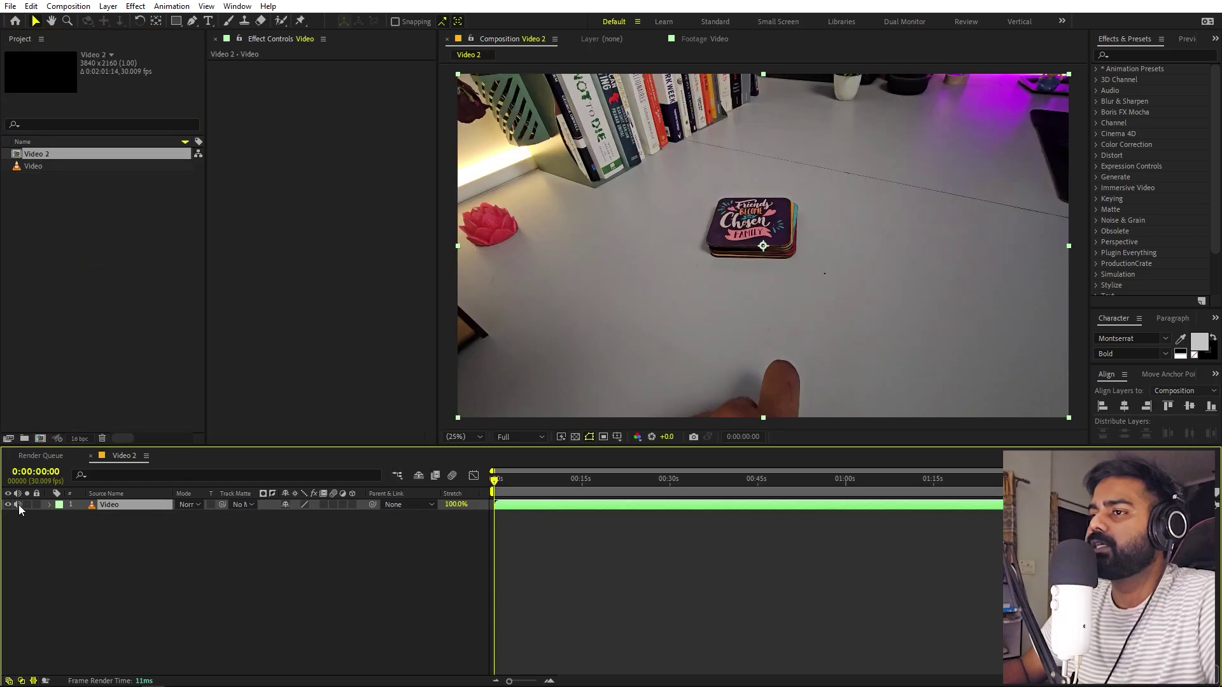
pyautogui.click(706, 568)
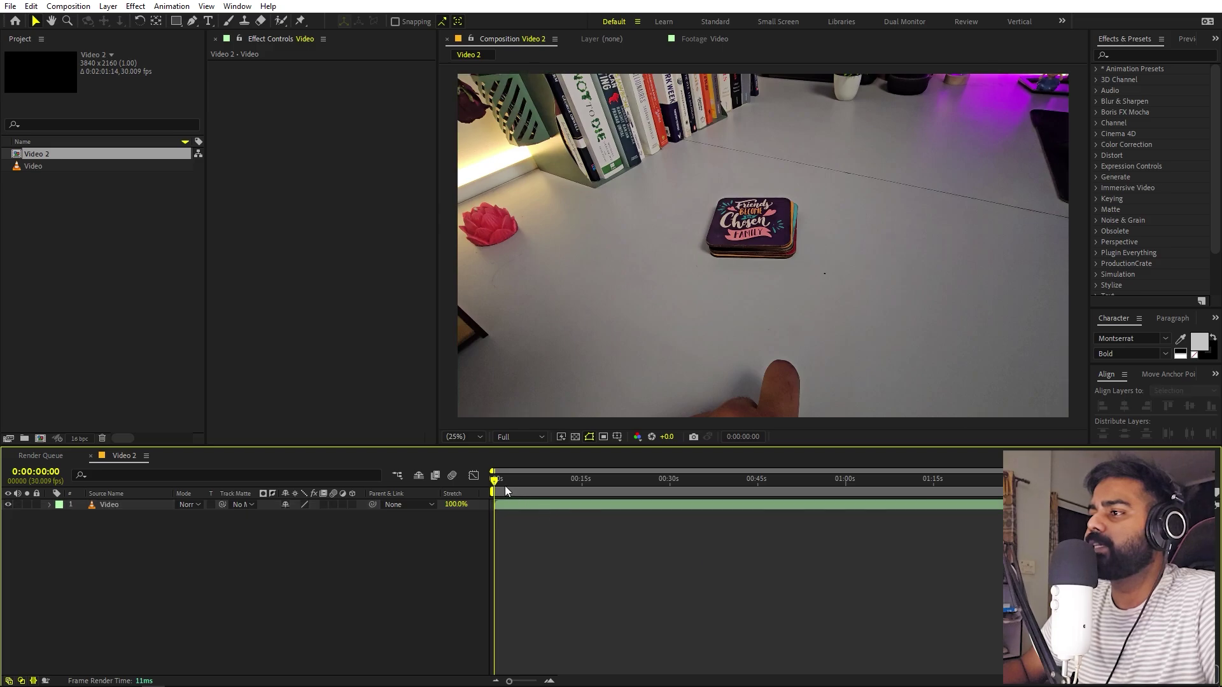
# - Set the preview resolution to Quarter and preview the composition from its start
pyautogui.moveTo(505, 485)
pyautogui.mouseDown()
pyautogui.moveTo(555, 490)
pyautogui.moveTo(513, 490)
pyautogui.mouseUp()
pyautogui.click(496, 504)
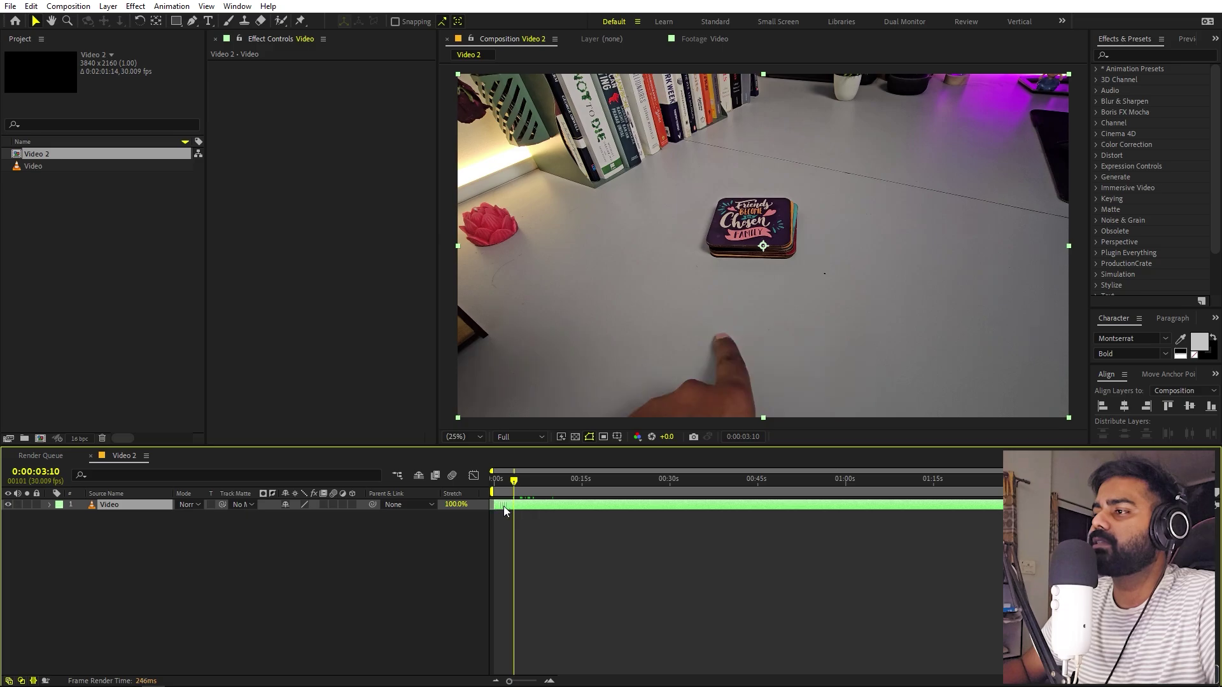
pyautogui.moveTo(508, 481); pyautogui.dragTo(492, 486)
pyautogui.press('space')
pyautogui.click(520, 437)
pyautogui.click(519, 506)
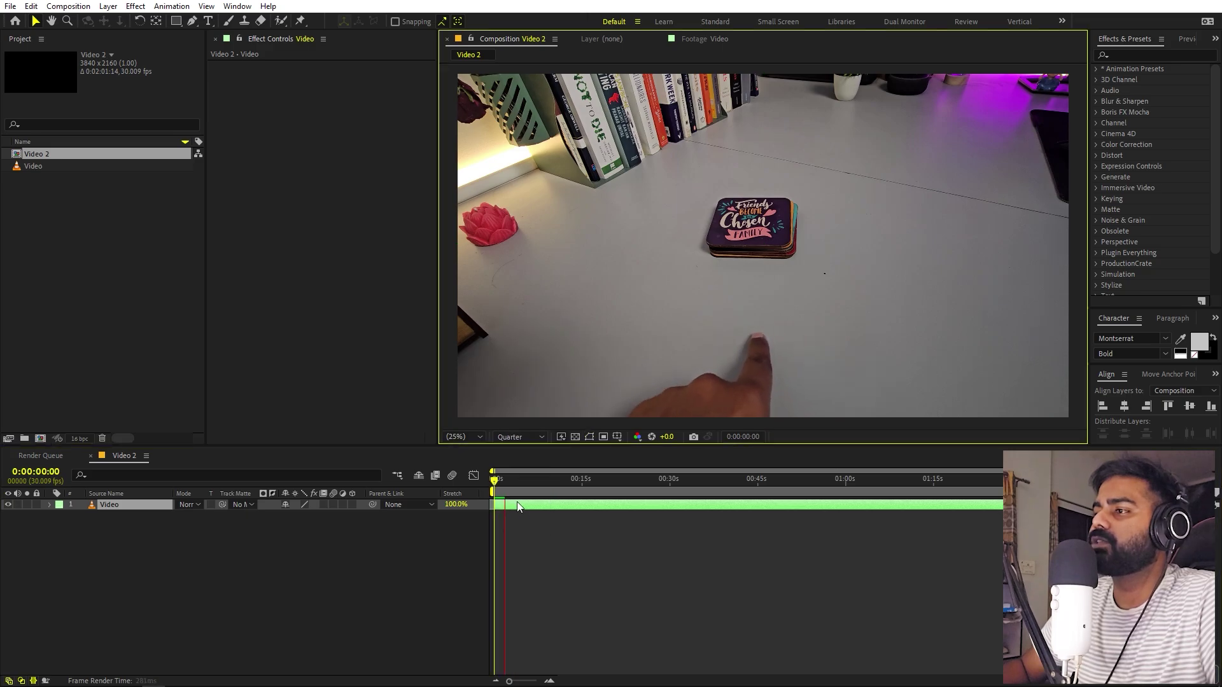
pyautogui.click(560, 487)
pyautogui.press('space')
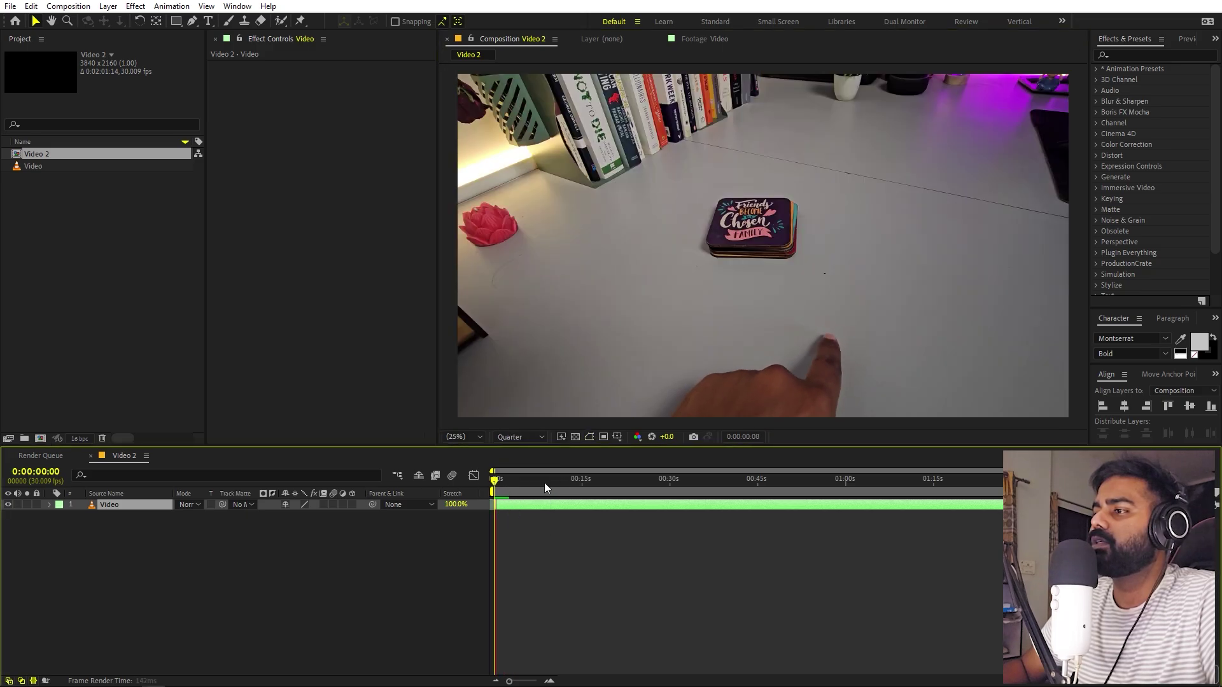
# - Split the Video layer at 0:00:05:19 and trim the second part to start at 0:00:23:07, where the clock stands alone
pyautogui.moveTo(500, 481); pyautogui.dragTo(527, 485)
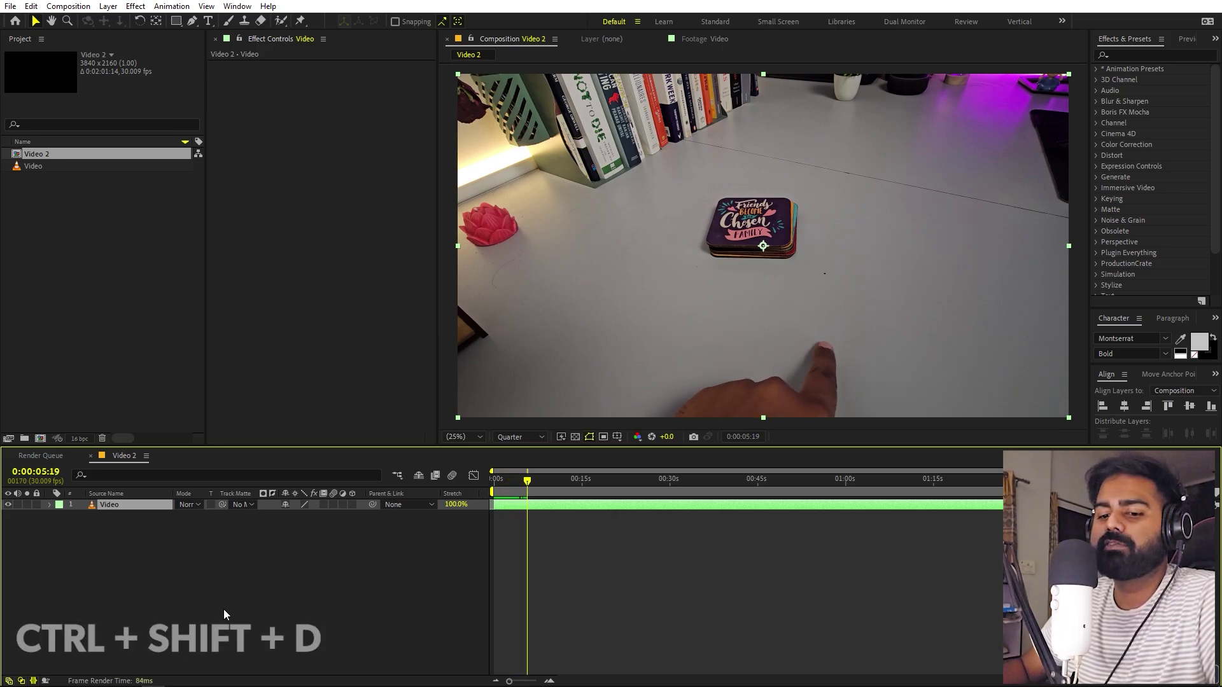
pyautogui.hotkey('ctrl', 'shift', 'd')
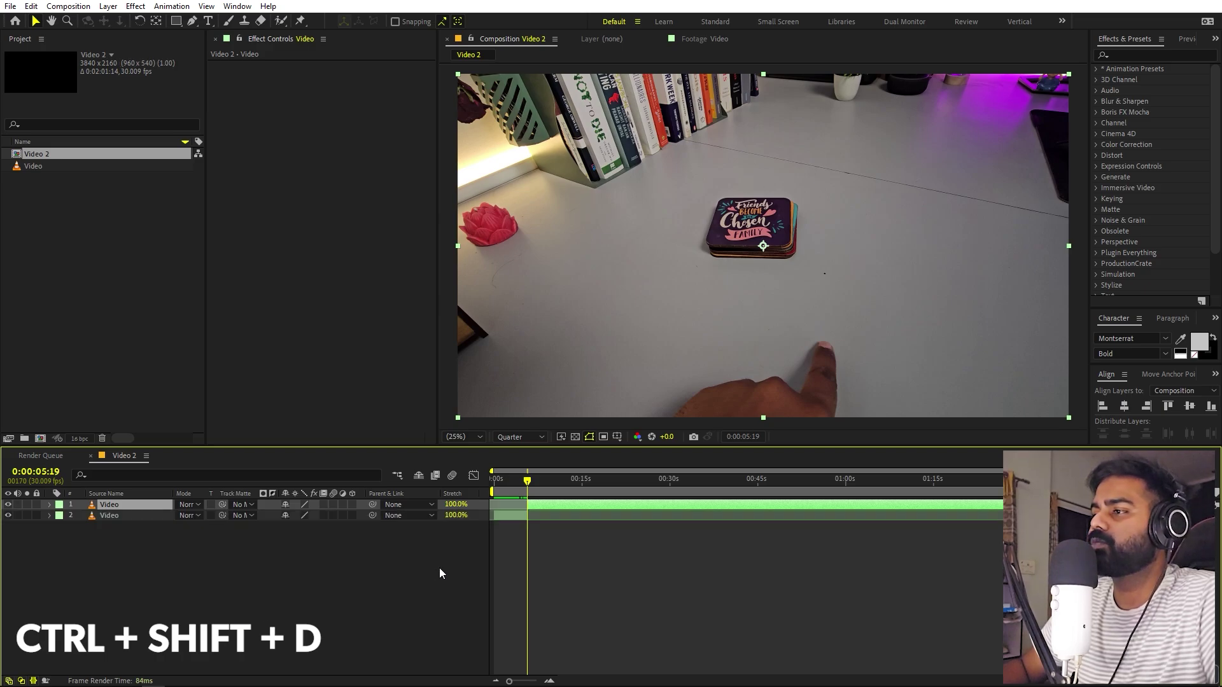
pyautogui.moveTo(503, 487); pyautogui.dragTo(629, 489)
pyautogui.click(526, 482)
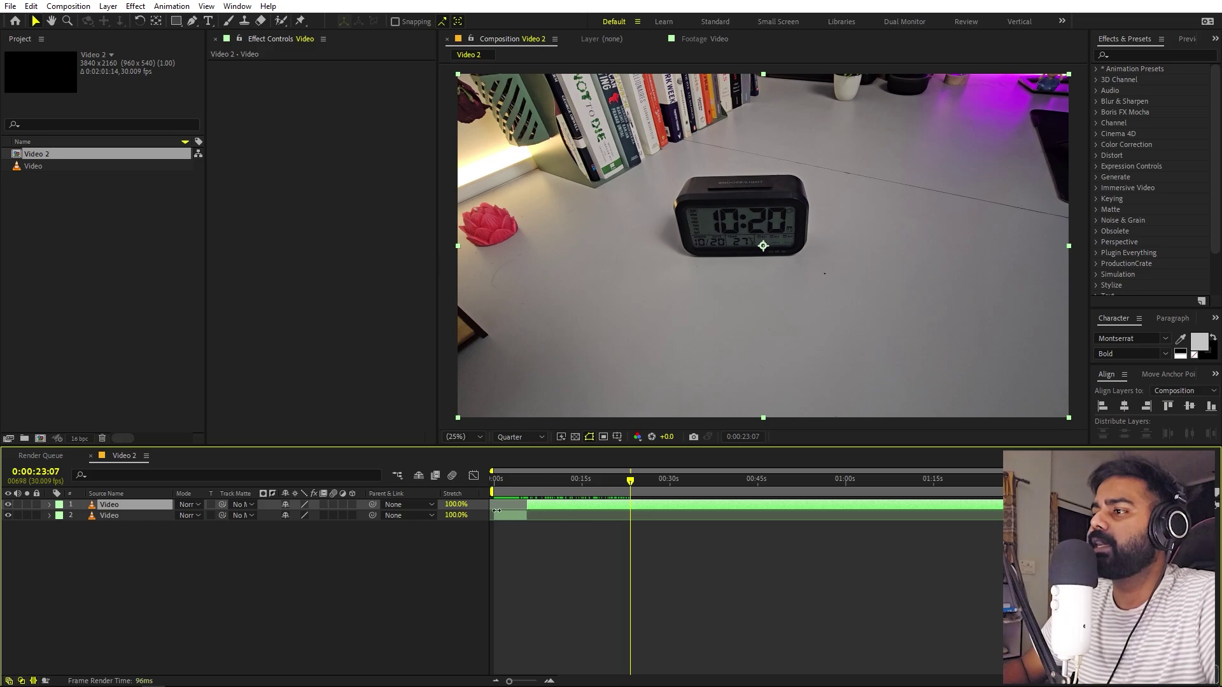
pyautogui.moveTo(527, 502); pyautogui.dragTo(623, 506)
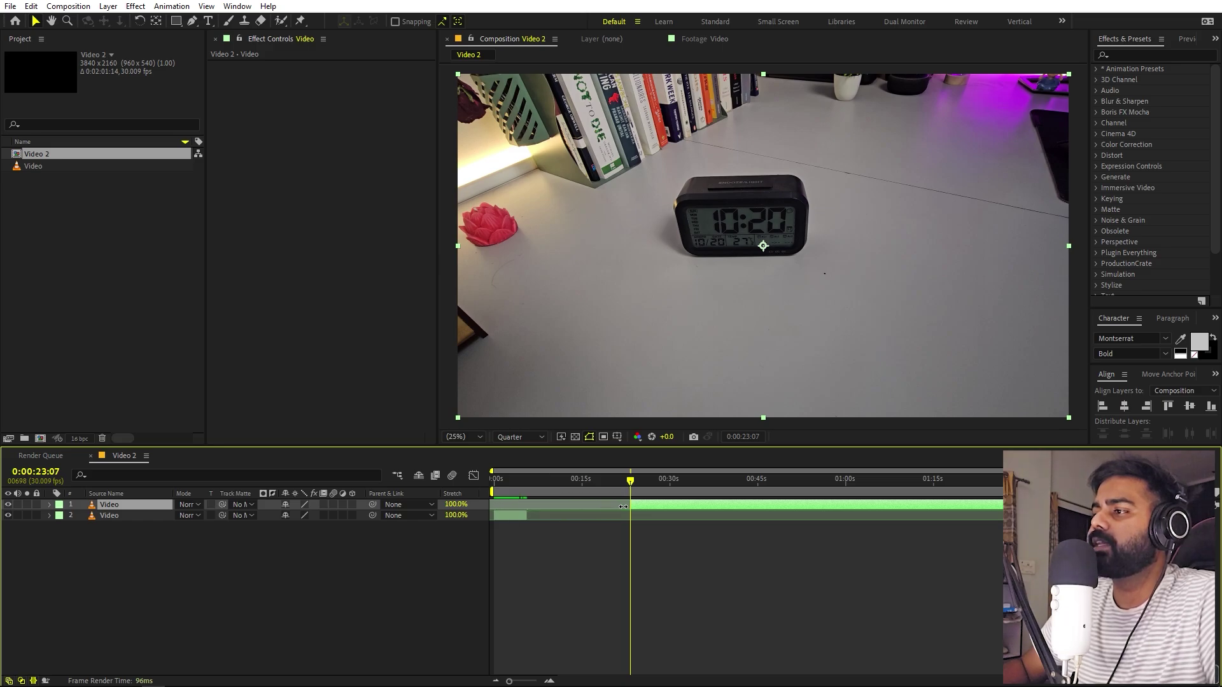
pyautogui.scroll(6, 614, 537)
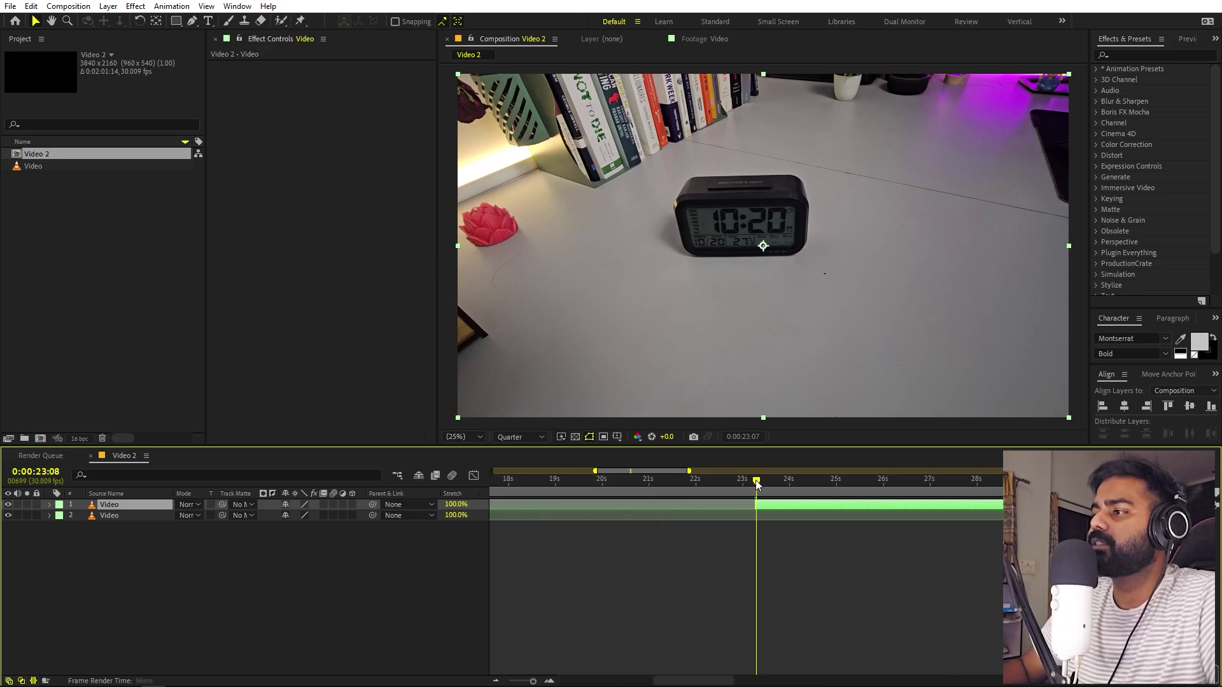
# - Split the top layer at 0:00:24:01 and move the short clock segment to the start of the composition
pyautogui.moveTo(756, 481); pyautogui.dragTo(792, 492)
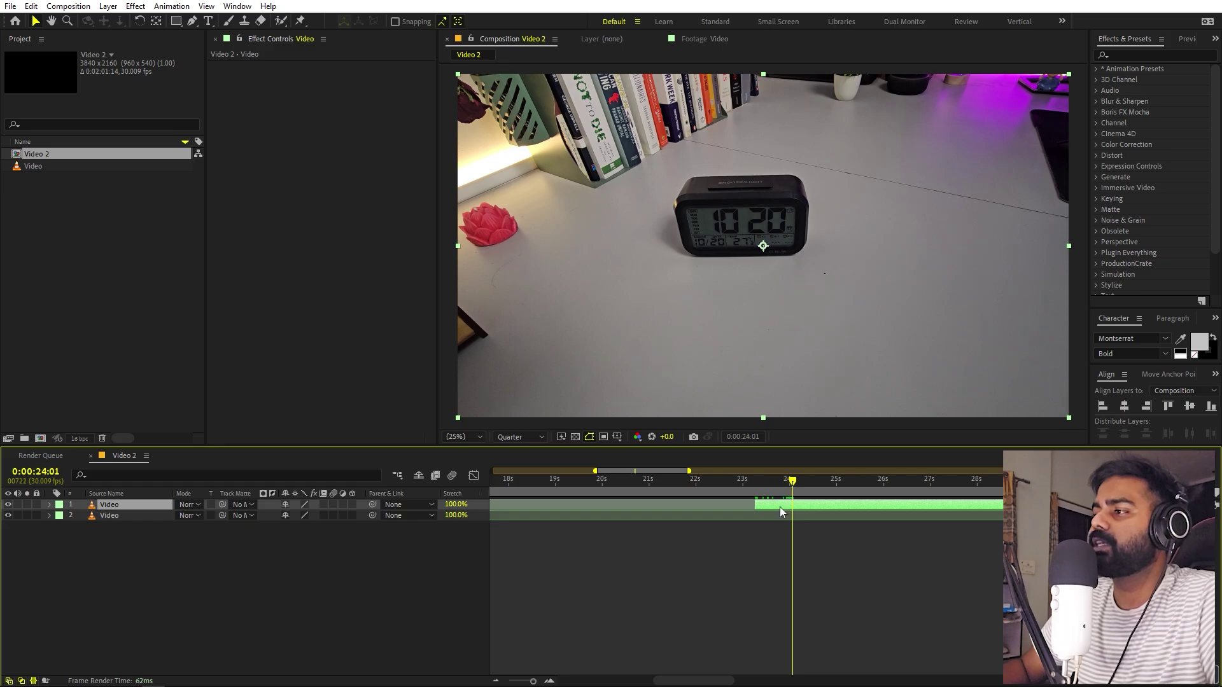
pyautogui.hotkey('ctrl', 'shift', 'd')
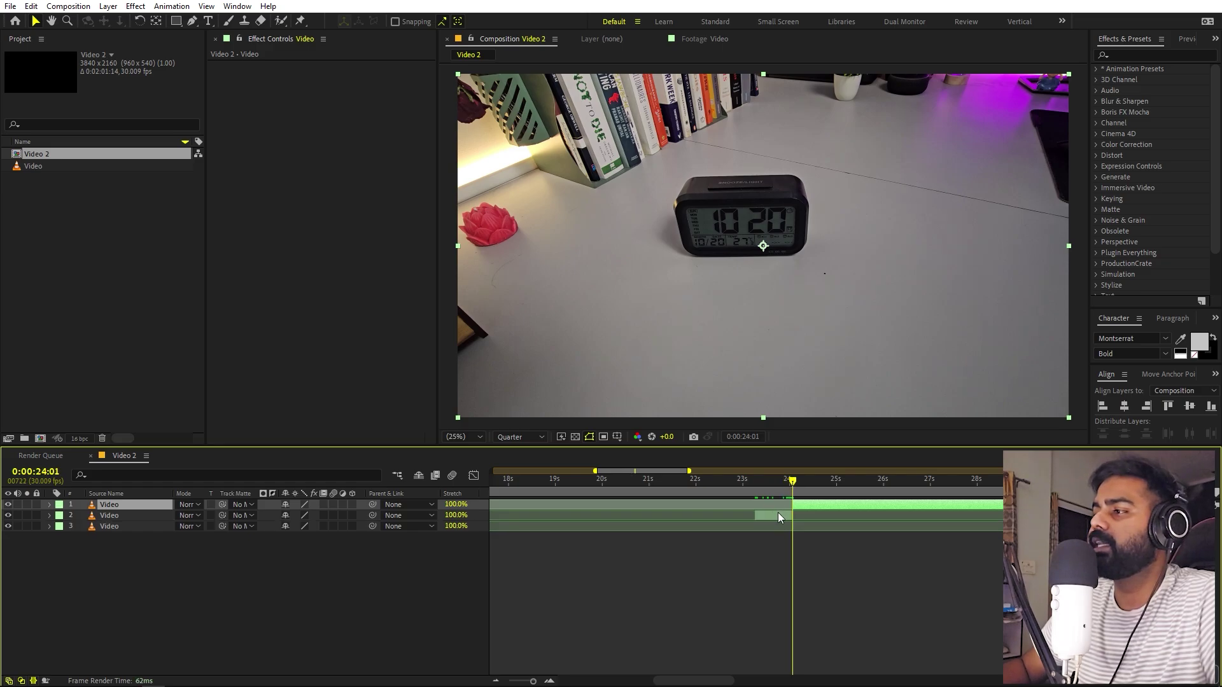
pyautogui.scroll(-4, 777, 519)
pyautogui.moveTo(773, 520); pyautogui.dragTo(499, 515)
# - Isolate the computer mouse shot from the top layer, ending it at 0:00:37:04, and move it to the composition's start
pyautogui.scroll(3, 725, 489)
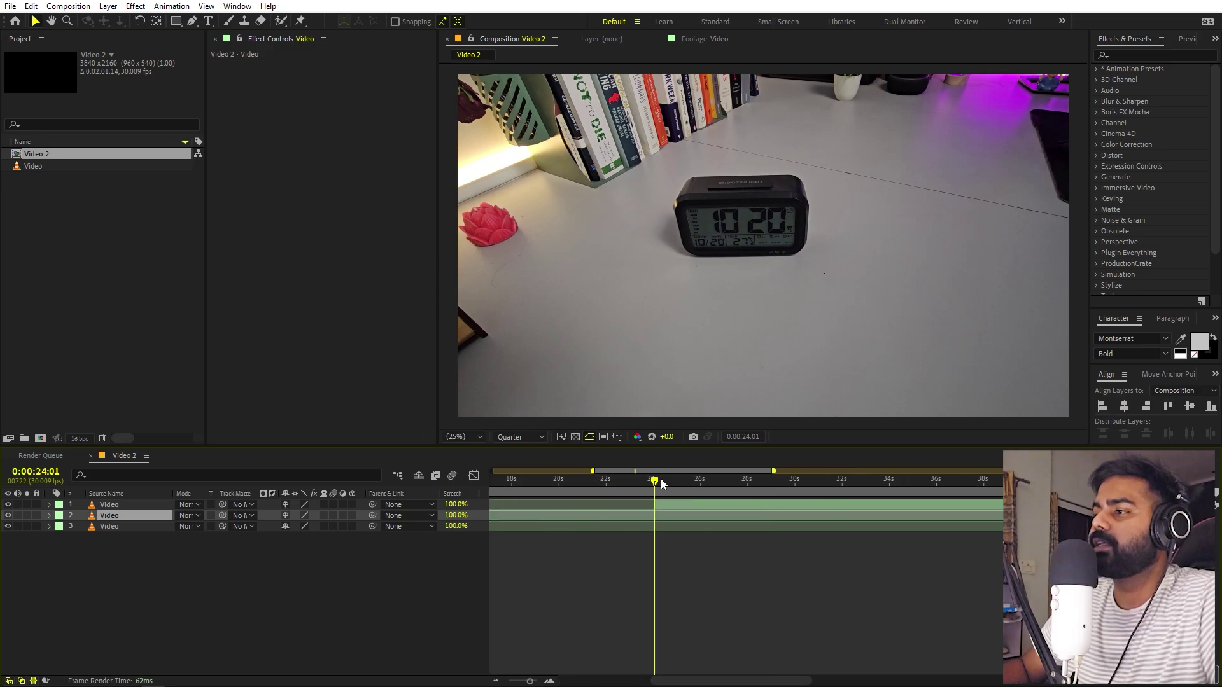
pyautogui.moveTo(662, 484); pyautogui.dragTo(877, 503)
pyautogui.moveTo(654, 509); pyautogui.dragTo(964, 504)
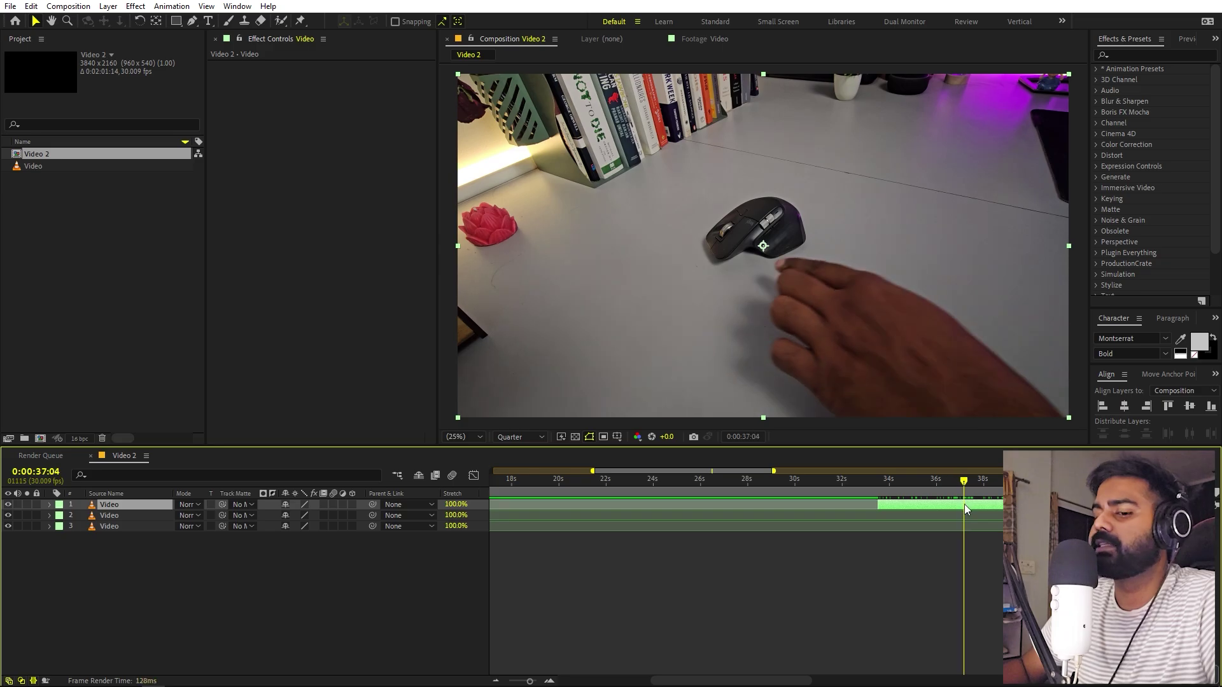
pyautogui.hotkey('ctrl', 'shift', 'd')
pyautogui.scroll(-2, 899, 537)
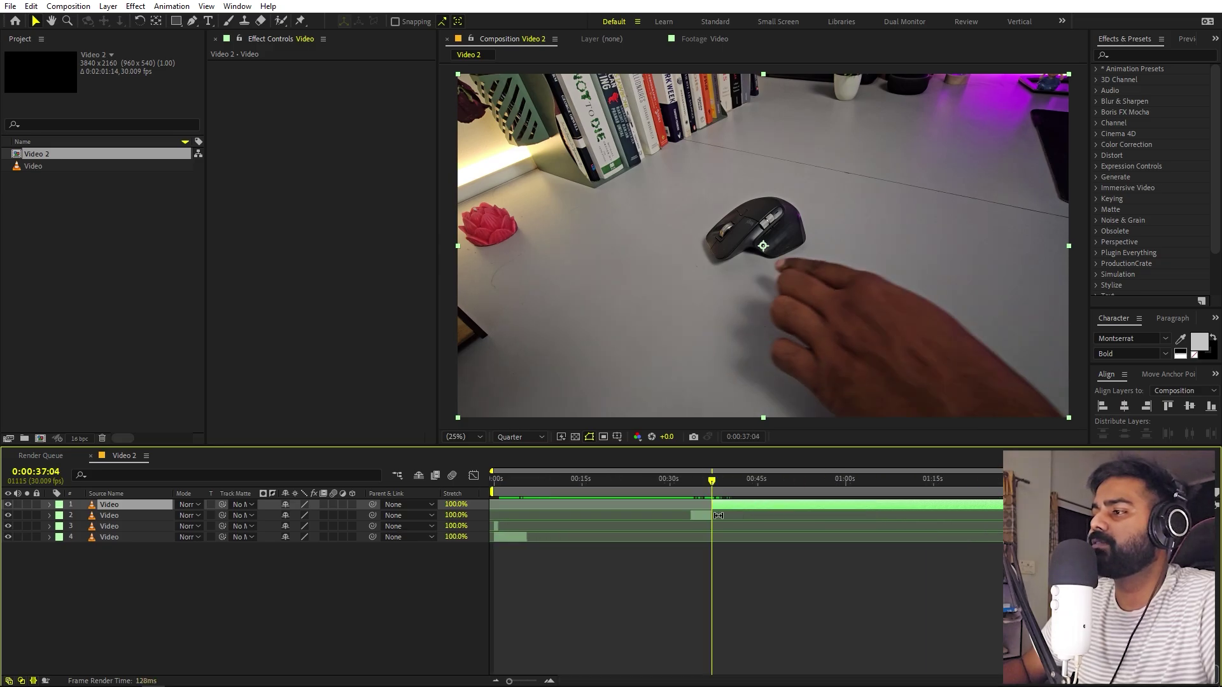
pyautogui.moveTo(704, 516); pyautogui.dragTo(495, 517)
# - Isolate the potted plant shot between 0:01:01:28 and 0:01:09:12 and move that segment to the composition's start
pyautogui.scroll(4, 720, 500)
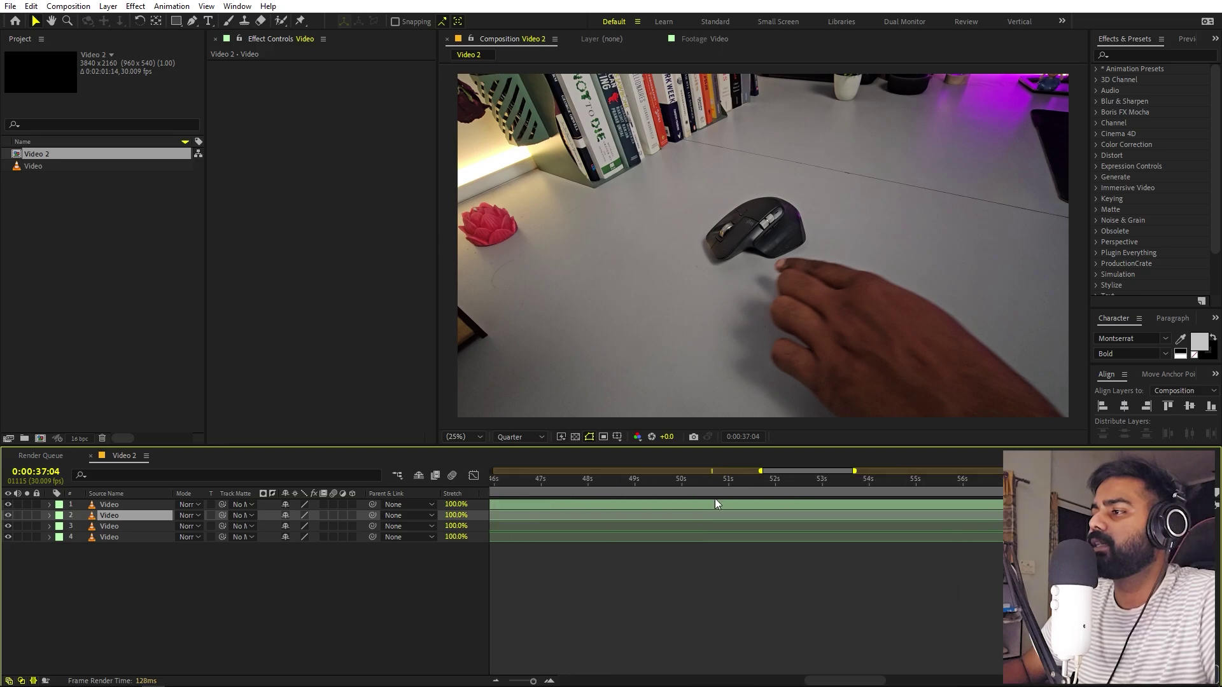
pyautogui.scroll(-3, 614, 496)
pyautogui.moveTo(574, 485); pyautogui.dragTo(750, 509)
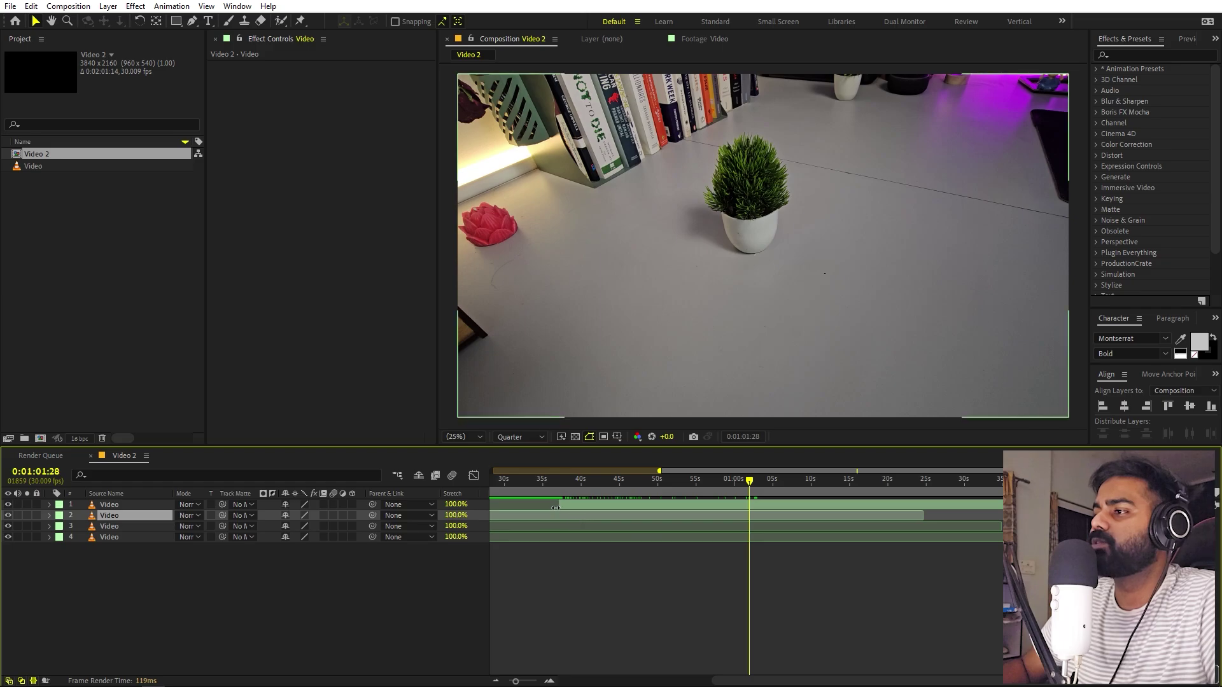
pyautogui.moveTo(551, 508); pyautogui.dragTo(738, 521)
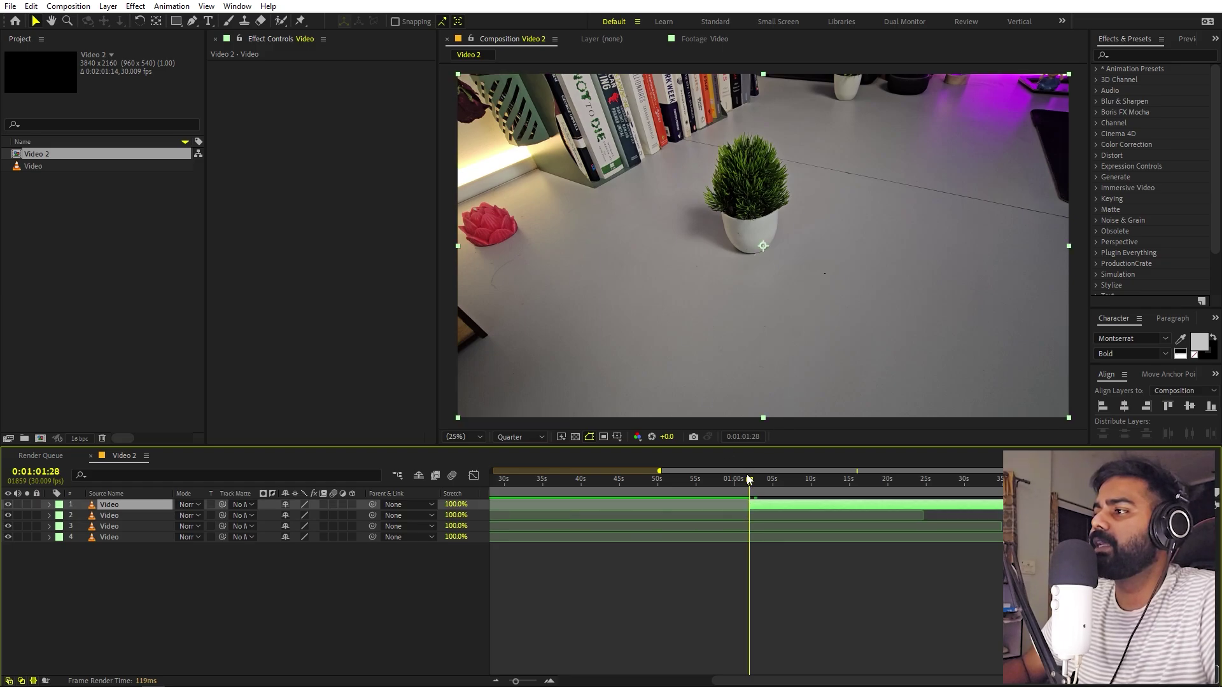
pyautogui.moveTo(749, 478); pyautogui.dragTo(806, 492)
pyautogui.hotkey('ctrl', 'shift', 'd')
pyautogui.scroll(-2, 796, 529)
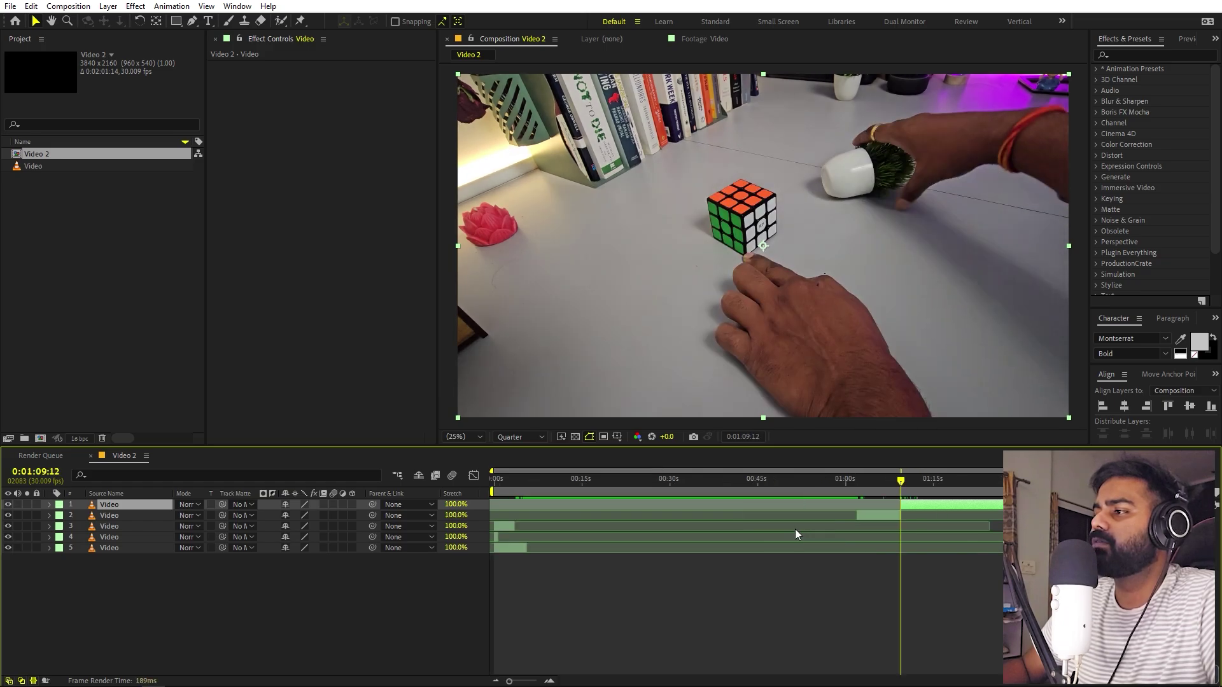
pyautogui.moveTo(877, 514); pyautogui.dragTo(509, 513)
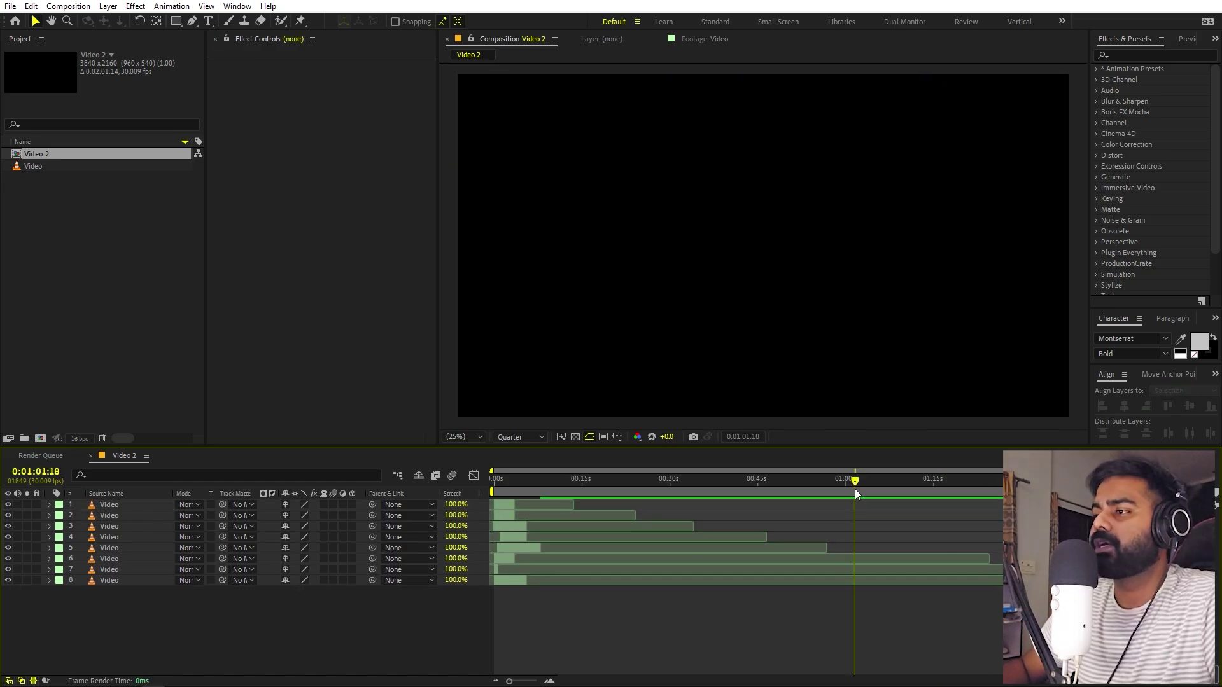
# - Align the starts of layers 3, 4 and 5 with the beginning of the composition
pyautogui.moveTo(854, 488); pyautogui.dragTo(491, 525)
pyautogui.moveTo(512, 681); pyautogui.dragTo(533, 680)
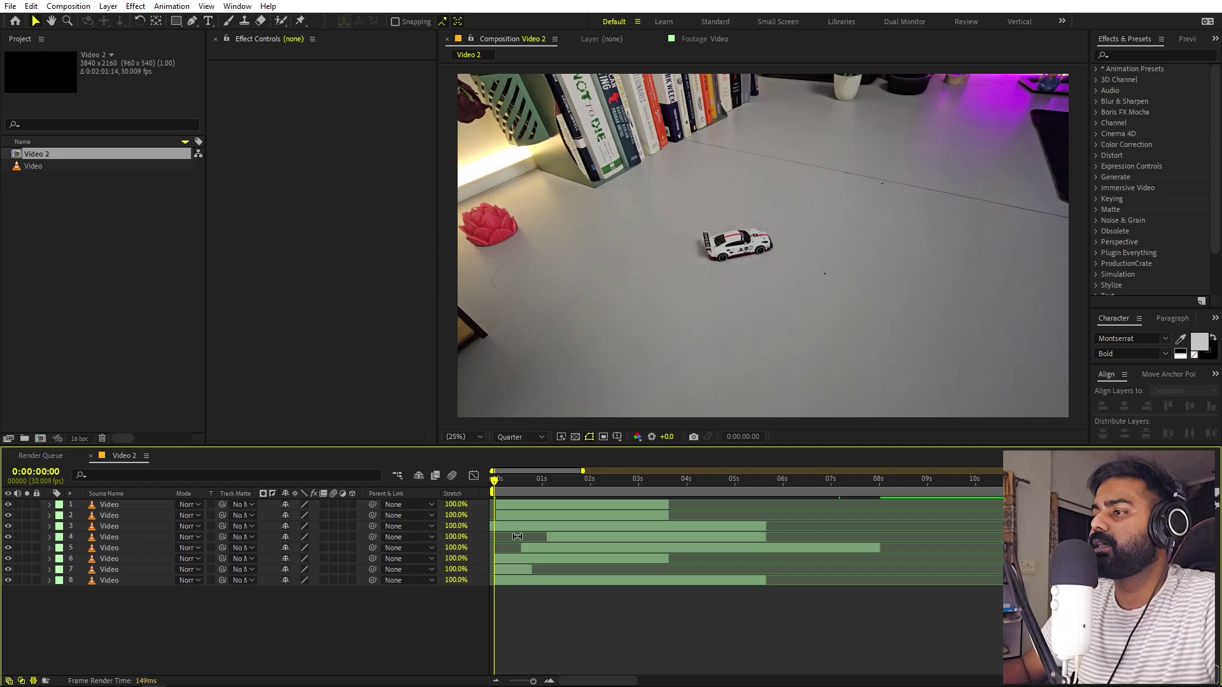
pyautogui.moveTo(534, 548); pyautogui.dragTo(516, 528)
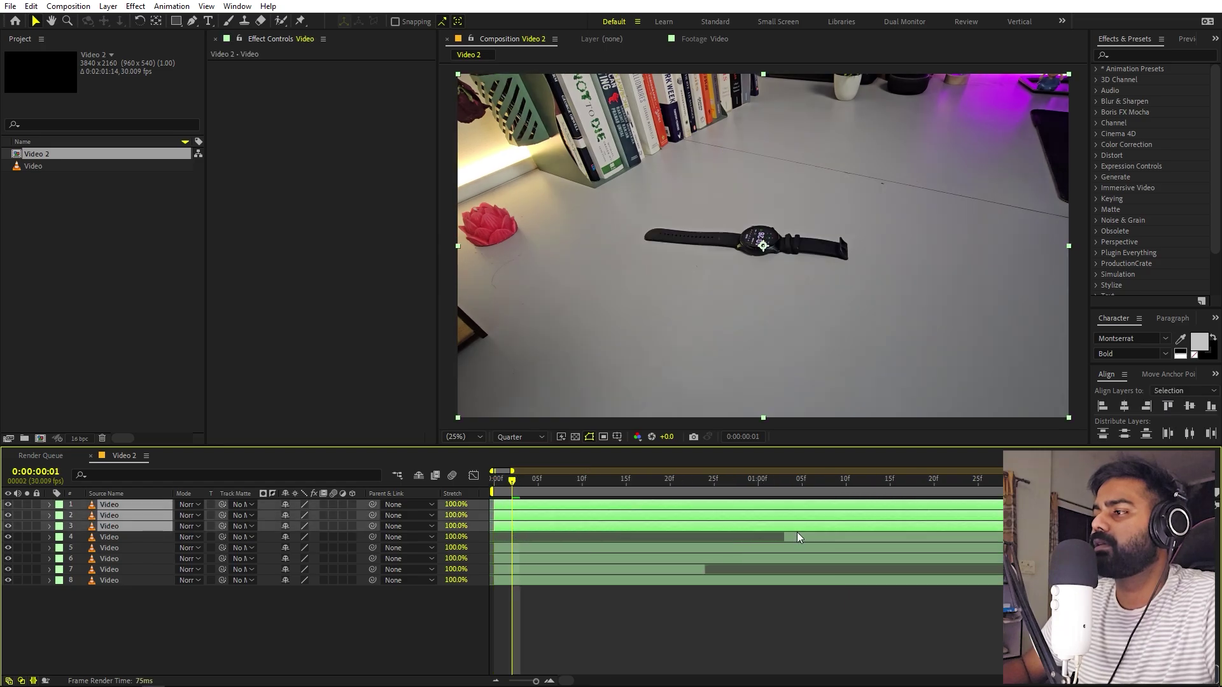
pyautogui.click(799, 535)
pyautogui.moveTo(799, 536); pyautogui.dragTo(509, 536)
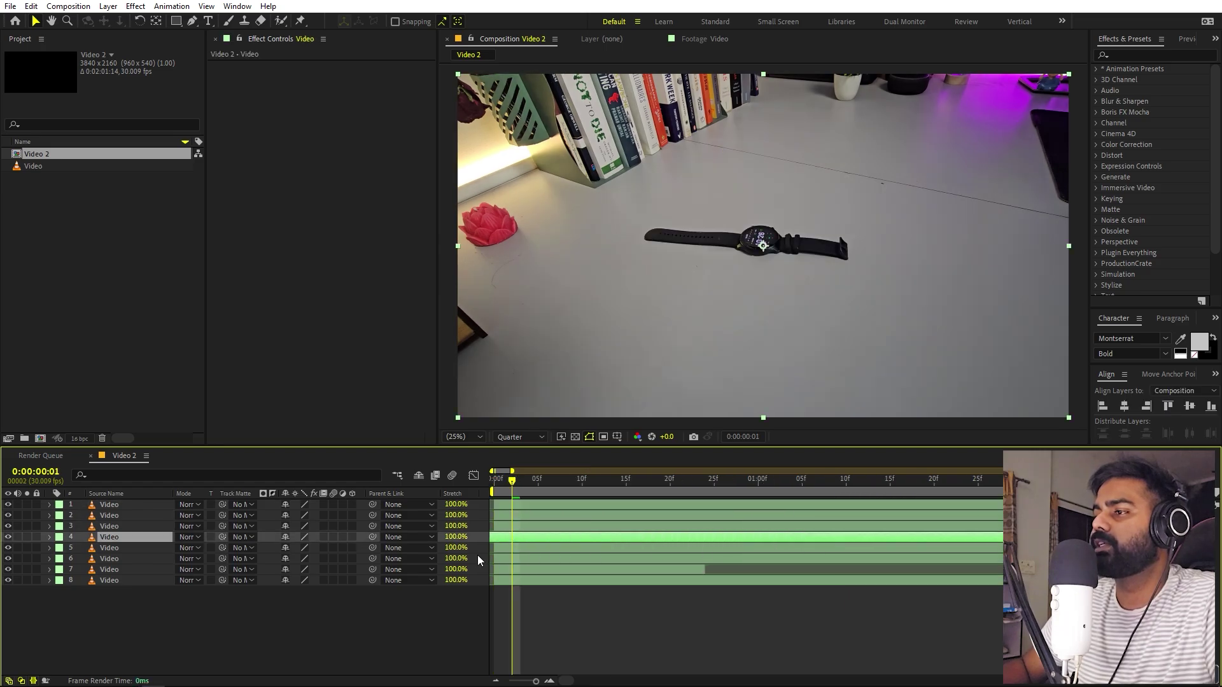
pyautogui.press(';')
# - Apply Freeze Frame to layers 1 through 7 at 0:00:00:00
pyautogui.click(513, 504)
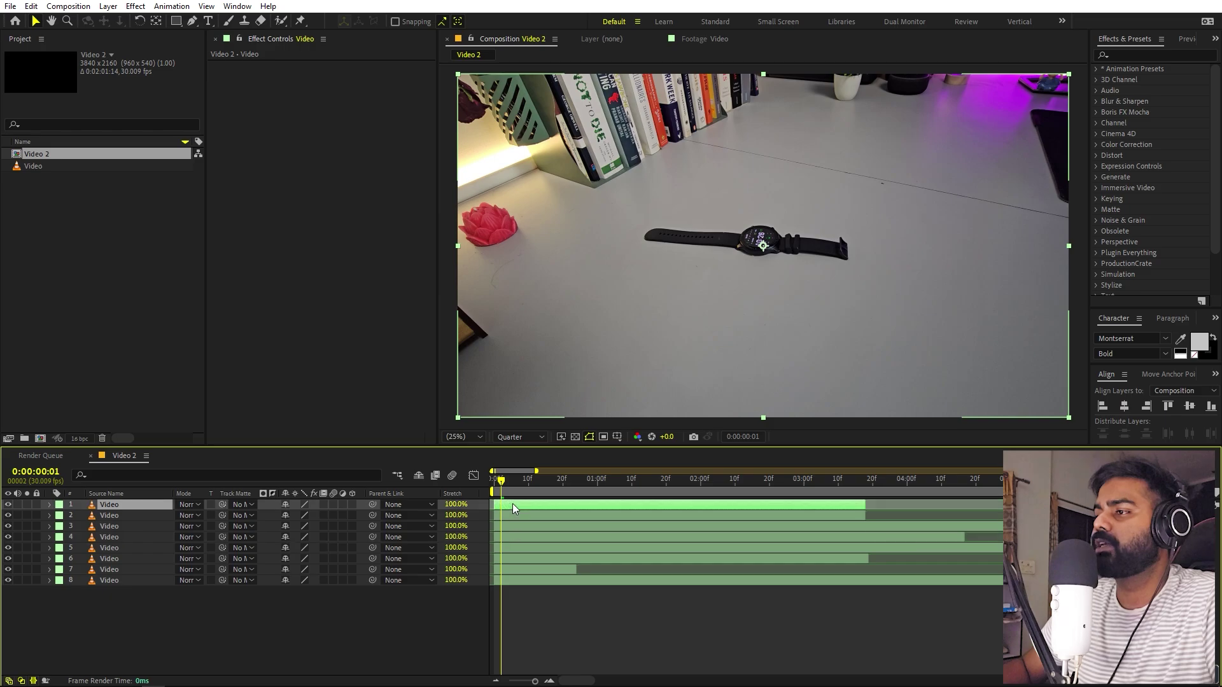
pyautogui.keyDown('shift'); pyautogui.click(506, 570); pyautogui.keyUp('shift')
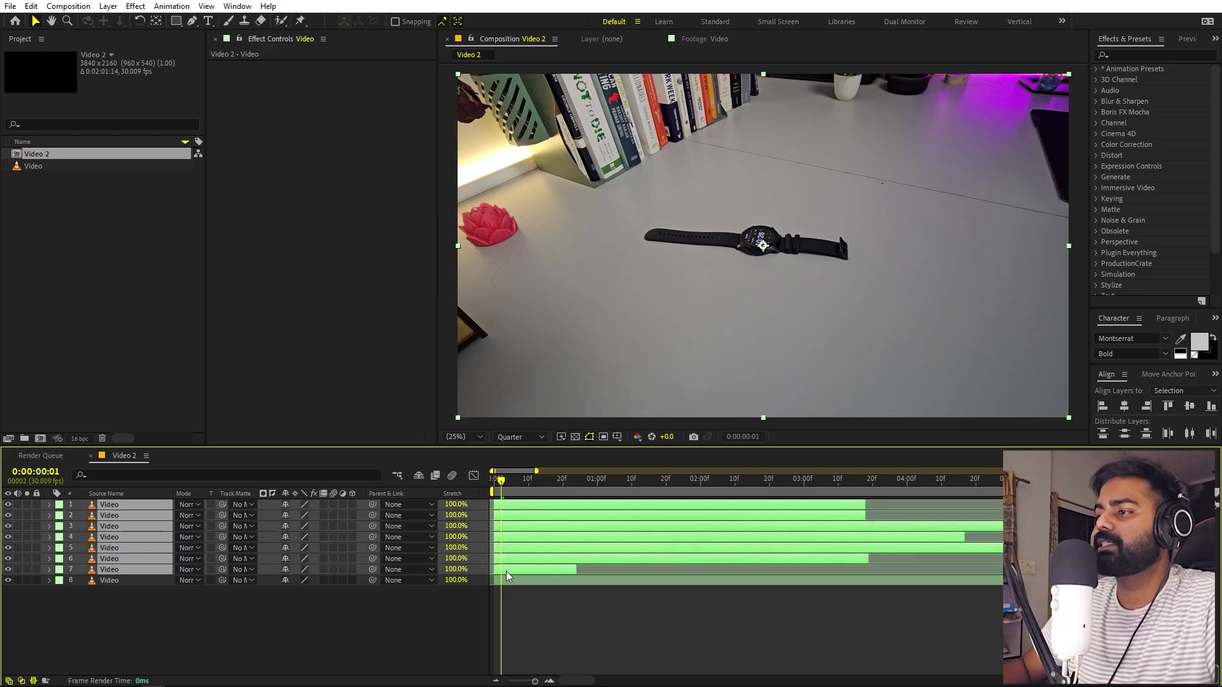
pyautogui.rightClick(124, 511)
pyautogui.moveTo(170, 202)
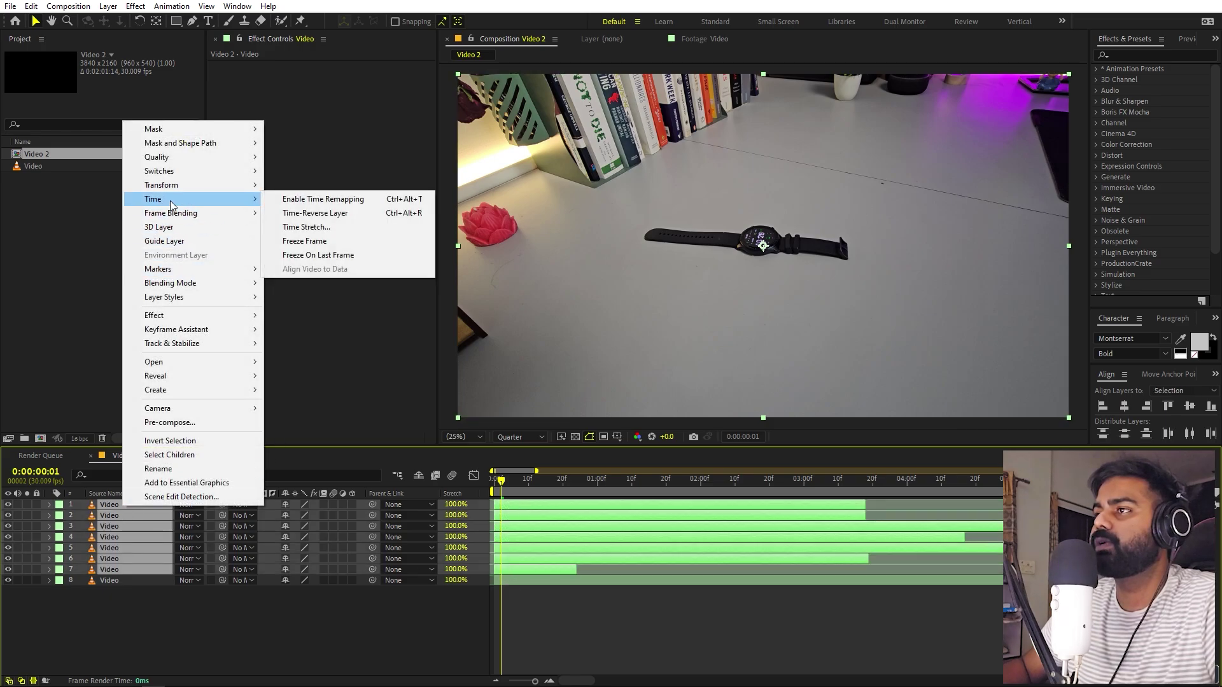
pyautogui.click(315, 214)
pyautogui.moveTo(501, 482); pyautogui.dragTo(488, 487)
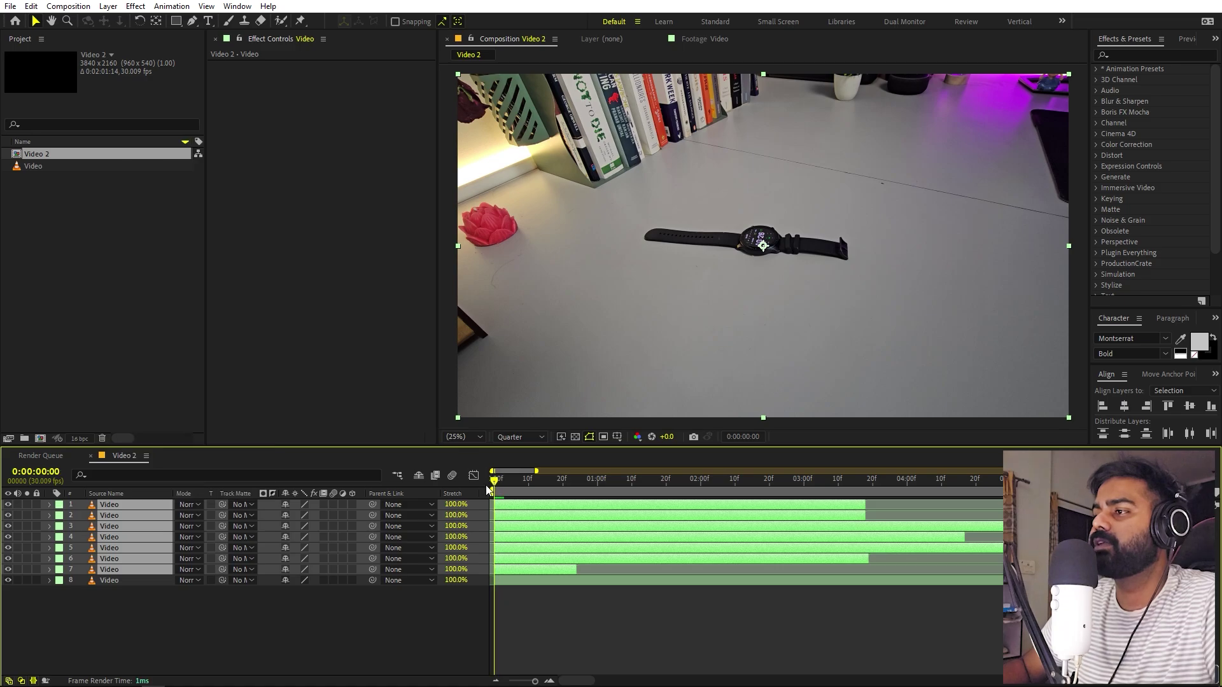
pyautogui.rightClick(140, 518)
pyautogui.moveTo(267, 200)
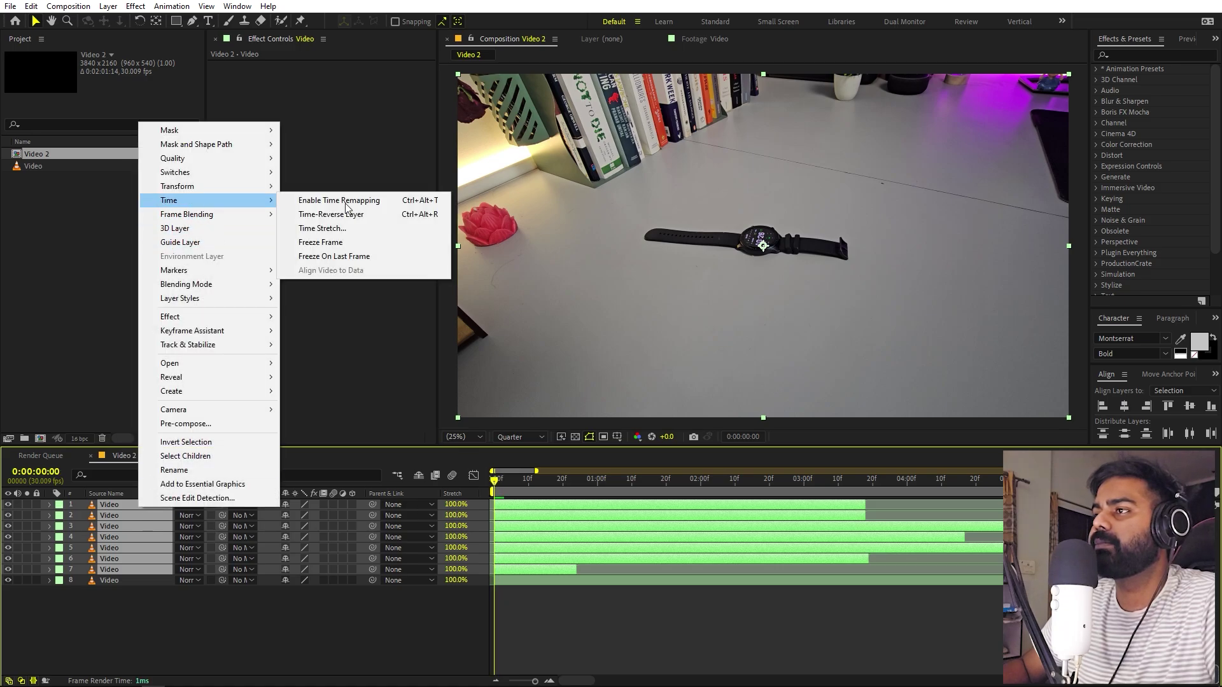
pyautogui.click(369, 242)
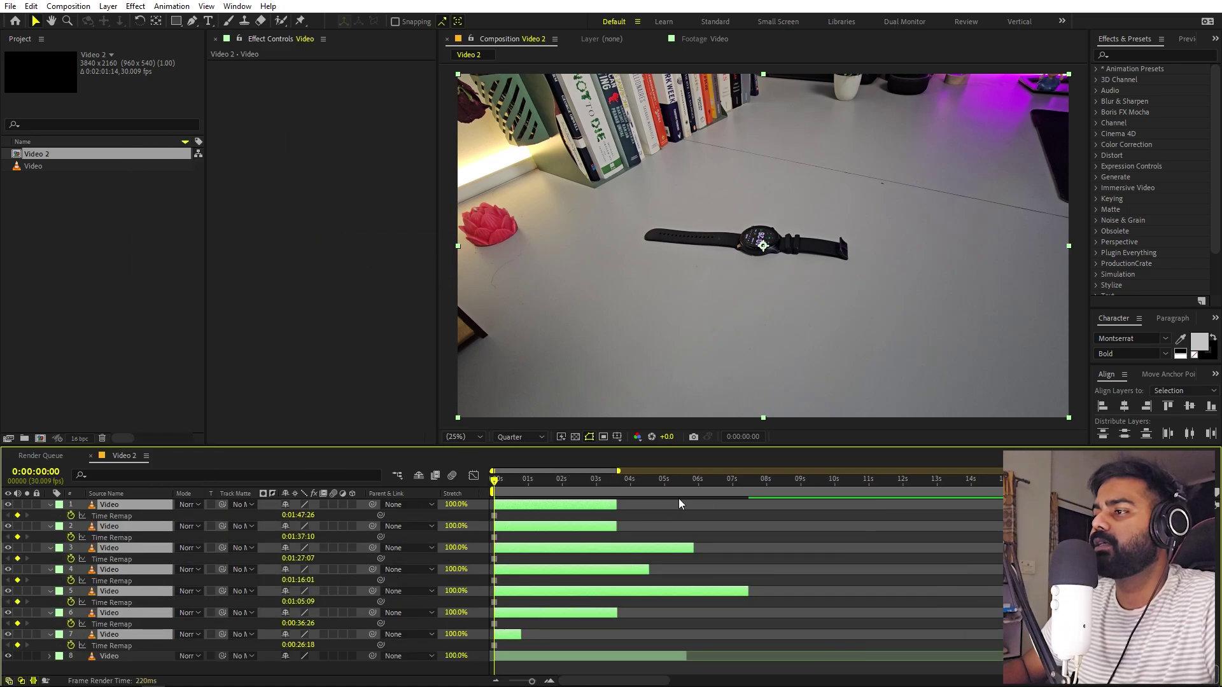
# - Trim the ends of layers 1 through 7 to 0:00:00:29 and collapse the revealed Time Remap properties
pyautogui.moveTo(520, 483); pyautogui.dragTo(529, 493)
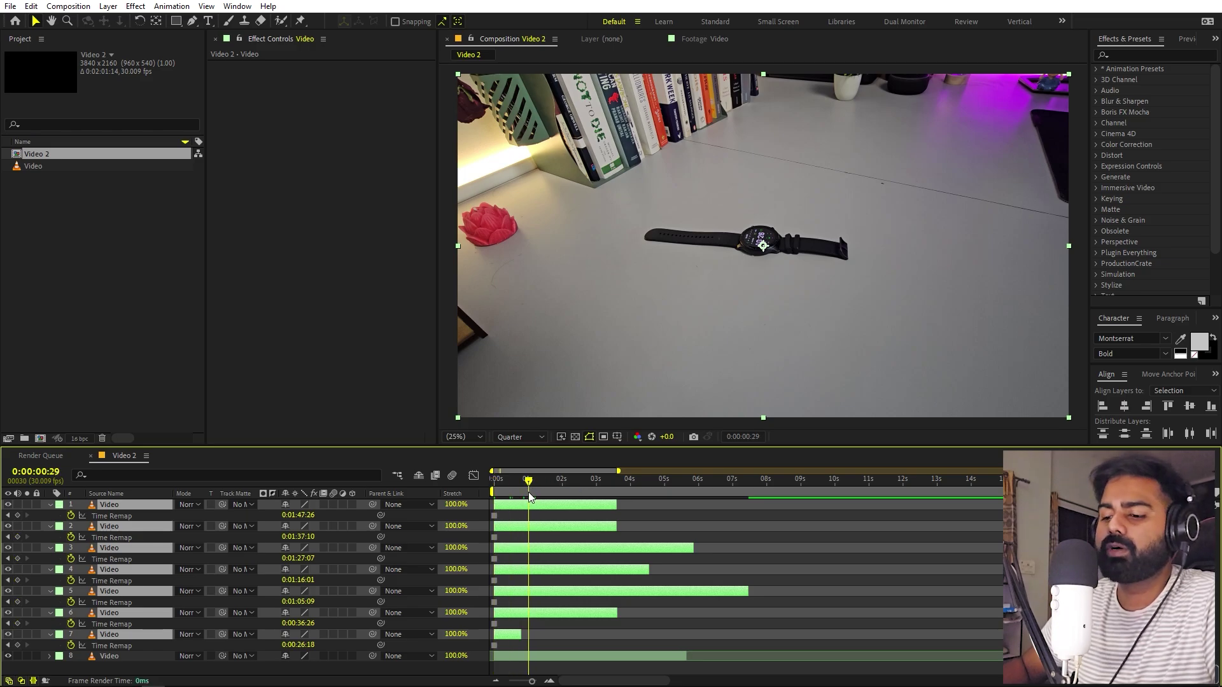
pyautogui.hotkey('alt', ']')
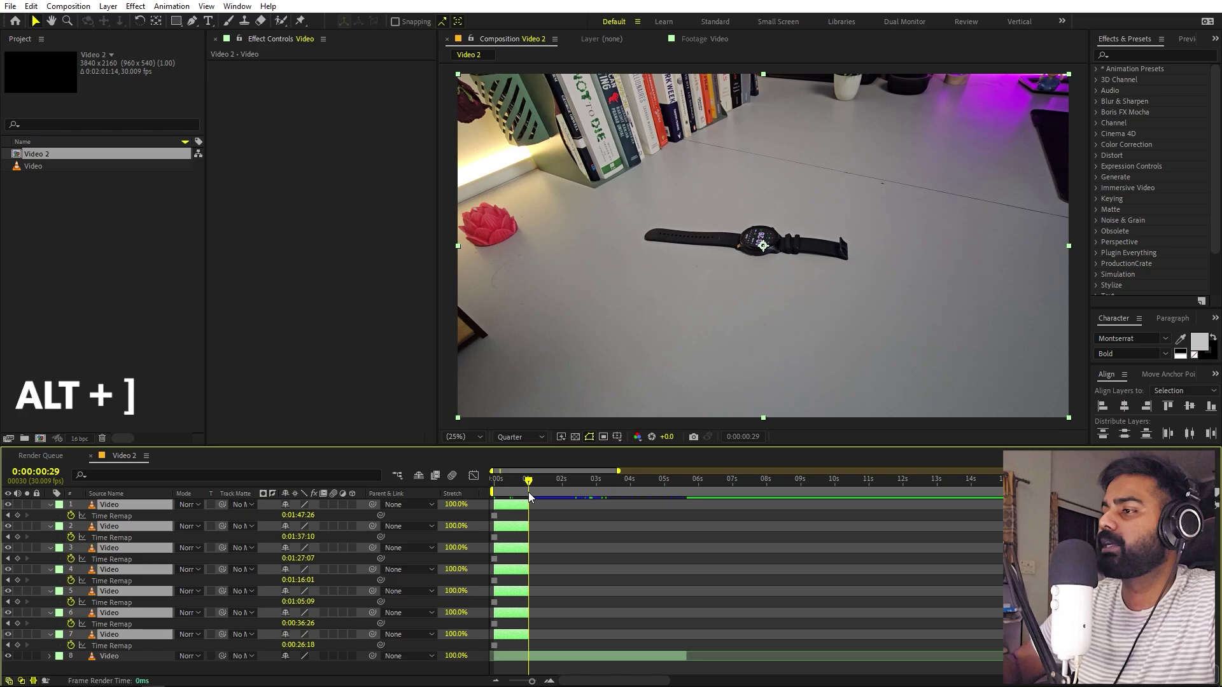
pyautogui.hotkey('ctrl', 'a')
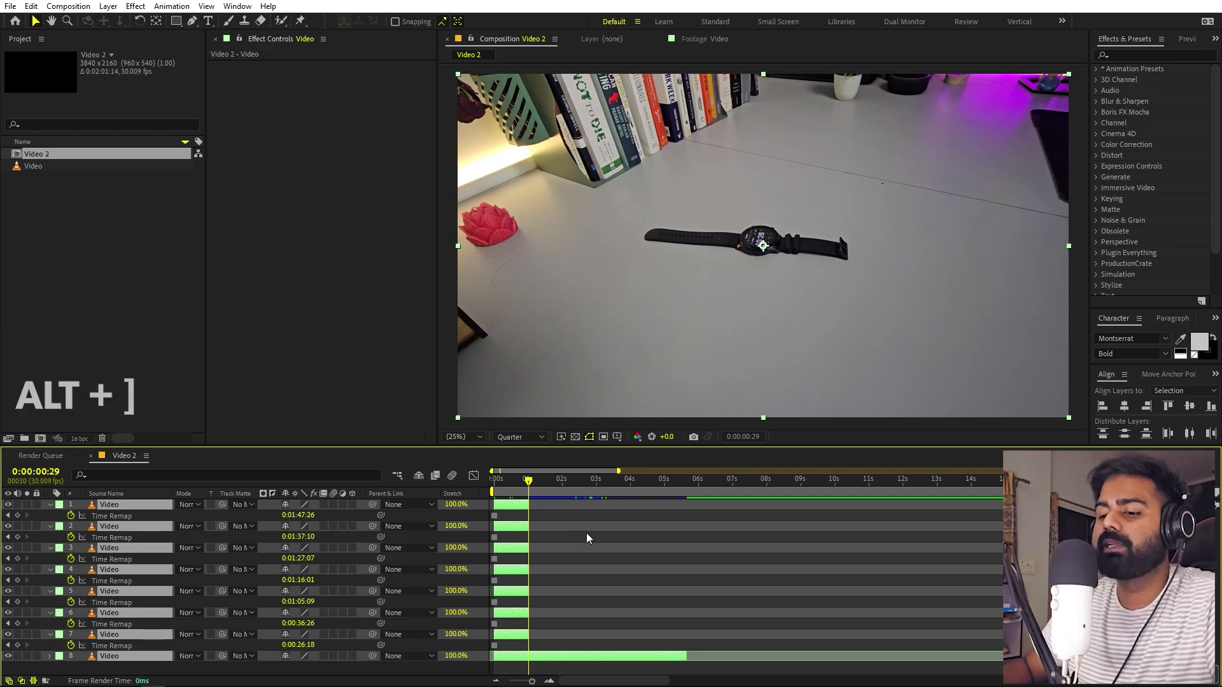
pyautogui.press('u')
pyautogui.click(579, 620)
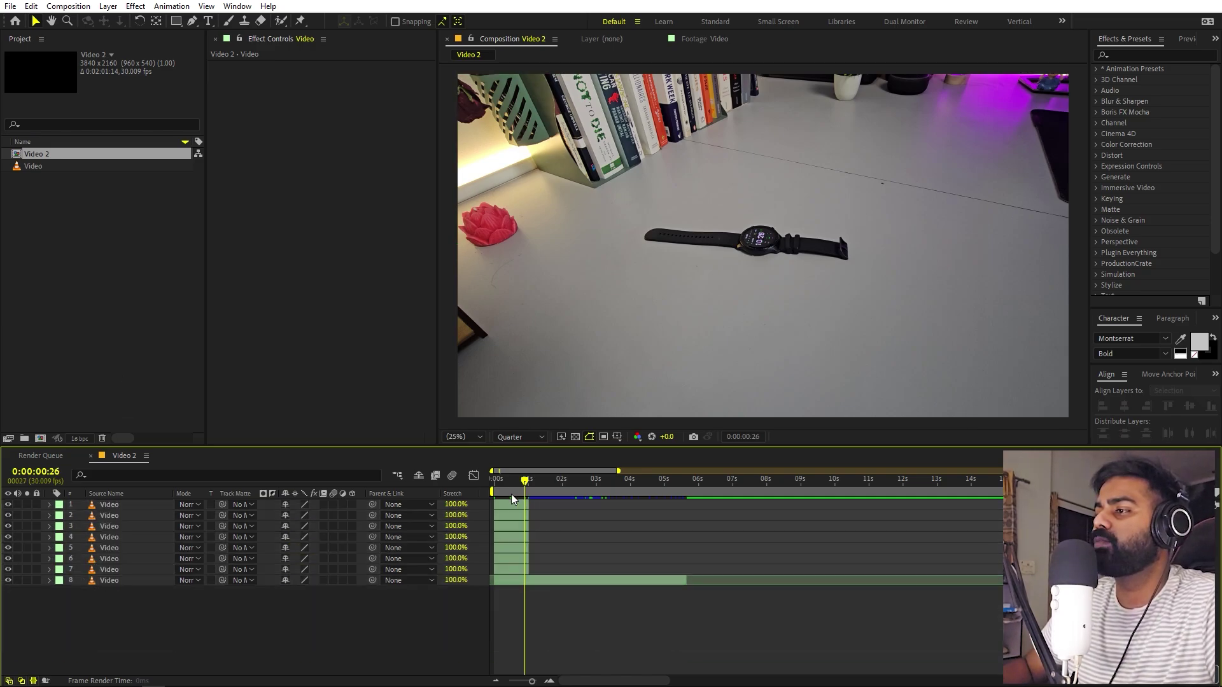
# - Draw a loose mask around the smartwatch on layer 1 with the Pen tool at the composition's start
pyautogui.press('Home')
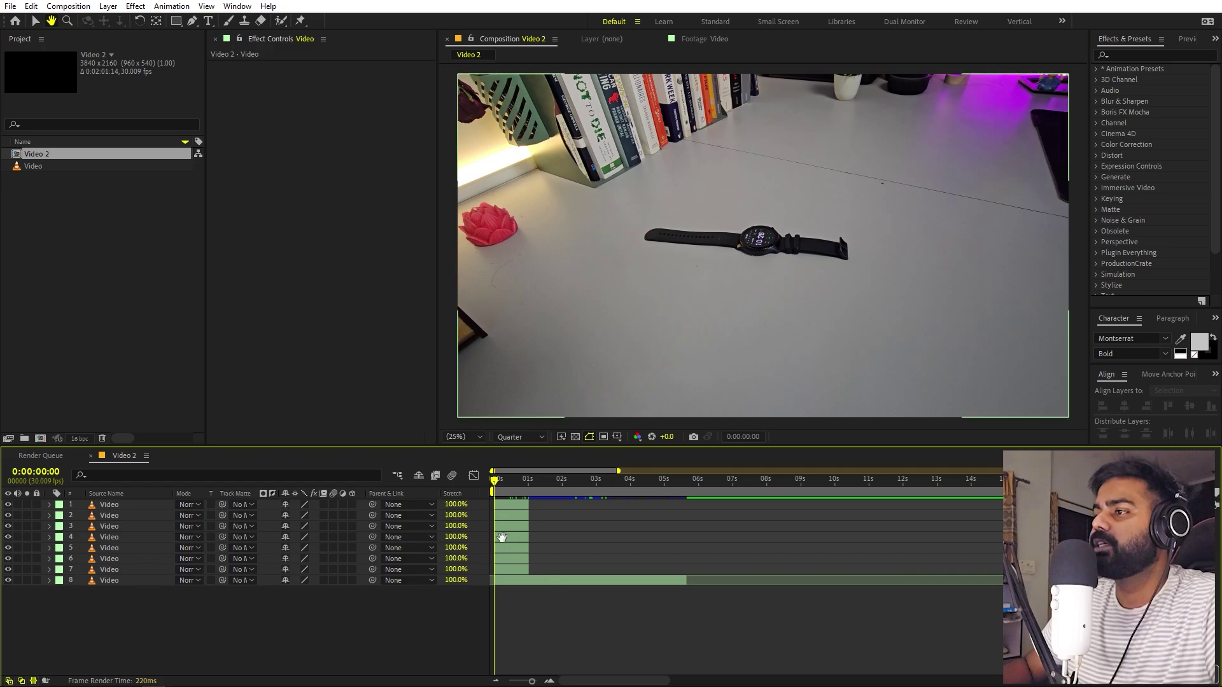
pyautogui.click(514, 506)
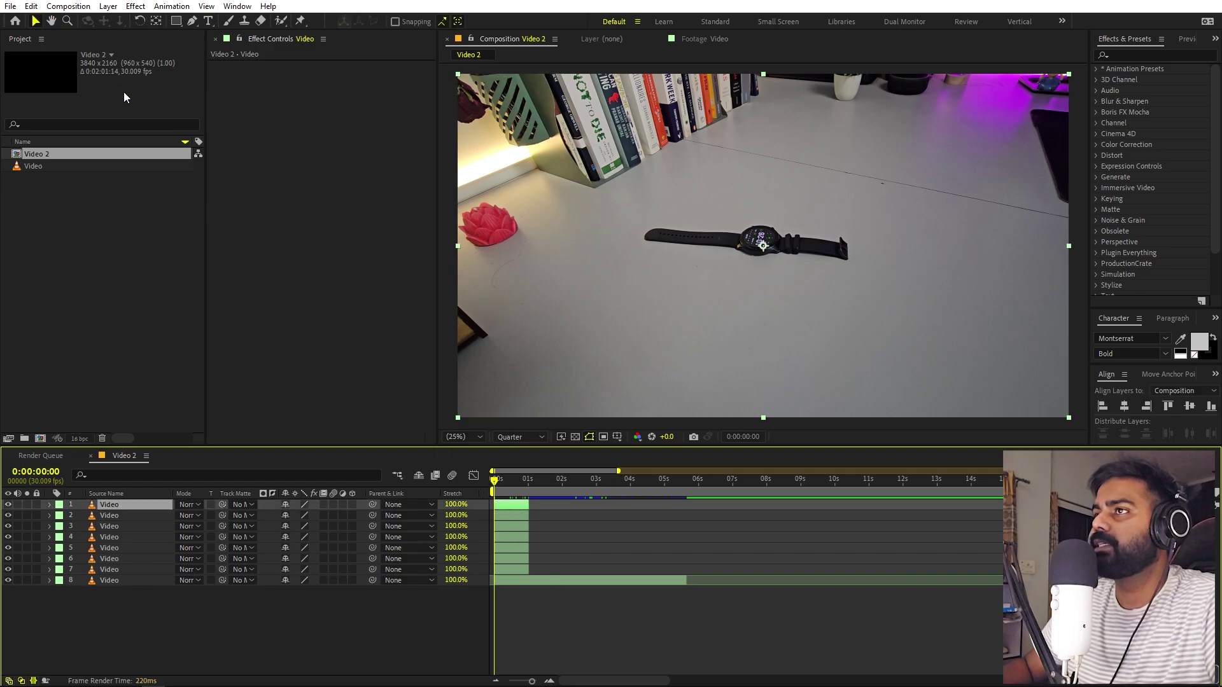
pyautogui.click(192, 23)
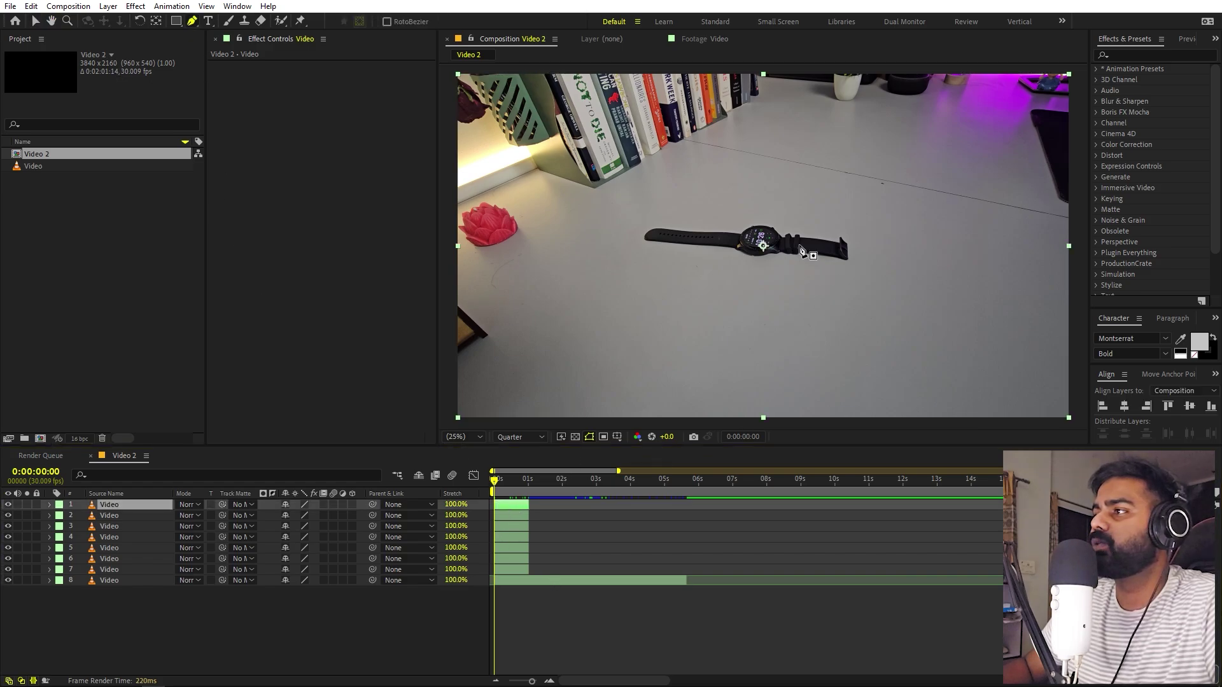
pyautogui.scroll(2, 804, 253)
pyautogui.moveTo(767, 262); pyautogui.dragTo(701, 267)
pyautogui.scroll(-2, 669, 275)
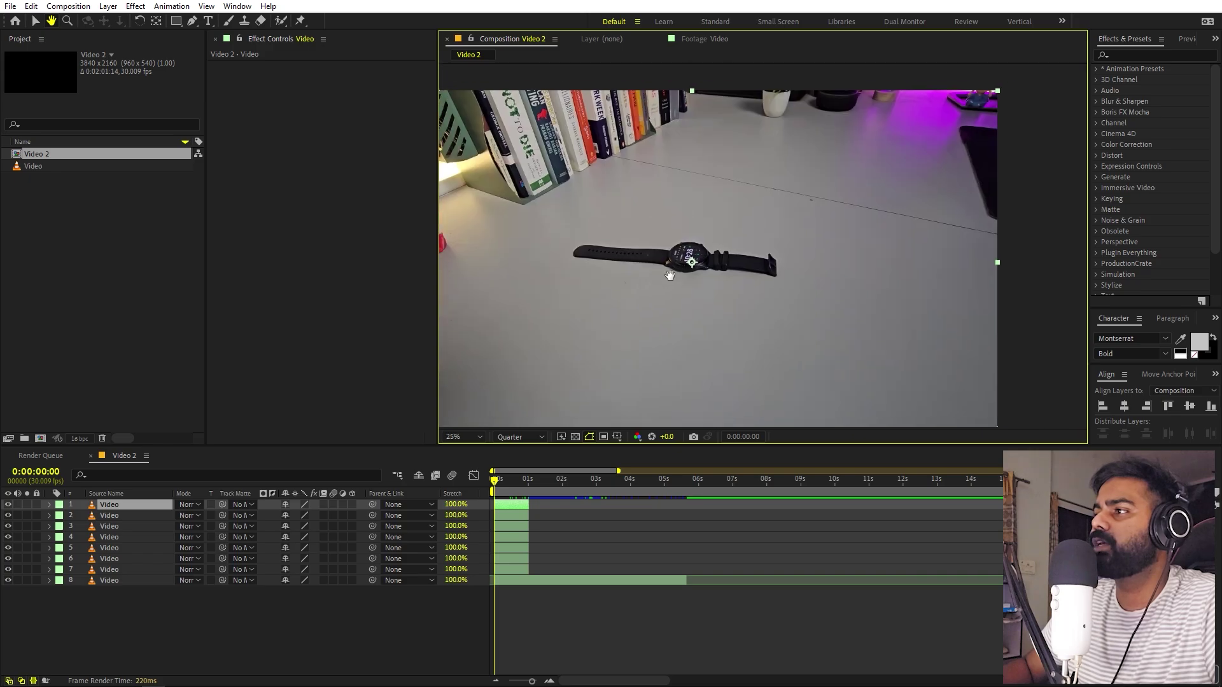
pyautogui.press('g')
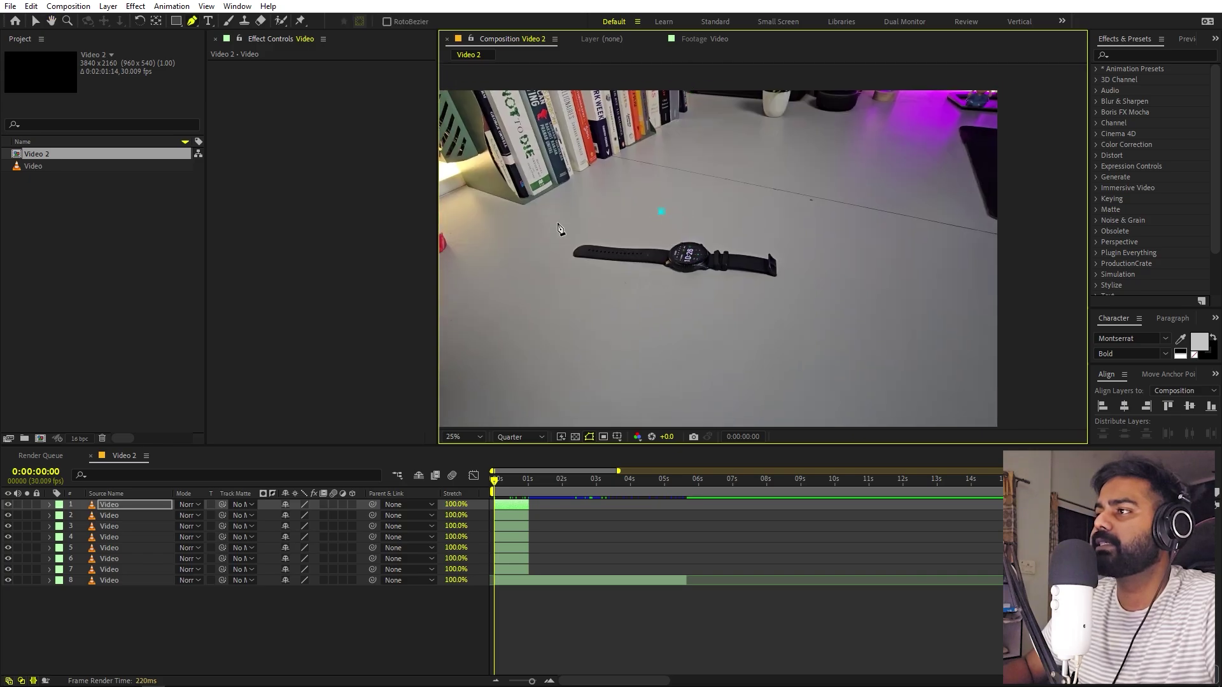
pyautogui.click(795, 311)
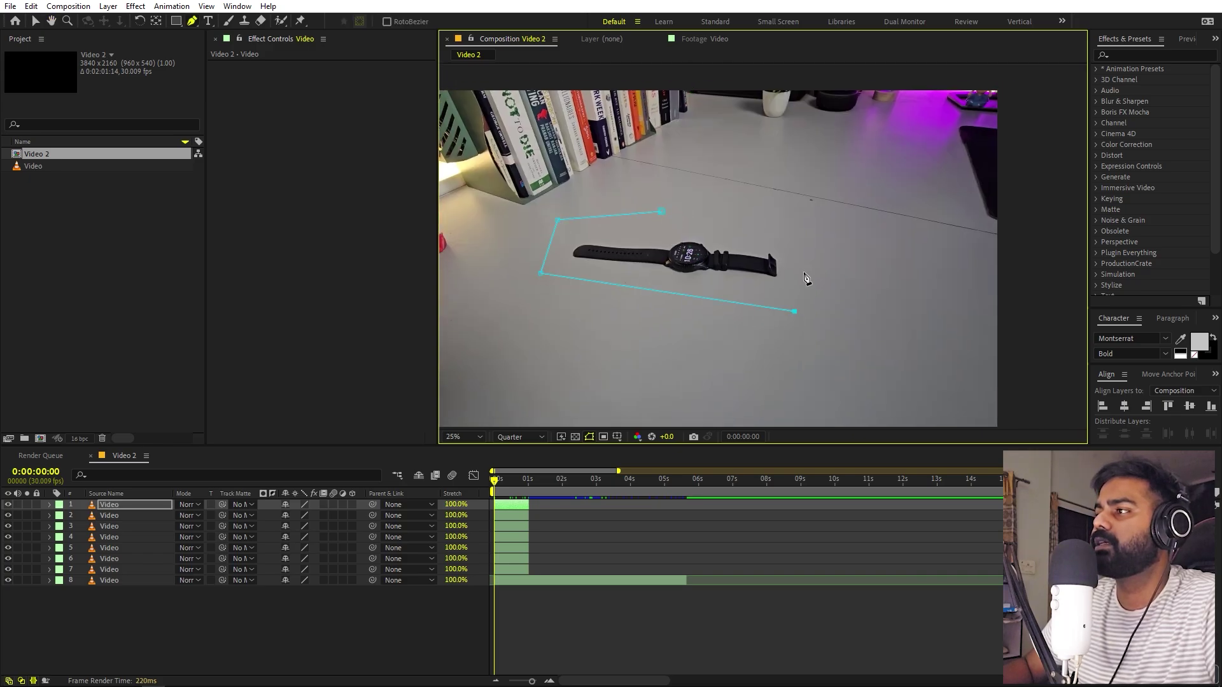
# - Set the watch mask's feather to 68 pixels and slide layer 1 to start a little past 3 seconds
pyautogui.click(124, 505)
pyautogui.press('f')
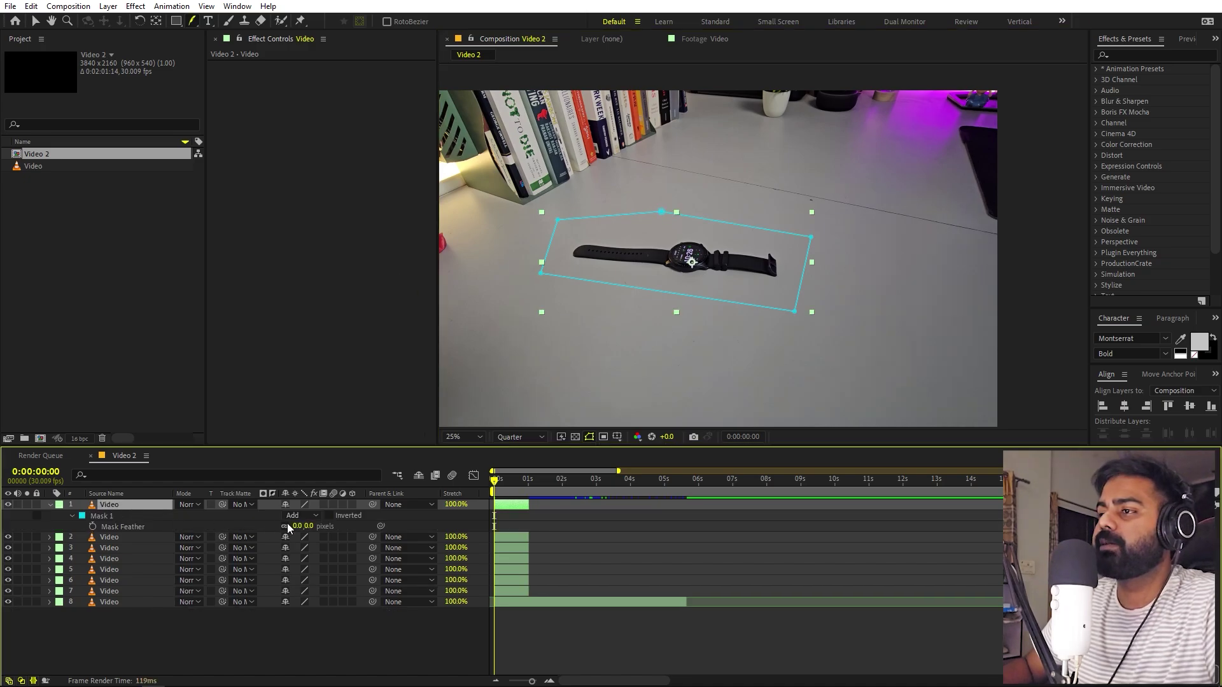
pyautogui.moveTo(298, 526); pyautogui.dragTo(326, 532)
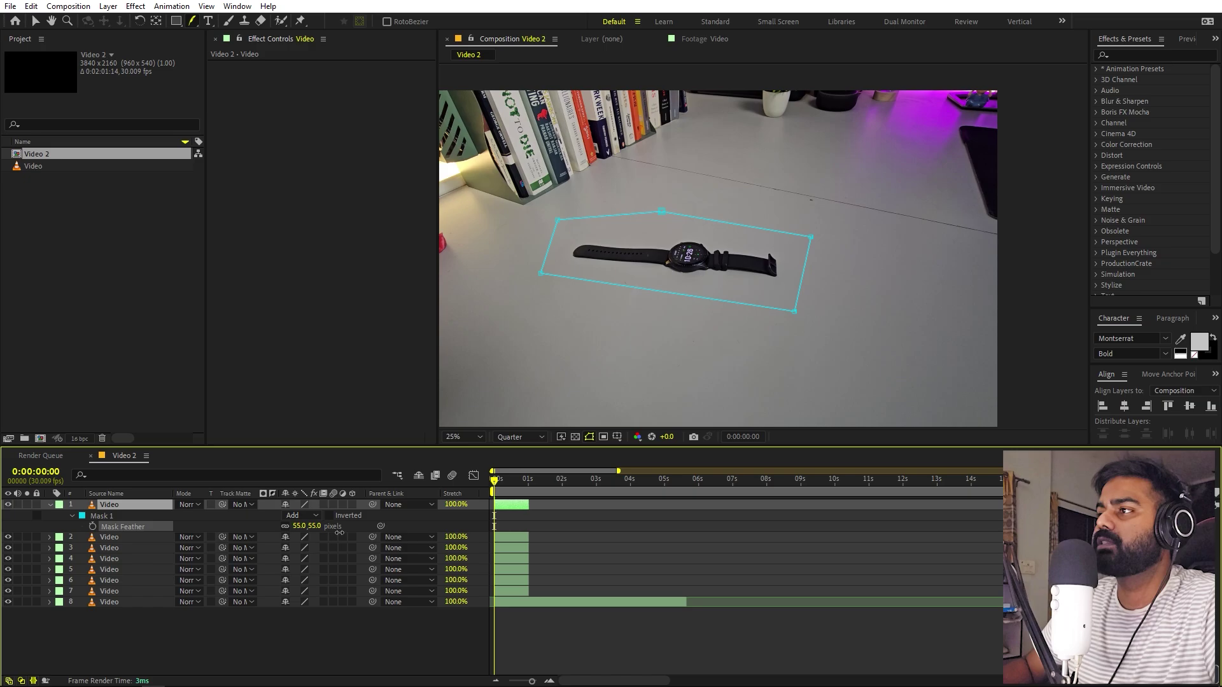
pyautogui.moveTo(518, 506); pyautogui.dragTo(629, 506)
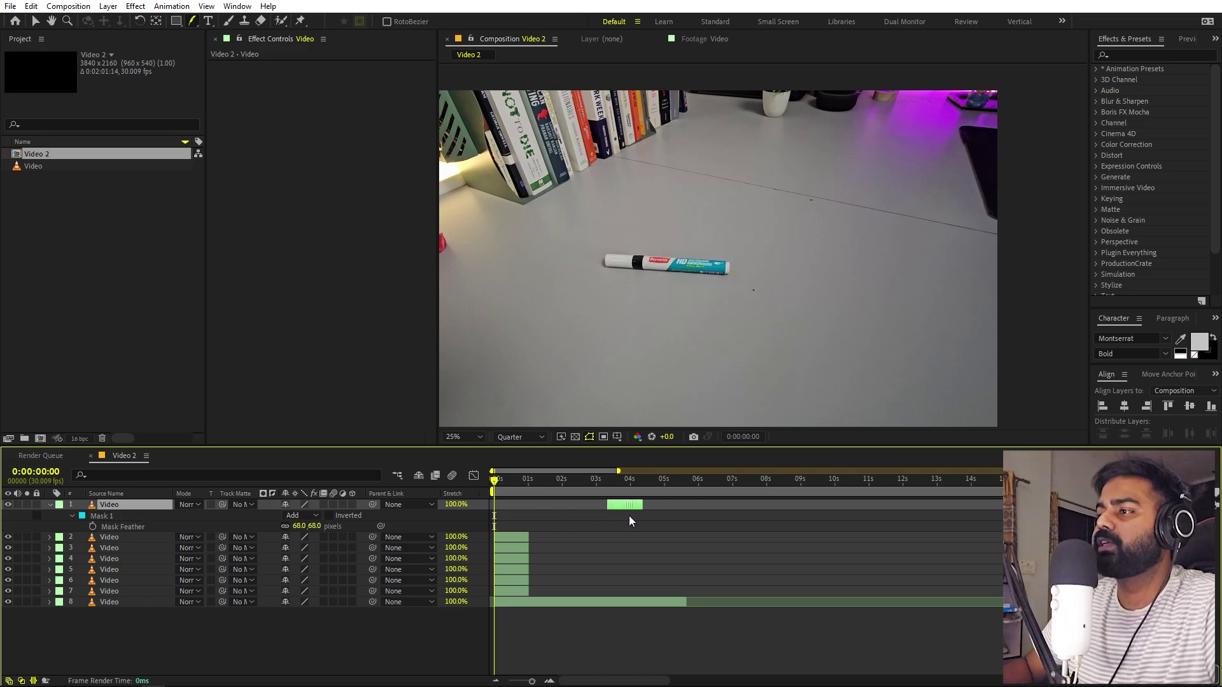
# - Draw a four-point mask around the marker pen on layer 2
pyautogui.click(499, 538)
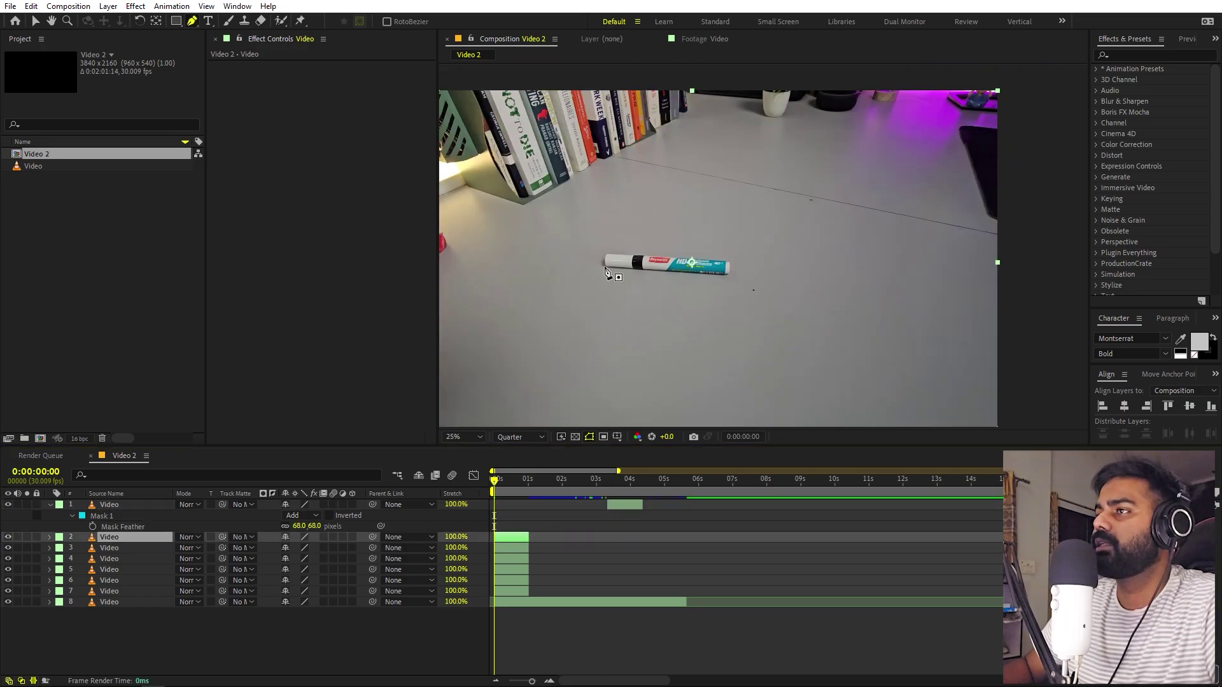
pyautogui.click(584, 232)
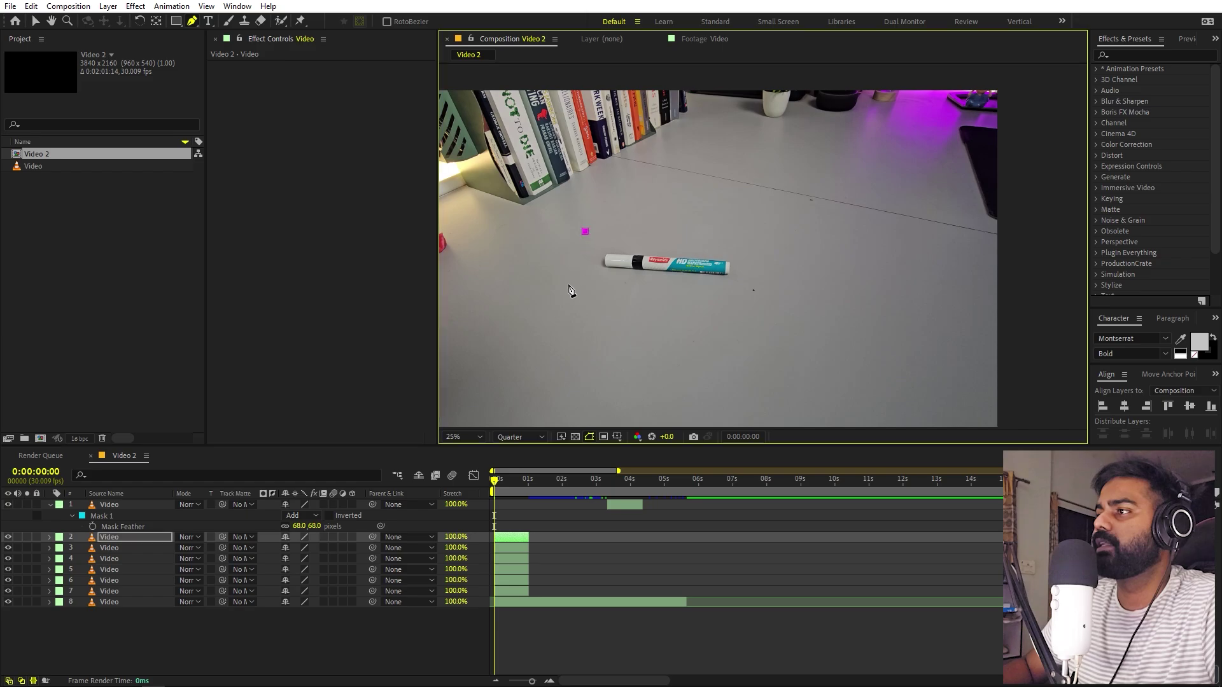
pyautogui.click(751, 318)
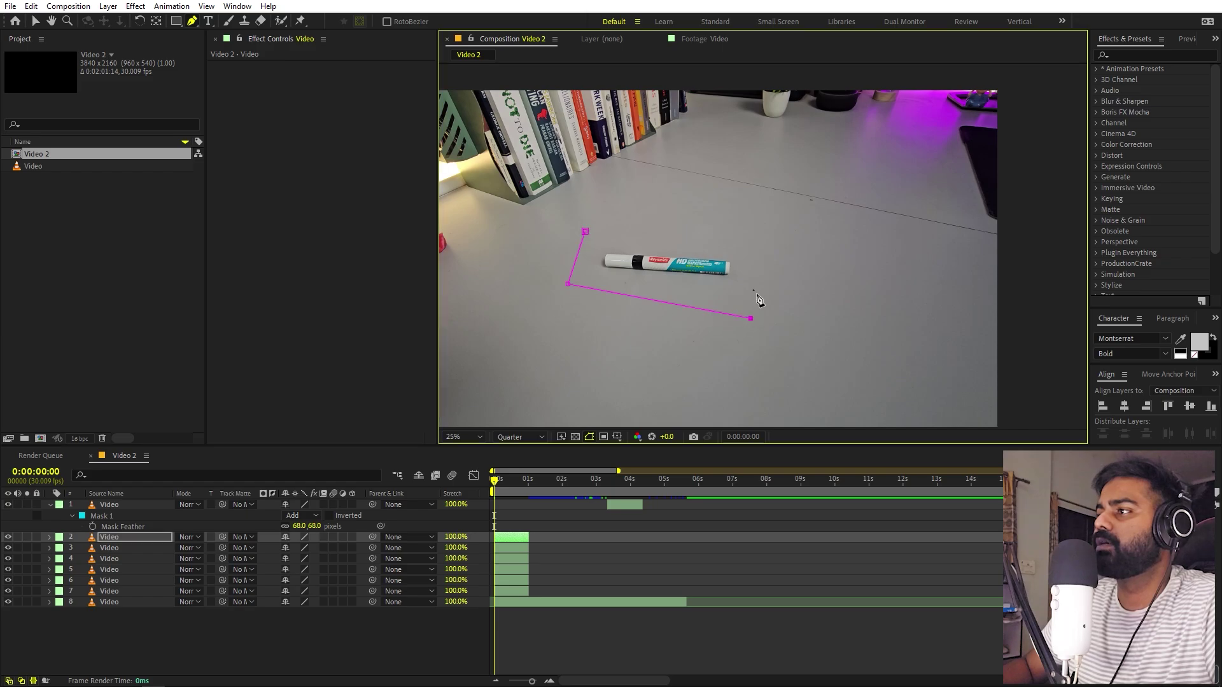
pyautogui.click(585, 232)
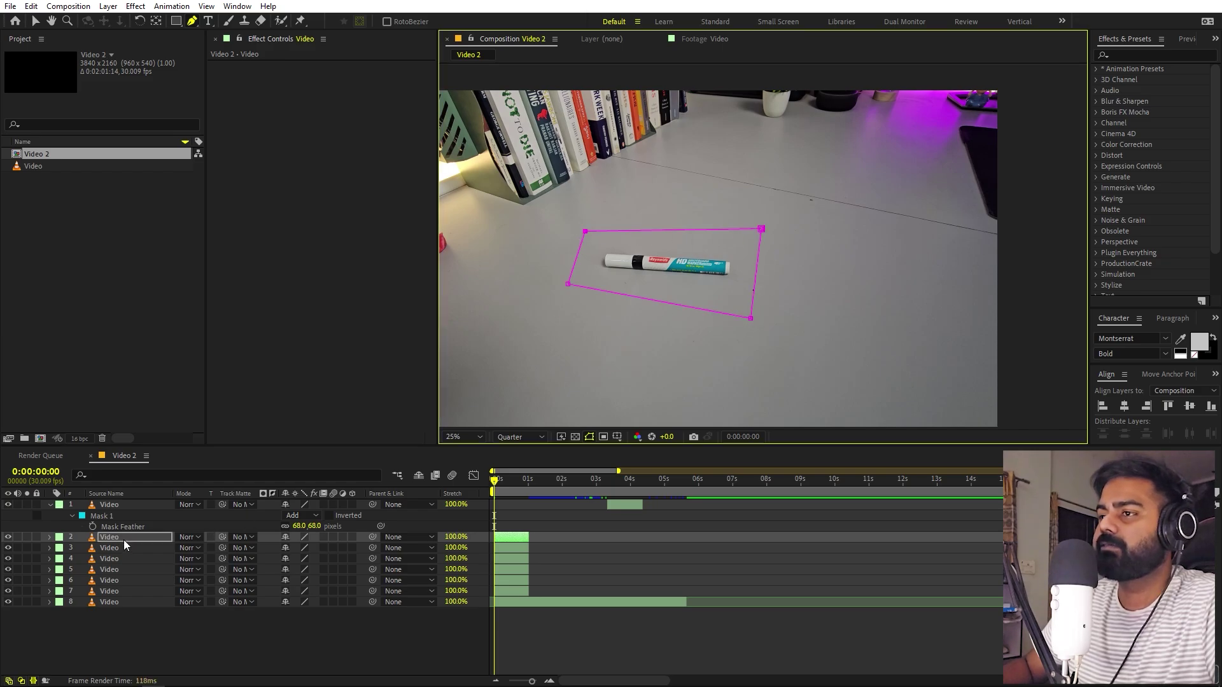
# - Set the marker pen mask's feather to 80 pixels and slide layer 2 to start a little past 2 seconds
pyautogui.press('f')
pyautogui.moveTo(299, 558); pyautogui.dragTo(320, 558)
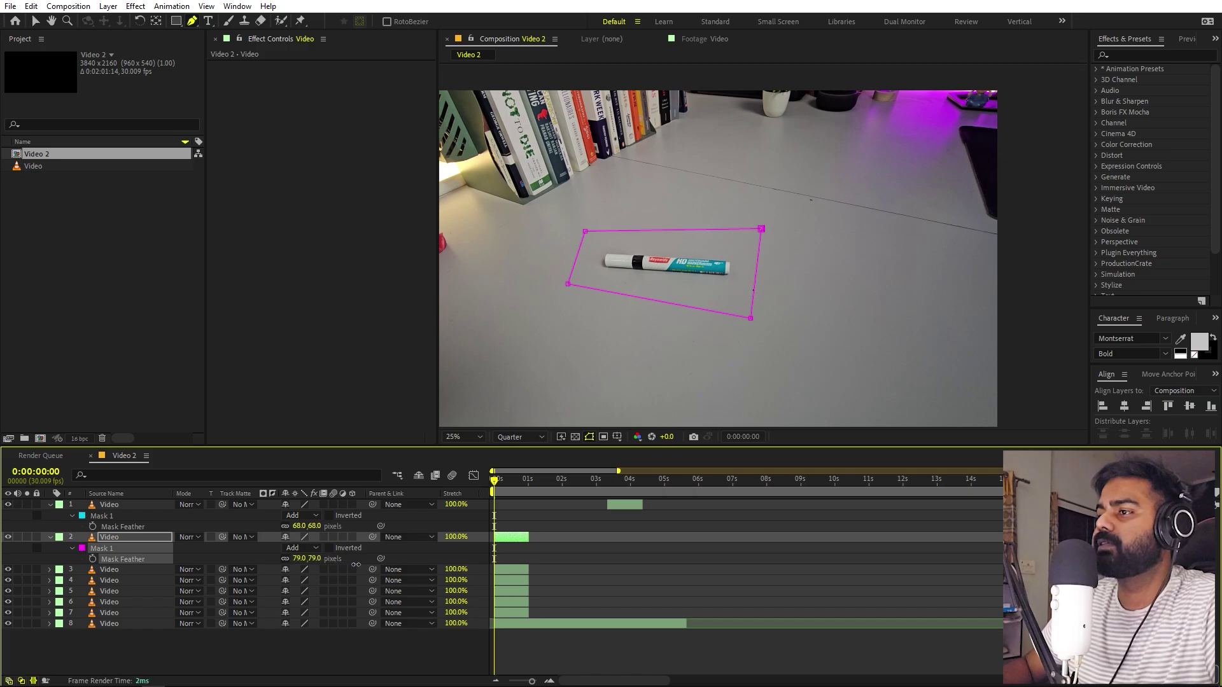
pyautogui.moveTo(508, 537); pyautogui.dragTo(586, 540)
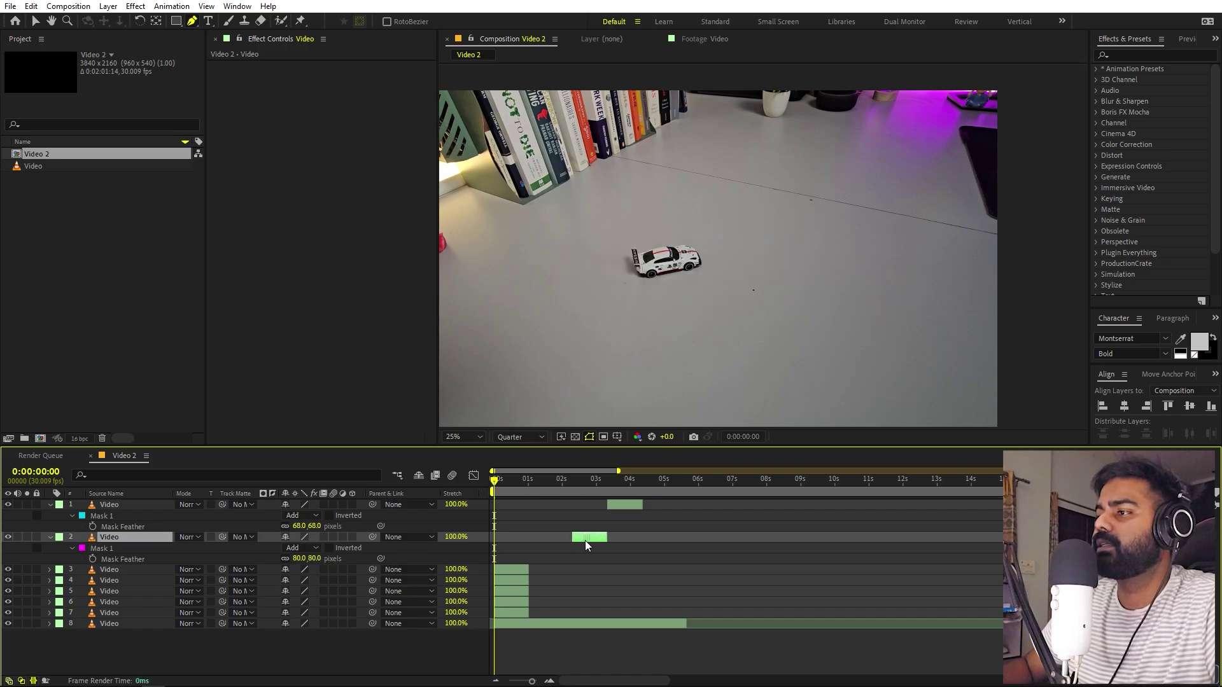
# - Draw a mask around the toy car on layer 3
pyautogui.click(525, 569)
pyautogui.click(589, 231)
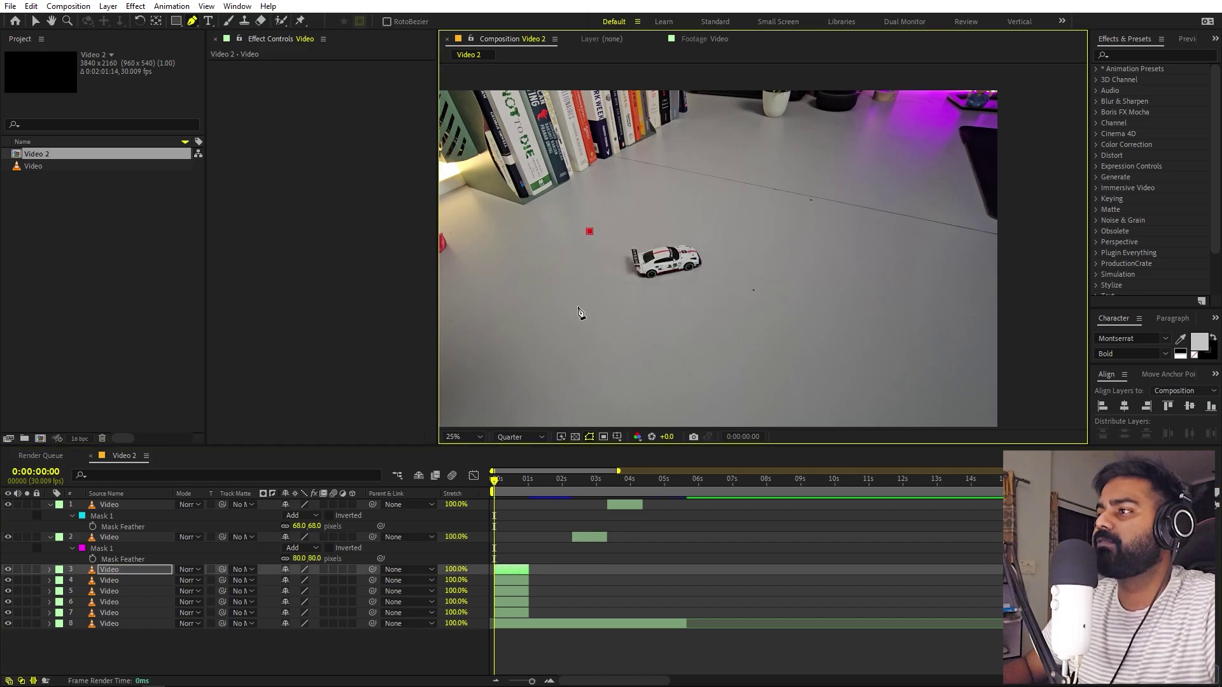
pyautogui.click(735, 312)
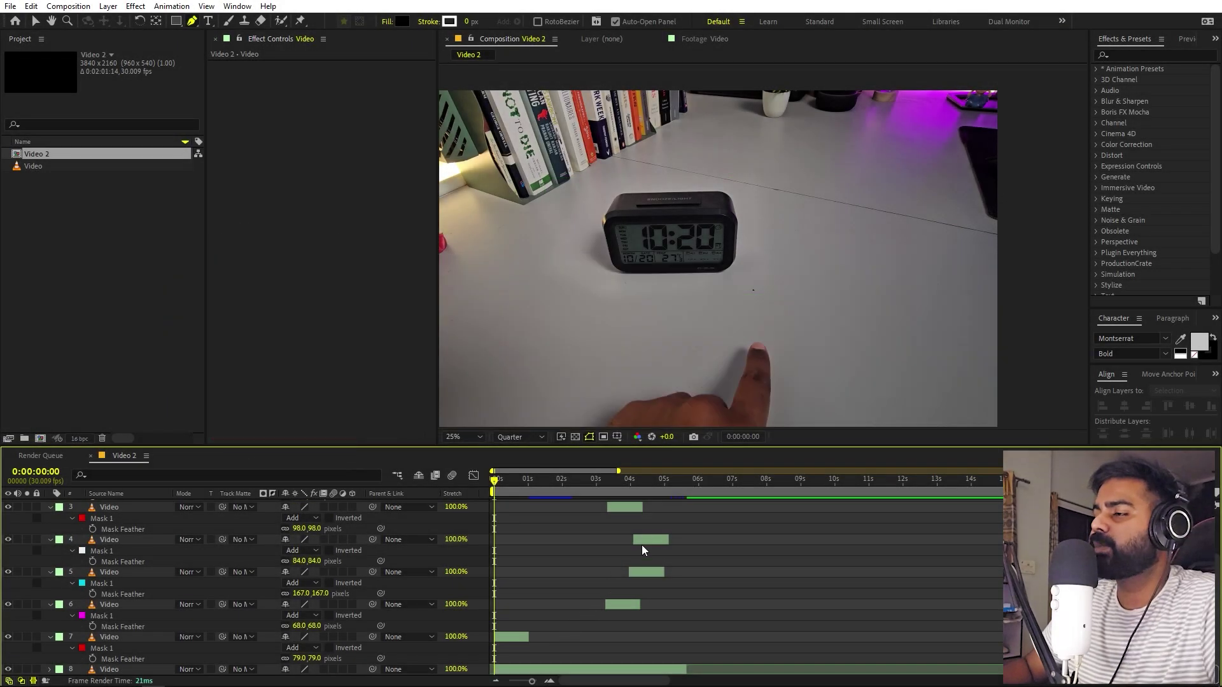
# - Select layers 1 through 7 and shift them together about 9 seconds later in the timeline
pyautogui.press('v')
pyautogui.click(114, 639)
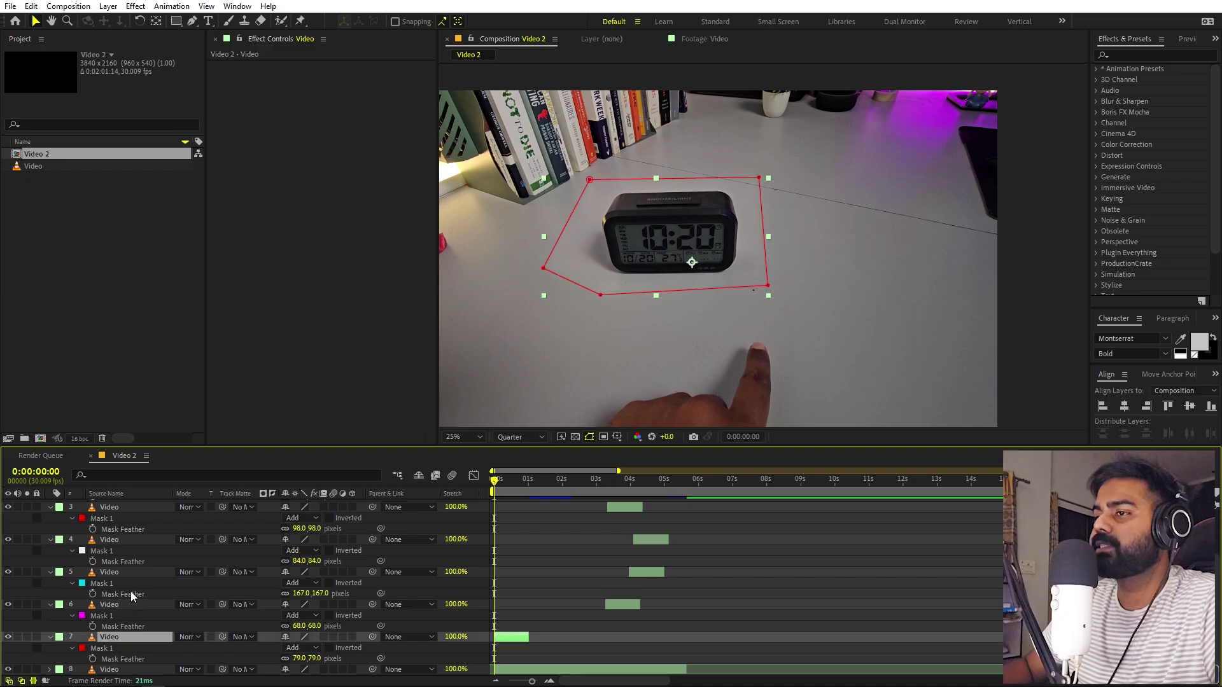
pyautogui.scroll(2, 131, 591)
pyautogui.keyDown('shift'); pyautogui.click(131, 505); pyautogui.keyUp('shift')
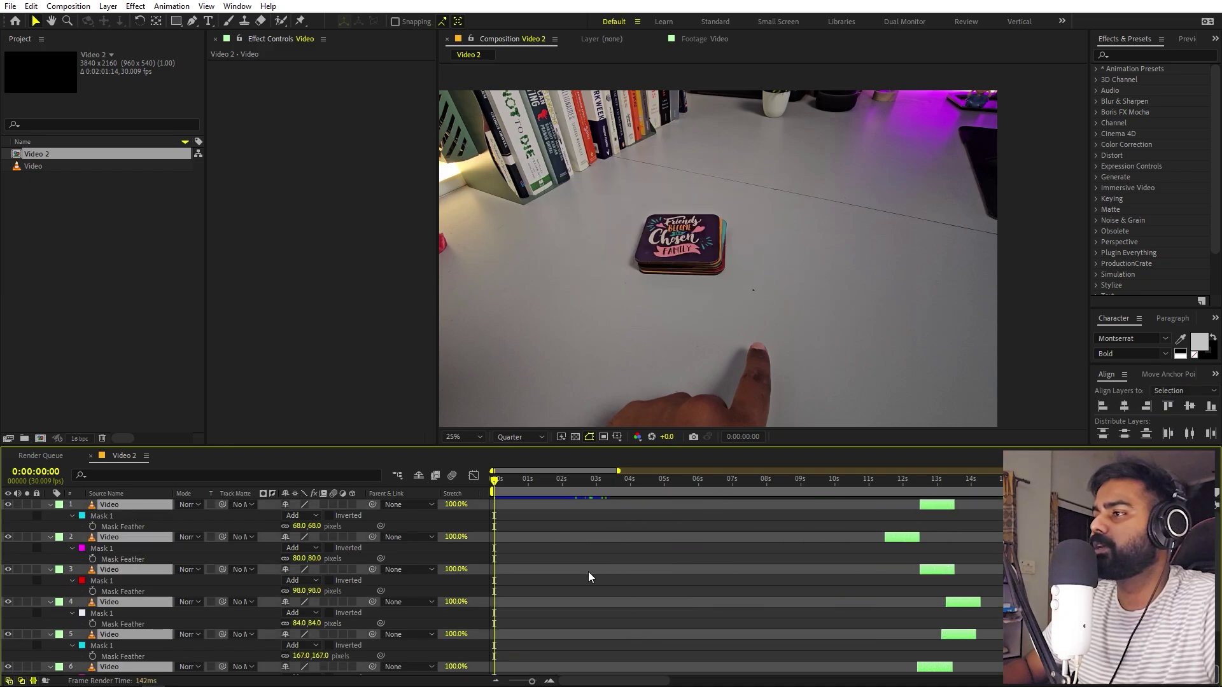
pyautogui.scroll(-2, 541, 534)
# - Move the alarm clock segment on layer 7 so that it starts at 0:00:00:24
pyautogui.click(499, 486)
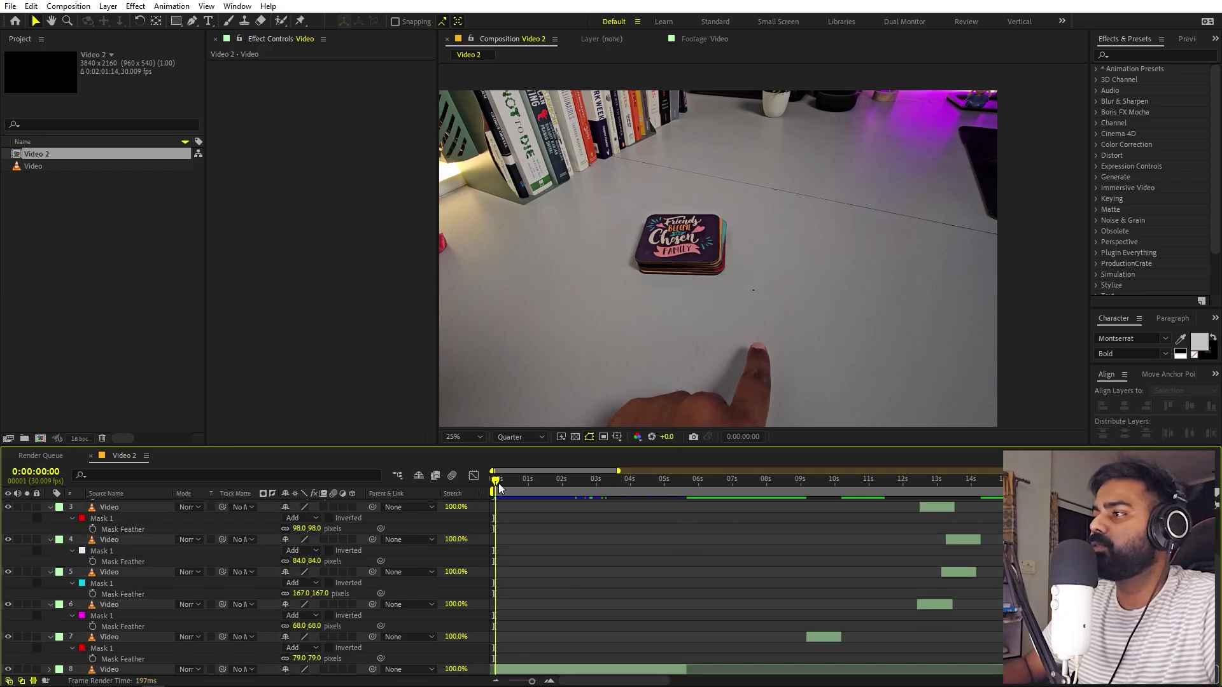
pyautogui.moveTo(499, 486); pyautogui.dragTo(526, 487)
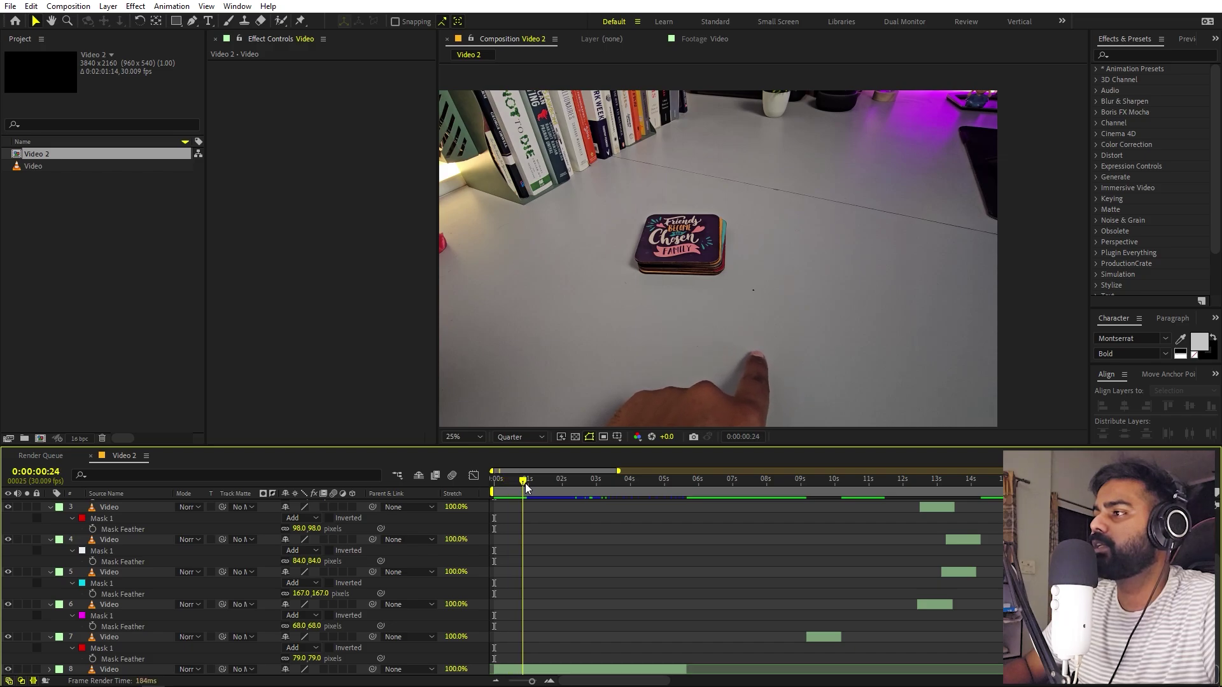
pyautogui.moveTo(826, 637); pyautogui.dragTo(544, 639)
pyautogui.click(719, 560)
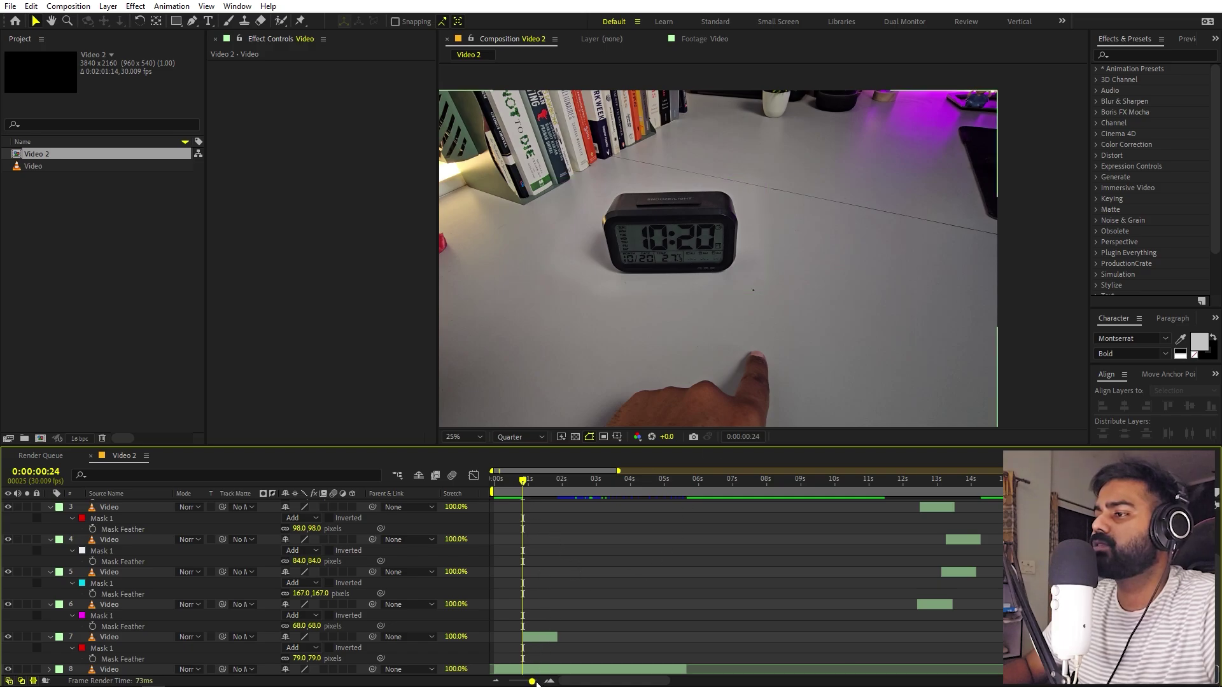
# - Place the composition marker at about 0:00:02:10 and return the playhead to 0:00:00:25
pyautogui.moveTo(532, 681); pyautogui.dragTo(534, 682)
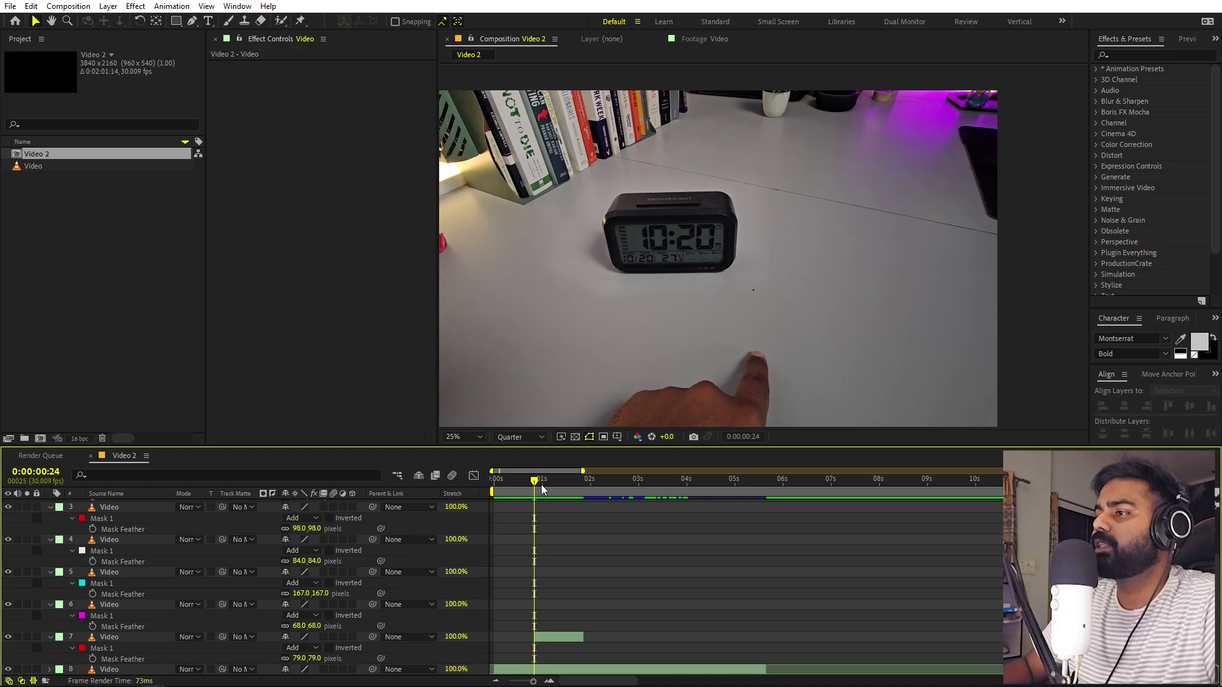
pyautogui.moveTo(541, 483); pyautogui.dragTo(609, 498)
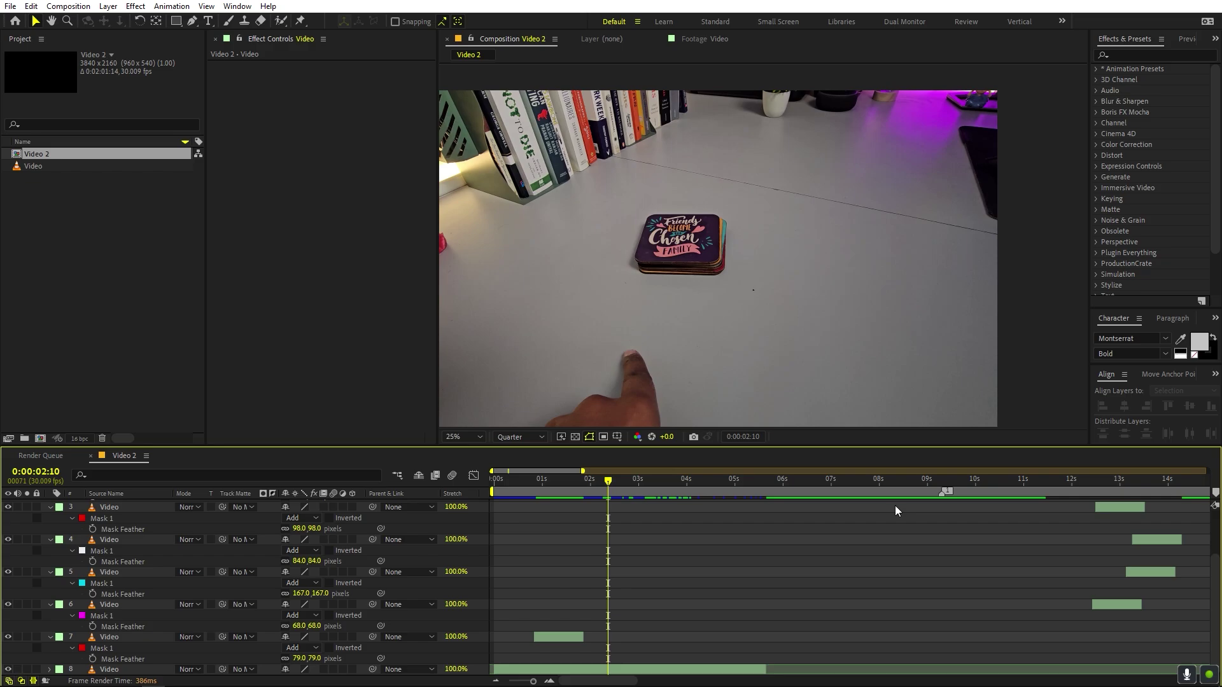
pyautogui.moveTo(946, 491); pyautogui.dragTo(613, 507)
pyautogui.click(536, 486)
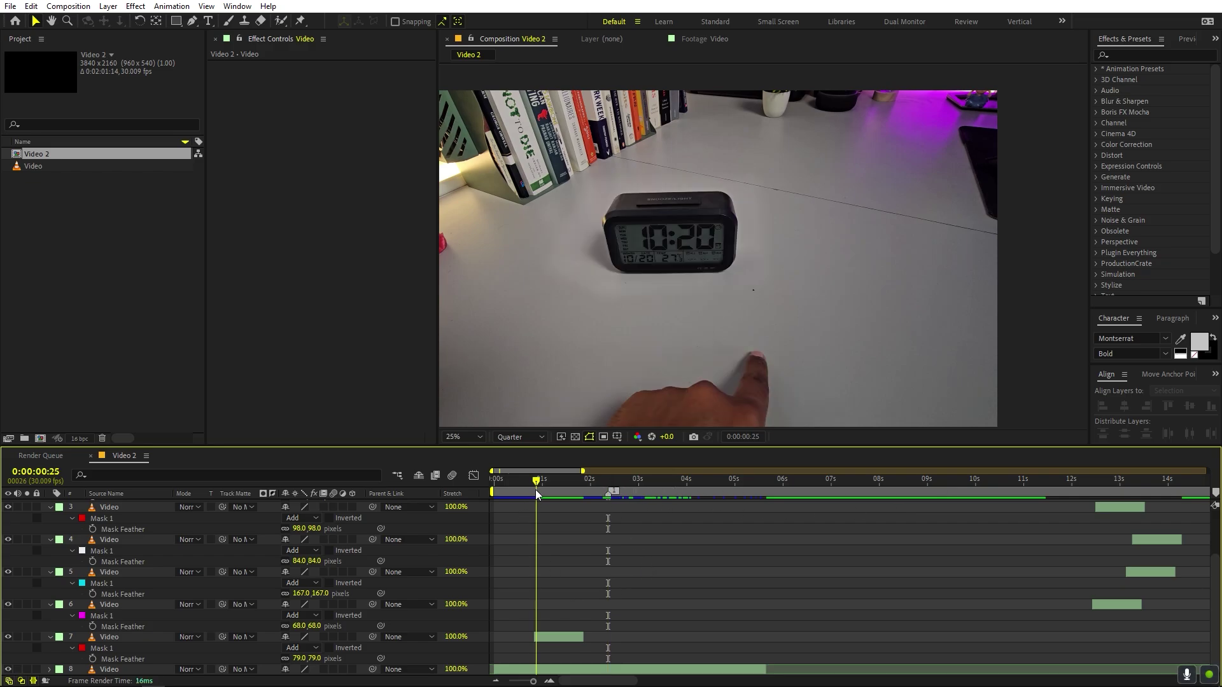
# - Trim the end of the alarm clock segment on layer 7 to 0:00:00:29
pyautogui.scroll(2, 535, 556)
pyautogui.moveTo(534, 488); pyautogui.dragTo(567, 494)
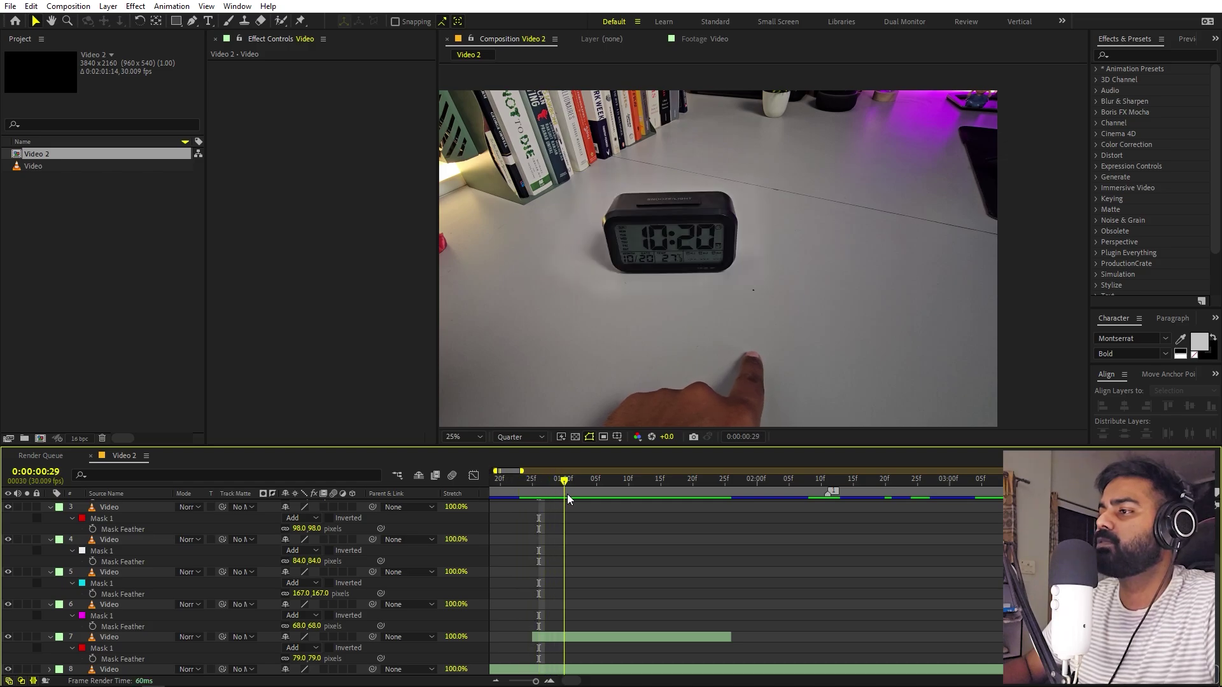
pyautogui.moveTo(730, 638); pyautogui.dragTo(578, 640)
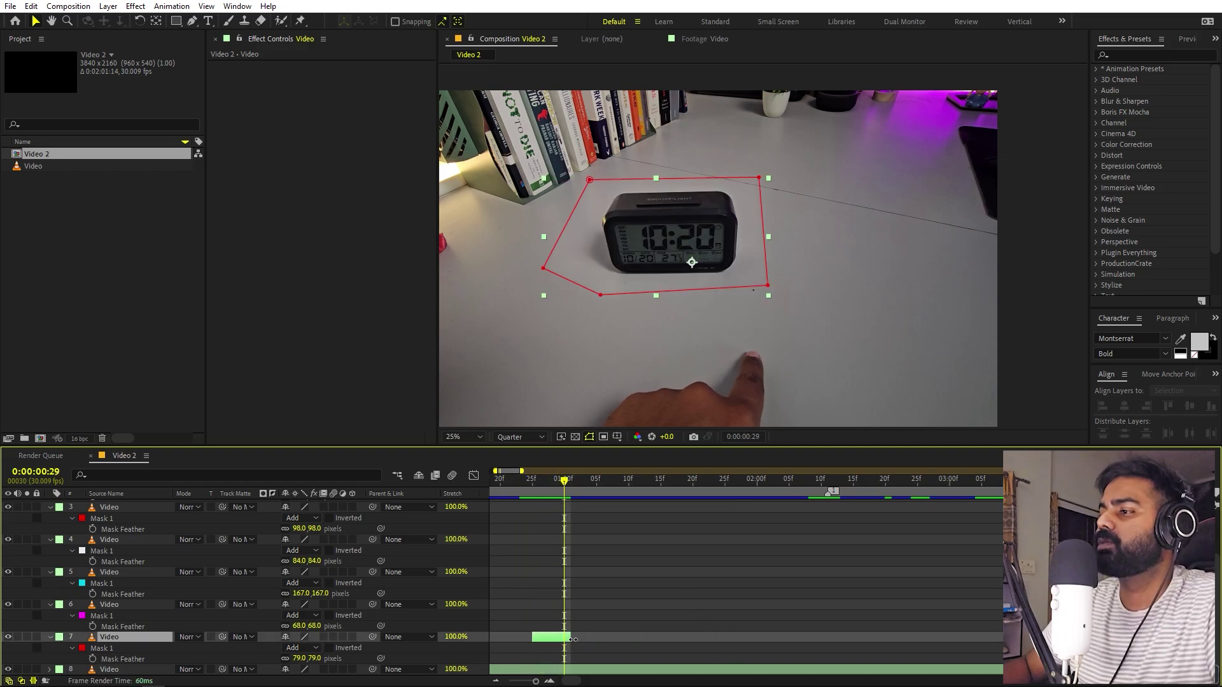
# - Move the computer mouse segment on layer 6 so that it starts at 0:00:01:00, directly after the alarm clock segment
pyautogui.press('-')
pyautogui.press('-')
pyautogui.moveTo(862, 606); pyautogui.dragTo(578, 626)
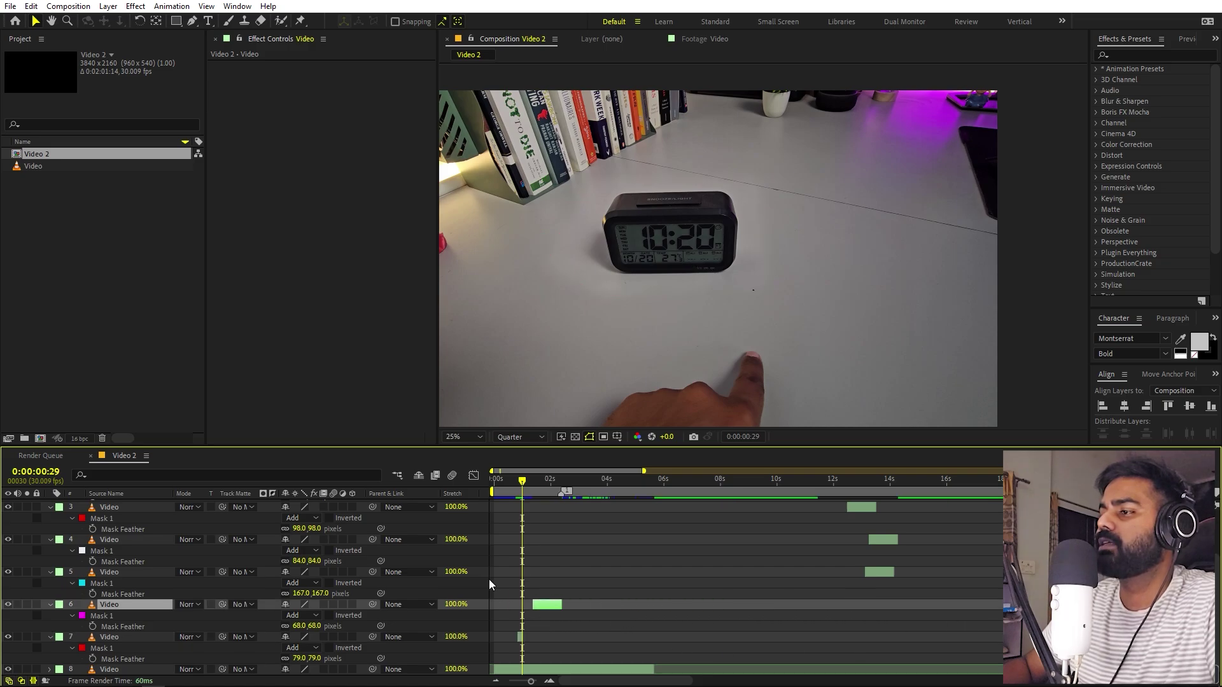
pyautogui.press('=')
pyautogui.press('=')
pyautogui.moveTo(692, 604); pyautogui.dragTo(632, 603)
pyautogui.click(637, 490)
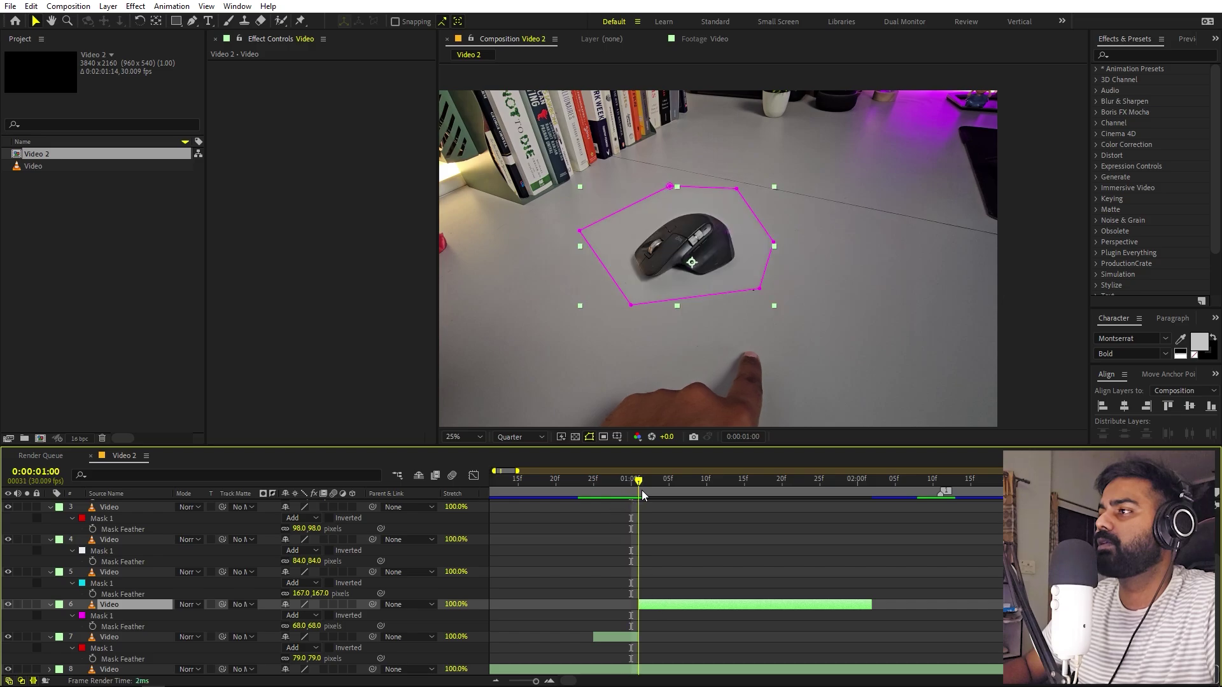
# - Examine how the layer 6 mask around the computer mouse blends with the desk, with the mask outline shown and hidden
pyautogui.click(782, 589)
pyautogui.scroll(-1, 773, 379)
pyautogui.moveTo(744, 560); pyautogui.dragTo(707, 579)
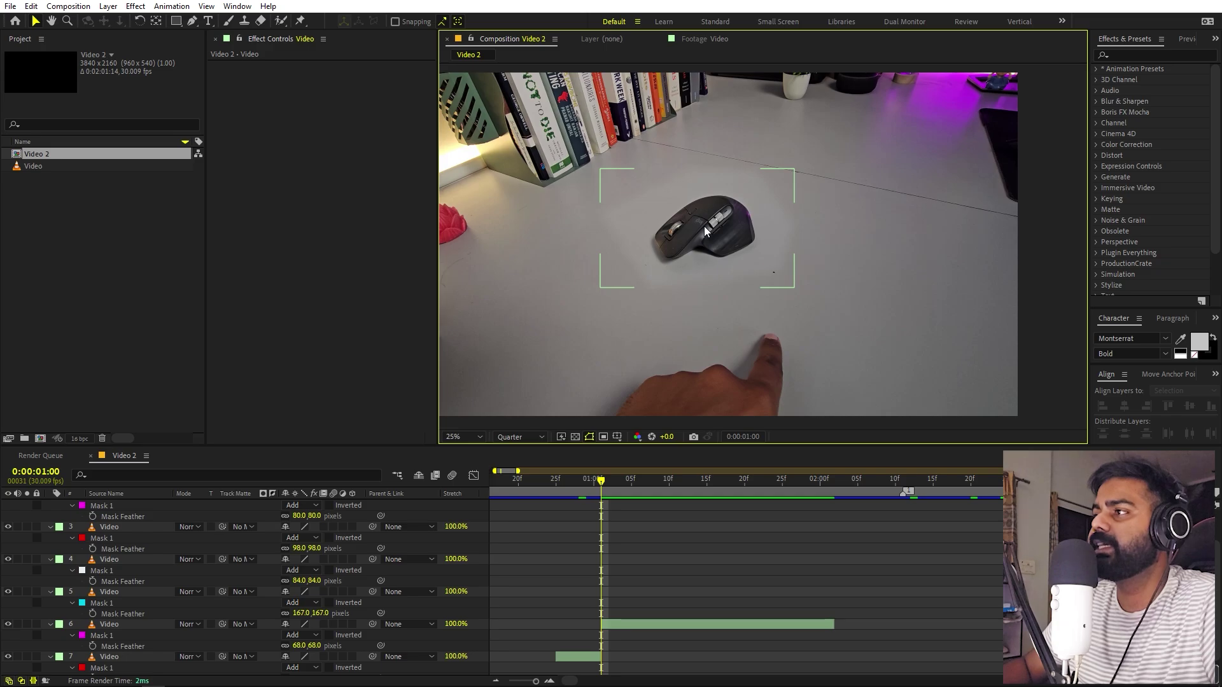
pyautogui.click(629, 624)
pyautogui.scroll(2, 681, 248)
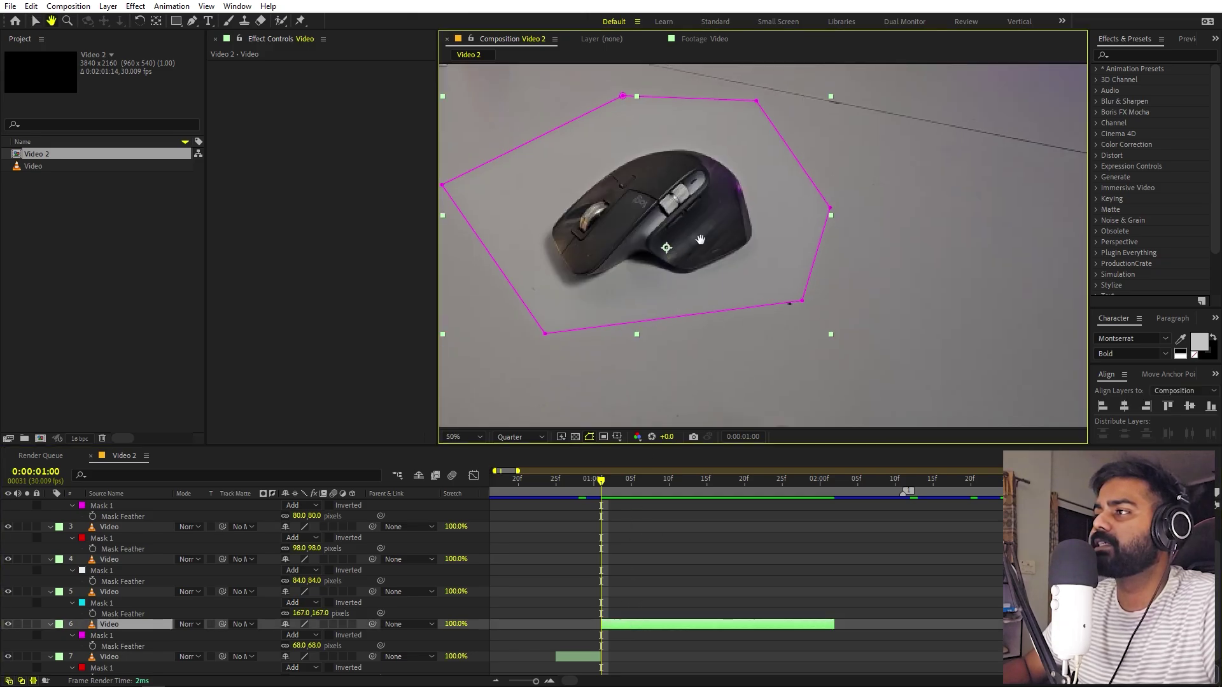
pyautogui.moveTo(700, 240); pyautogui.dragTo(859, 294)
pyautogui.click(751, 548)
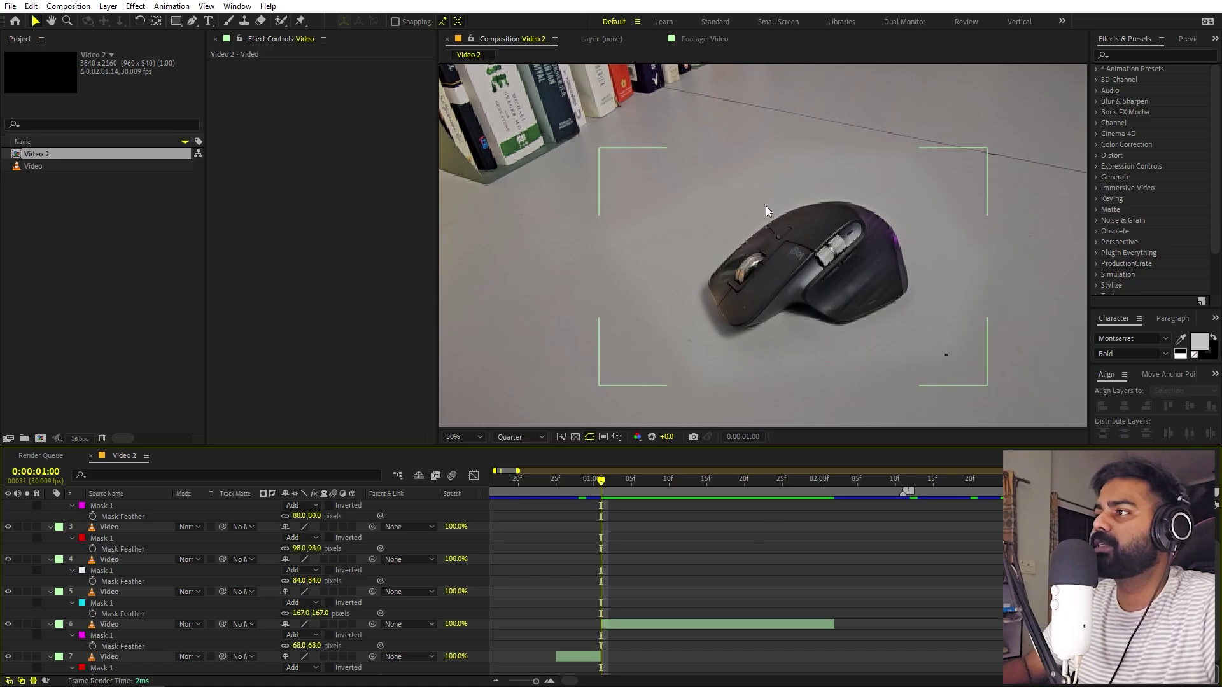
pyautogui.click(780, 224)
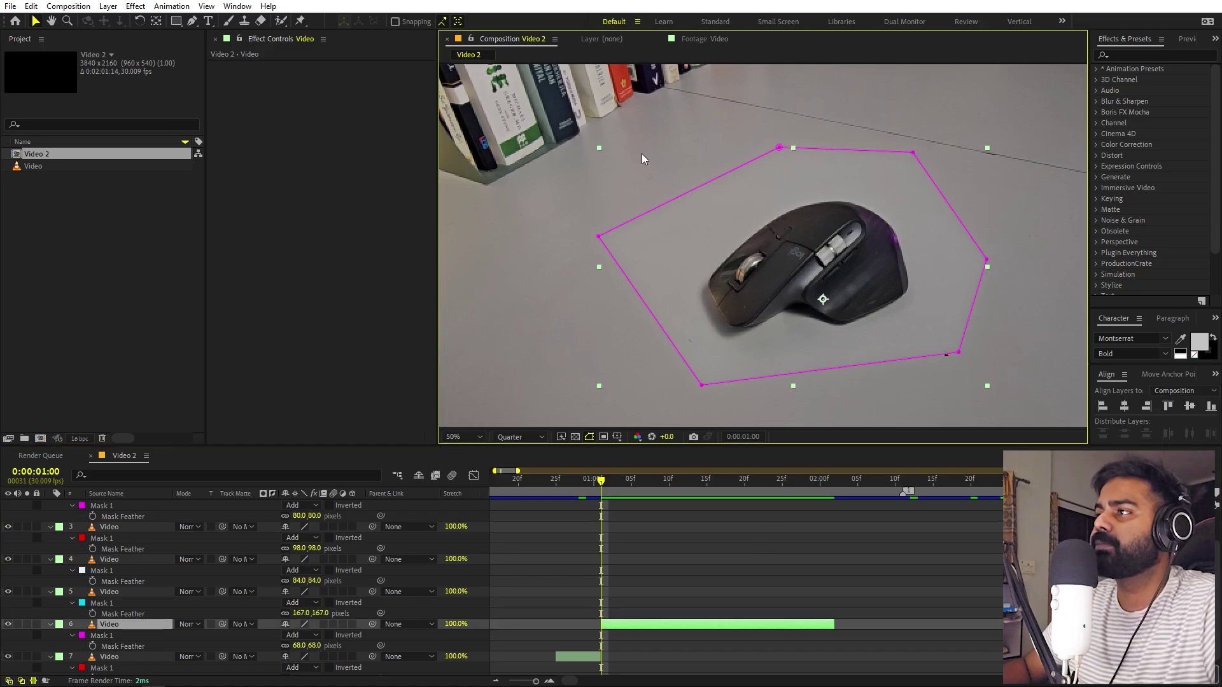
pyautogui.click(696, 418)
pyautogui.scroll(-2, 731, 216)
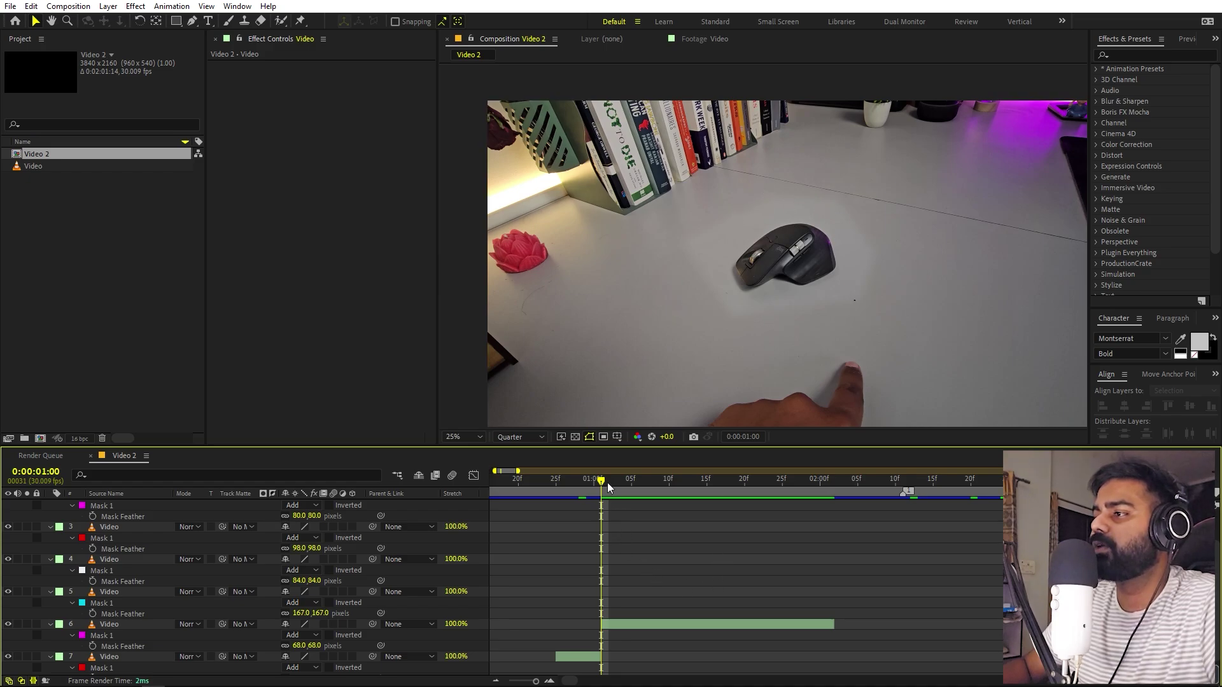
# - Trim the end of the computer mouse segment on layer 6 to 0:00:01:07
pyautogui.moveTo(607, 483); pyautogui.dragTo(653, 490)
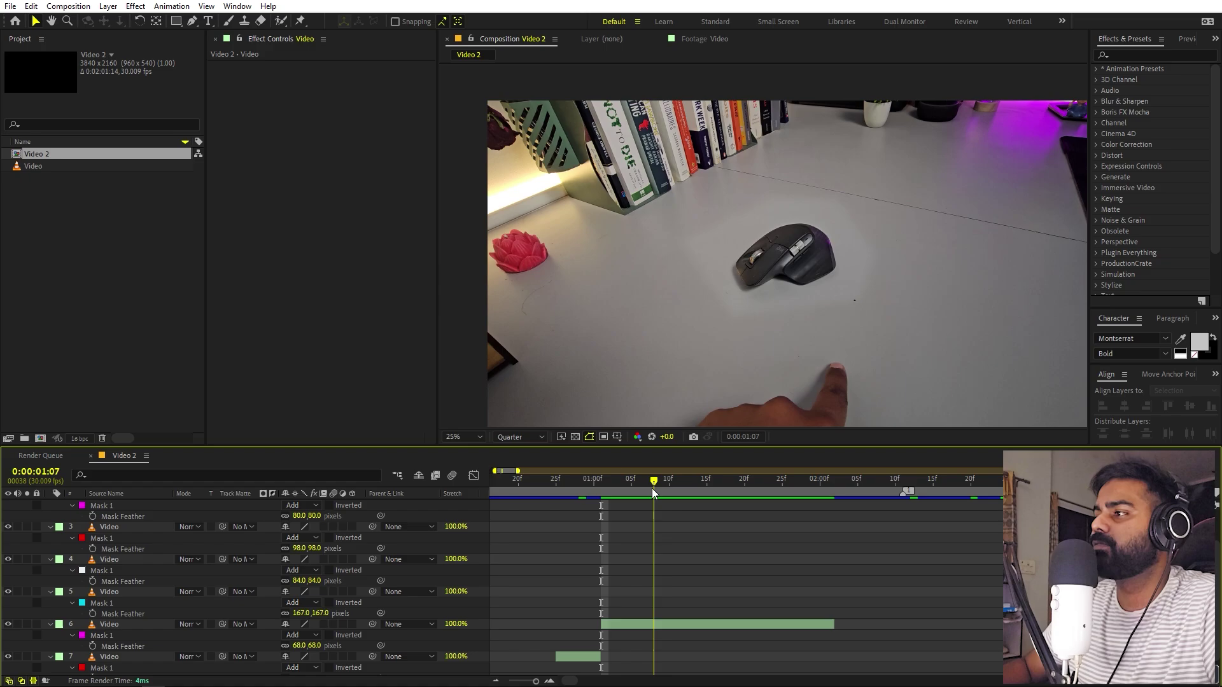
pyautogui.click(835, 625)
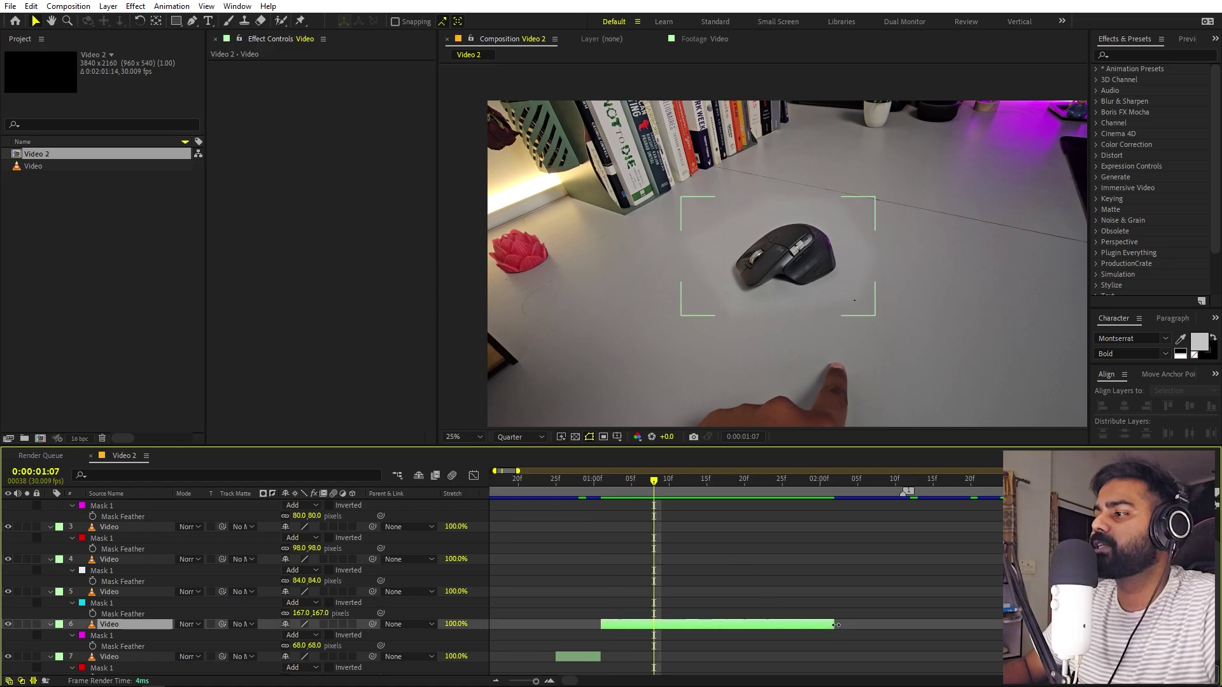
pyautogui.moveTo(836, 625); pyautogui.dragTo(676, 634)
# - Shift layers 3 to 5 earlier in the timeline and start the plant segment on layer 5 directly after the layer 6 segment
pyautogui.scroll(-4, 747, 600)
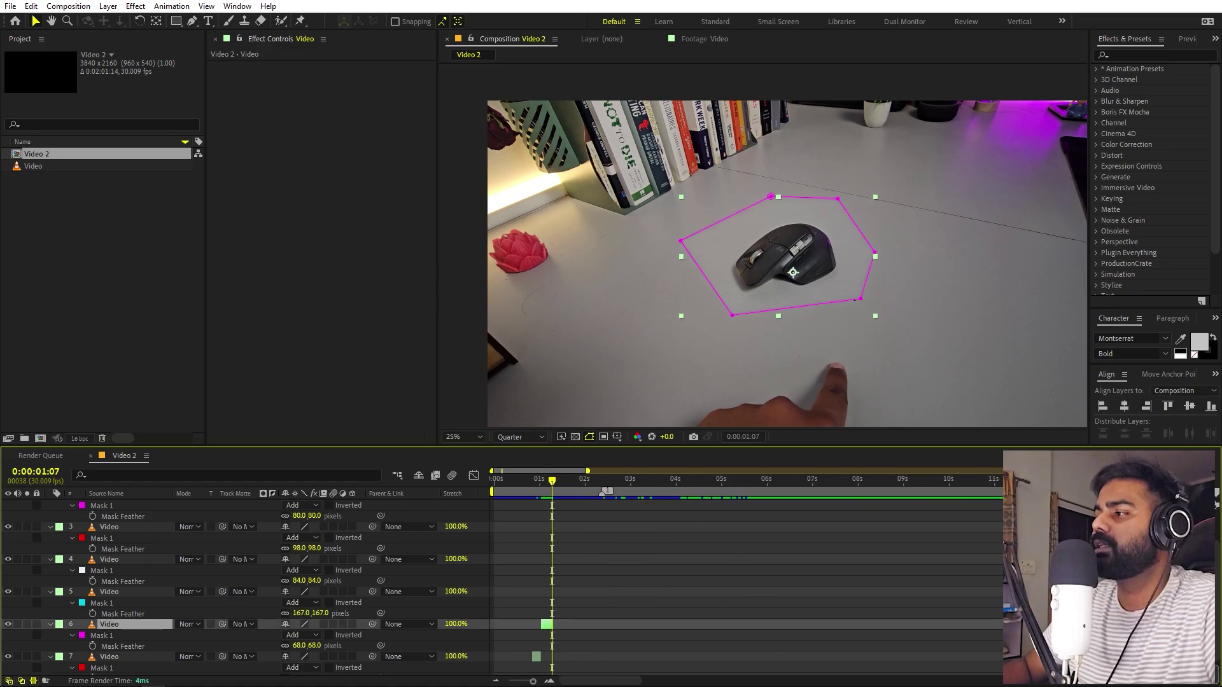
pyautogui.click(1072, 591)
pyautogui.keyDown('shift'); pyautogui.click(1062, 527); pyautogui.keyUp('shift')
pyautogui.moveTo(1073, 592); pyautogui.dragTo(637, 605)
pyautogui.click(562, 584)
pyautogui.scroll(3, 561, 583)
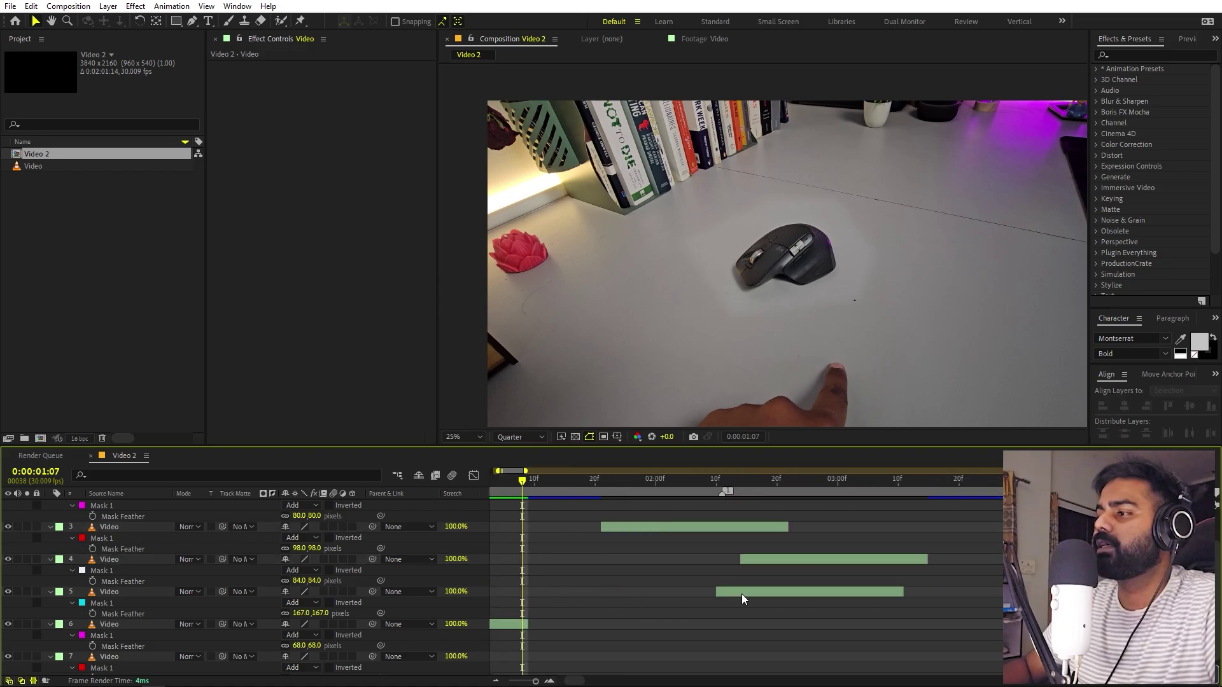
pyautogui.moveTo(742, 594); pyautogui.dragTo(558, 614)
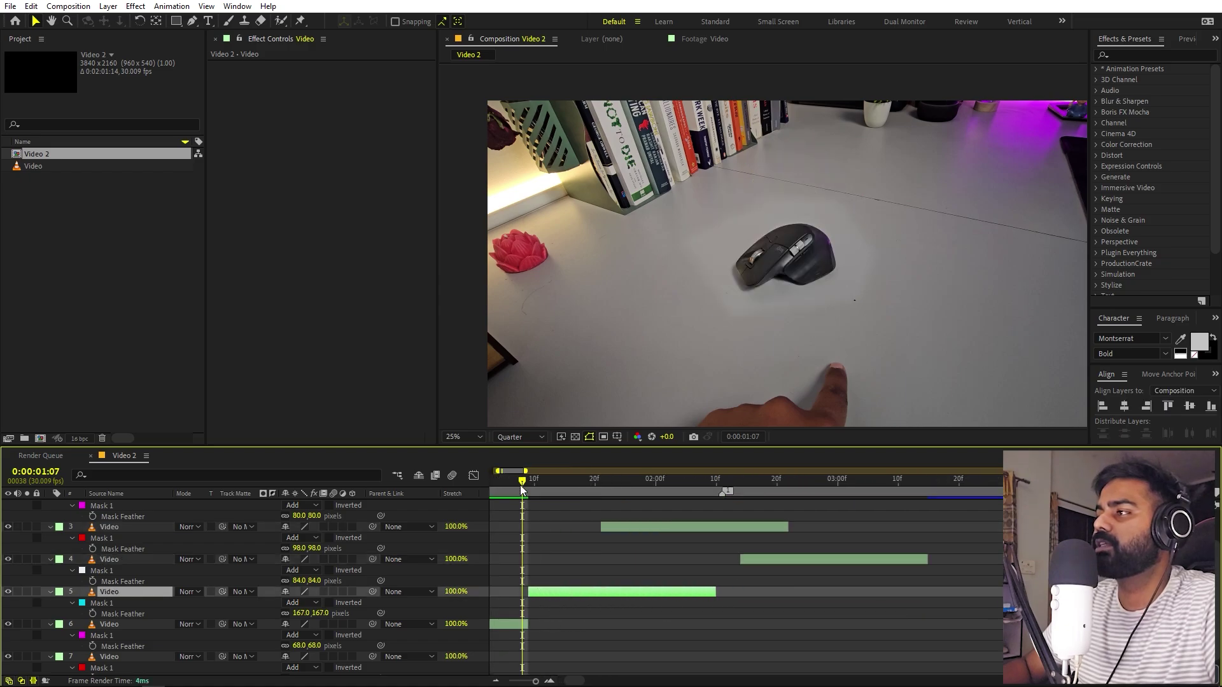
# - Reshape the plant's mask on layer 5 by moving its lower-right and upper-right points slightly outward
pyautogui.moveTo(521, 485); pyautogui.dragTo(537, 485)
pyautogui.scroll(2, 882, 309)
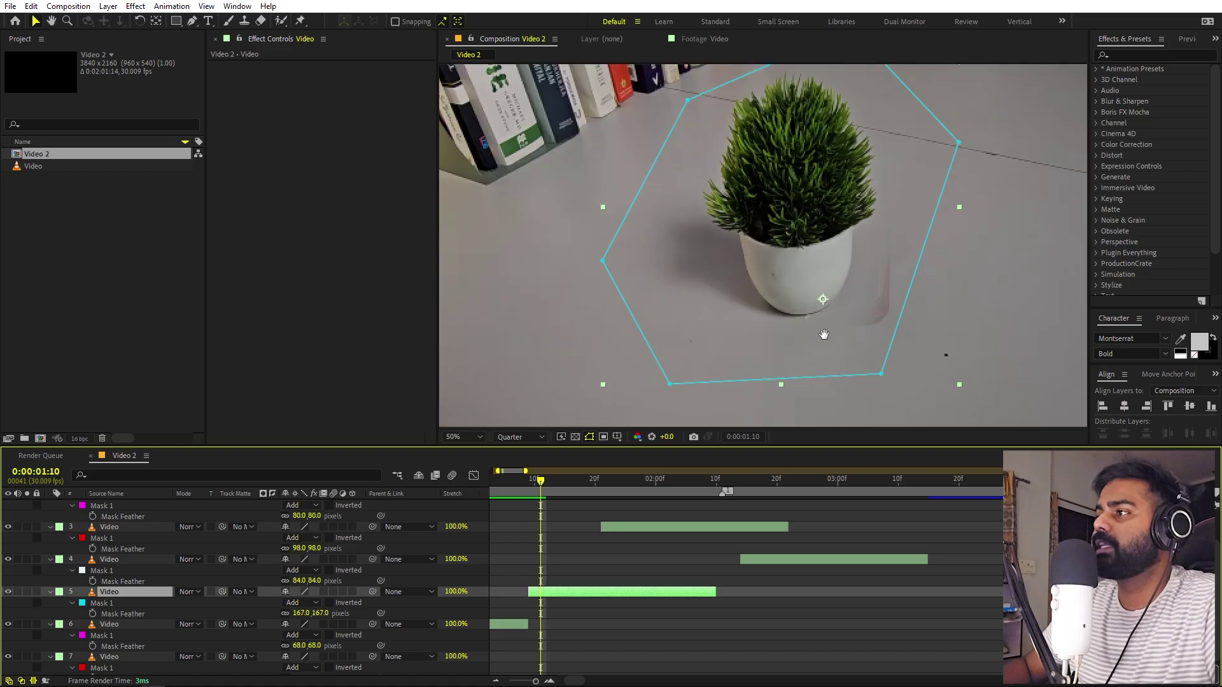
pyautogui.moveTo(866, 303); pyautogui.dragTo(830, 269)
pyautogui.moveTo(843, 339); pyautogui.dragTo(884, 355)
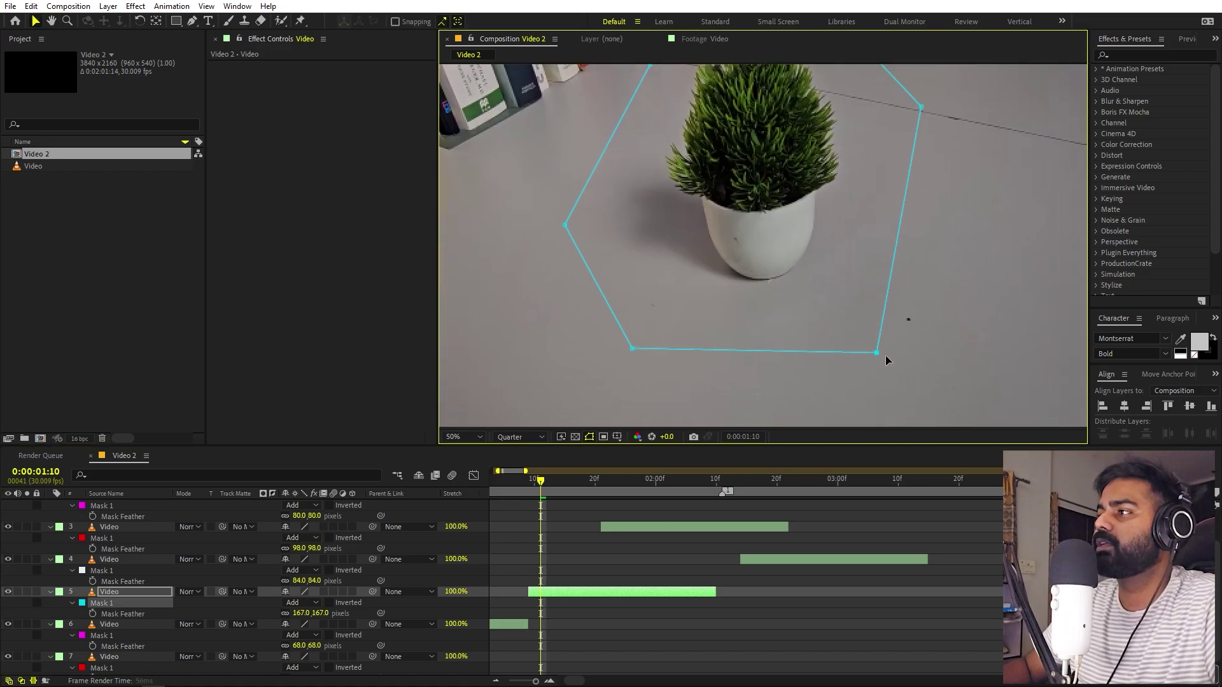
pyautogui.moveTo(921, 107); pyautogui.dragTo(942, 108)
pyautogui.scroll(-2, 889, 238)
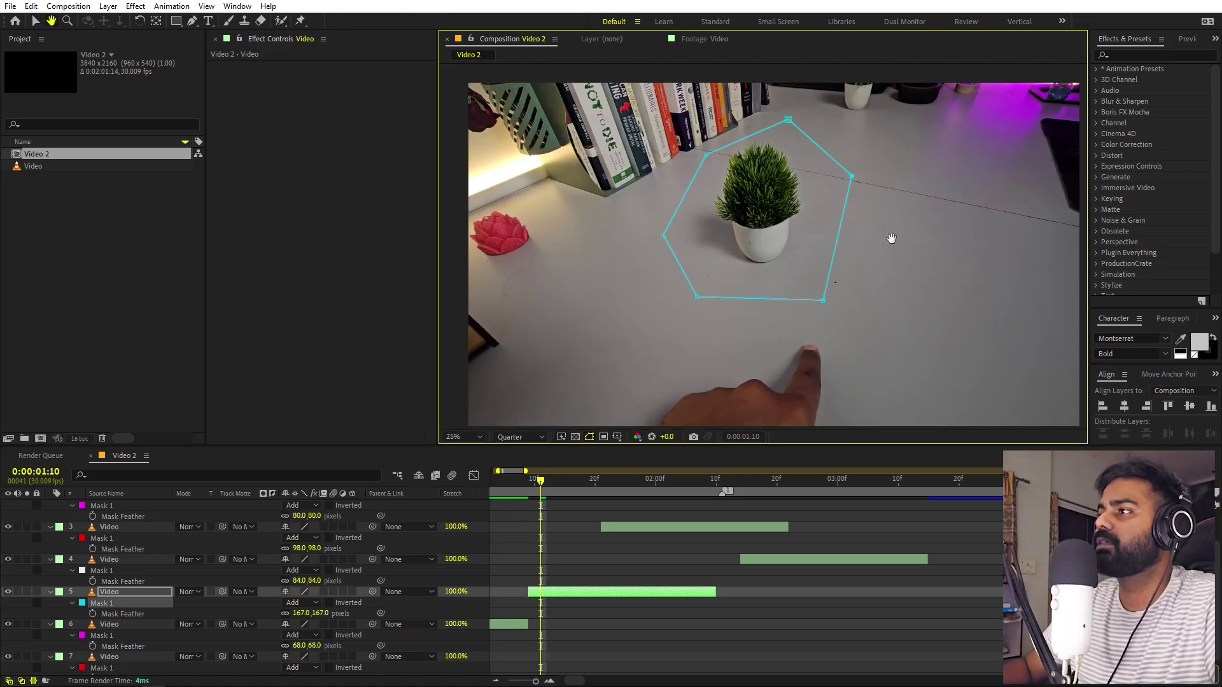
pyautogui.press('space')
pyautogui.moveTo(793, 306); pyautogui.dragTo(808, 270)
pyautogui.press('v')
# - Trim the plant segment on layer 5 to end at 0:00:01:19 and start the layer 4 segment directly after it
pyautogui.moveTo(542, 482); pyautogui.dragTo(577, 481)
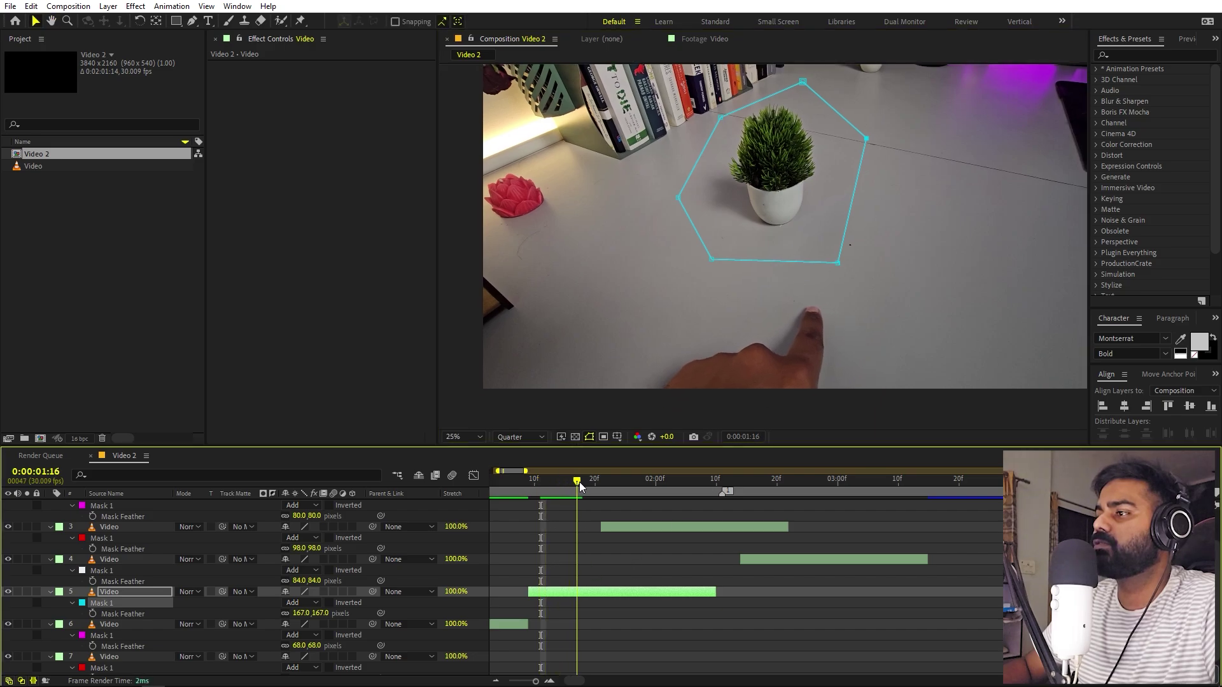
pyautogui.moveTo(628, 526); pyautogui.dragTo(766, 525)
pyautogui.click(593, 488)
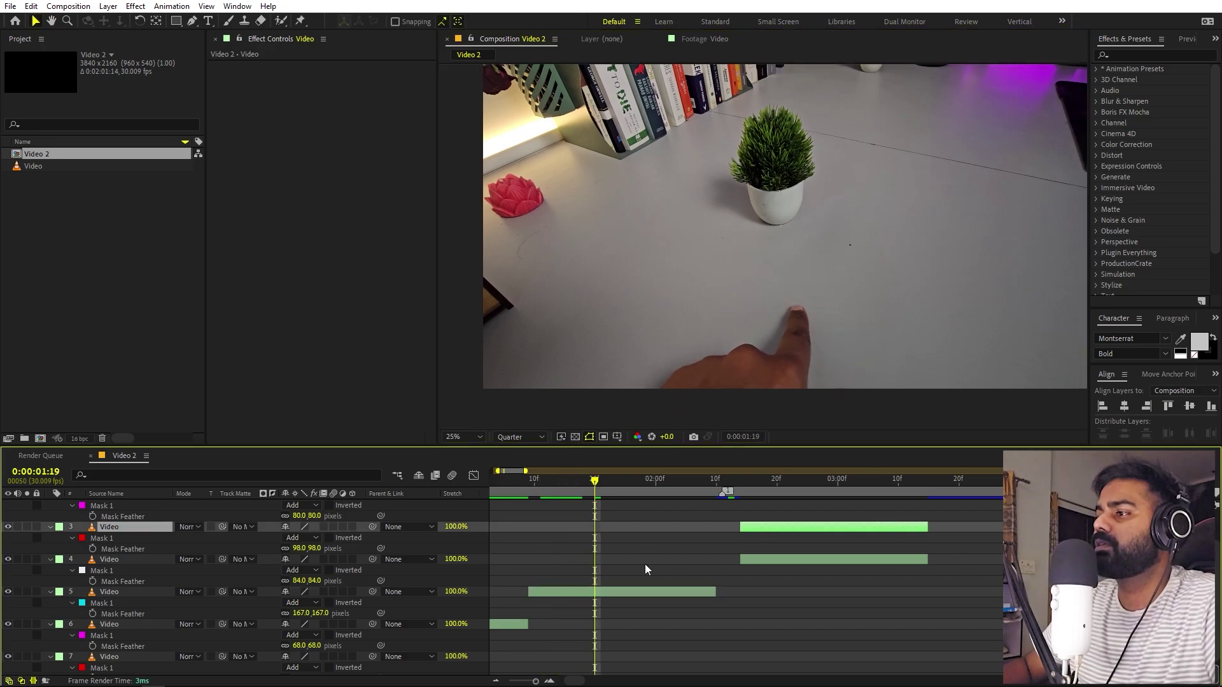
pyautogui.click(641, 593)
pyautogui.moveTo(716, 592); pyautogui.dragTo(622, 592)
pyautogui.hotkey('alt', ']')
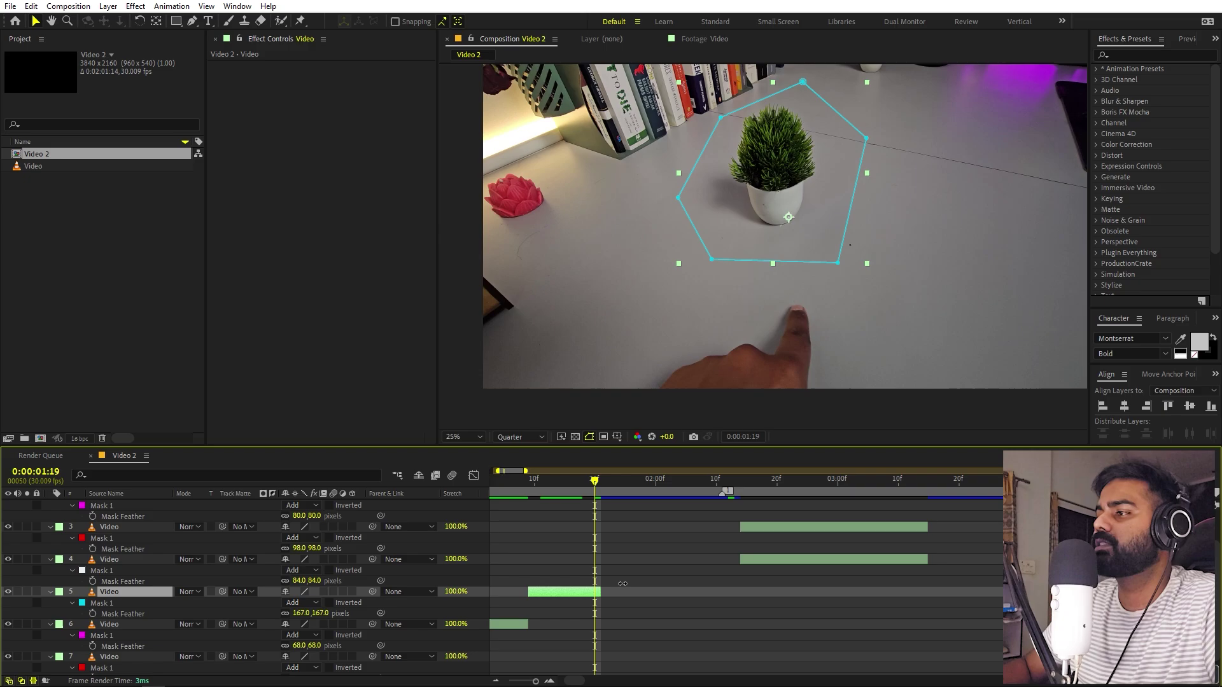
pyautogui.moveTo(759, 562); pyautogui.dragTo(621, 570)
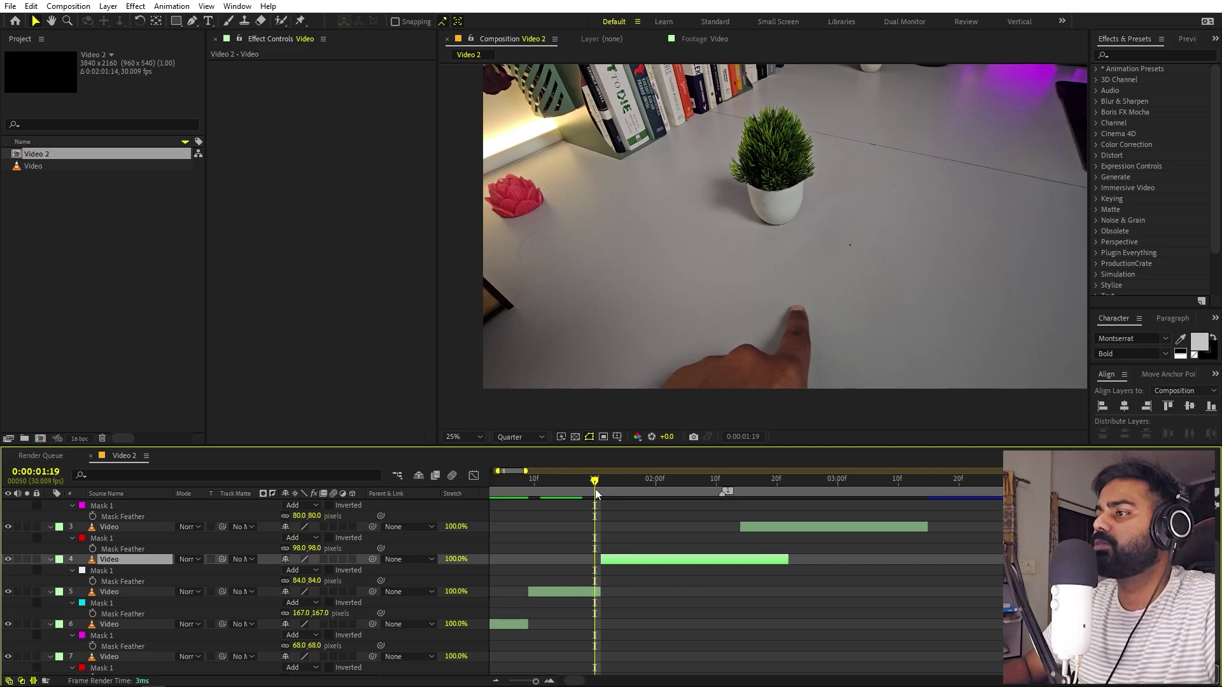
pyautogui.moveTo(595, 488); pyautogui.dragTo(609, 493)
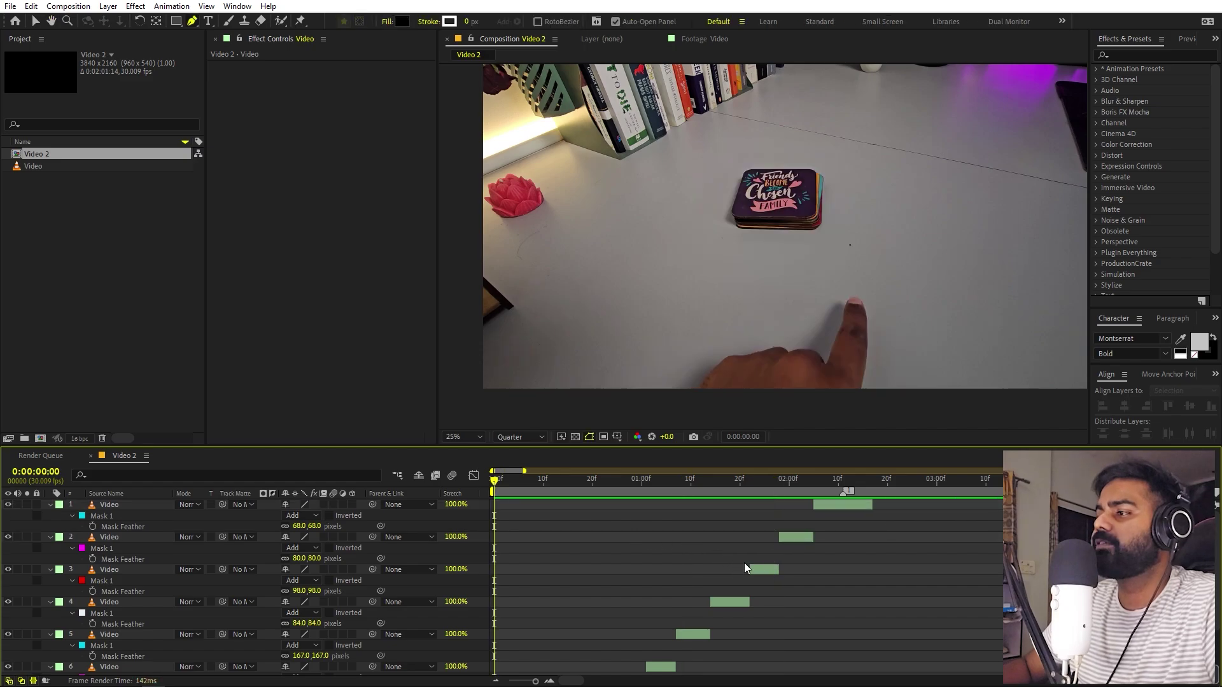
# - Preview the object sequence and extend the smartwatch segment on layer 1 to about 0:00:05:08
pyautogui.press('space')
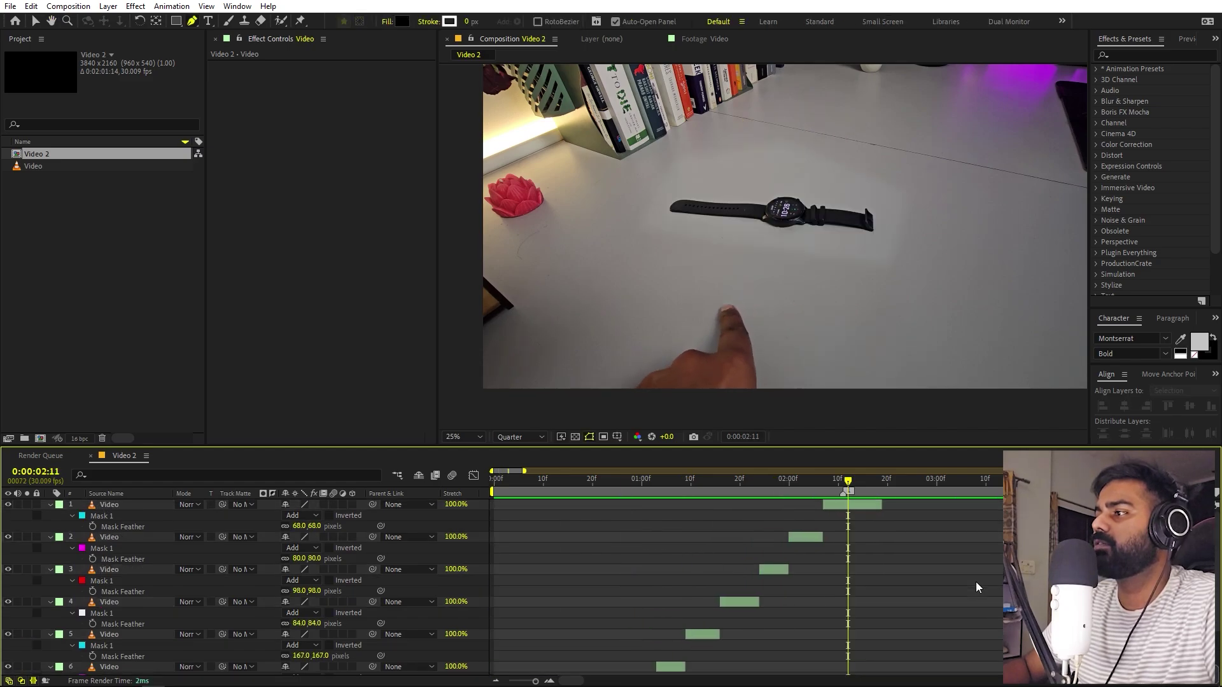
pyautogui.click(869, 505)
pyautogui.moveTo(882, 504); pyautogui.dragTo(1212, 509)
pyautogui.press('space')
pyautogui.click(890, 481)
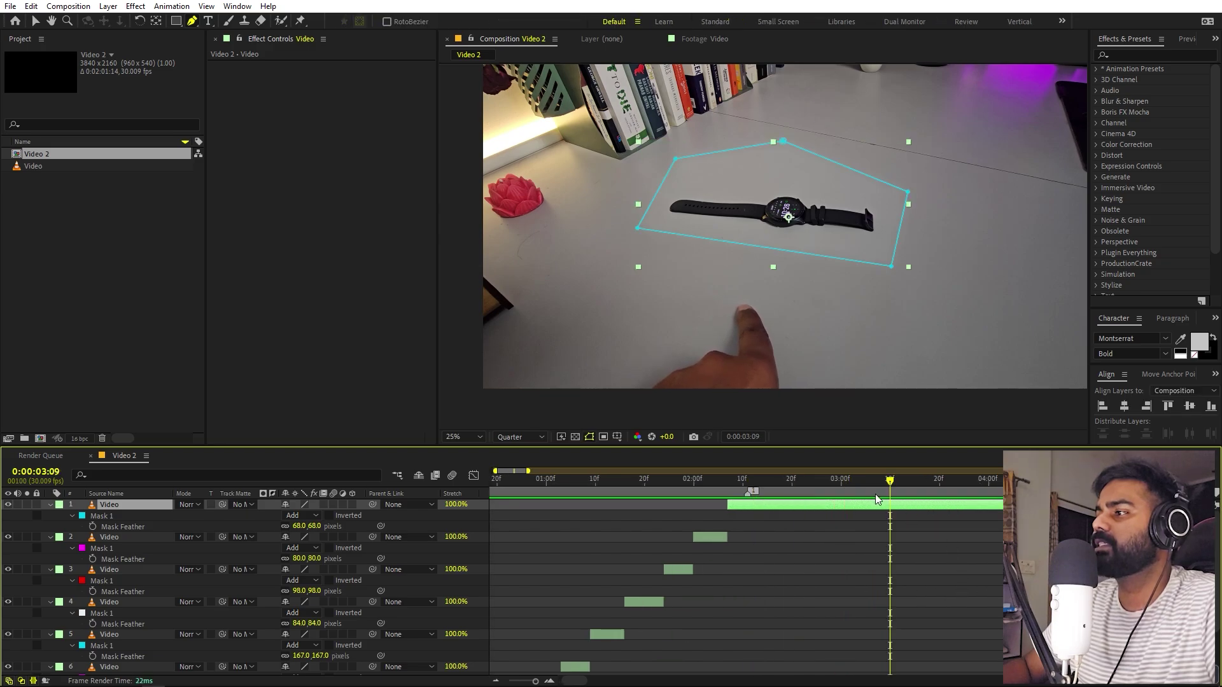
pyautogui.moveTo(866, 483); pyautogui.dragTo(847, 500)
# - Examine the alarm clock on layer 7 at 0:00:01:00 up close, comparing its masked area with the surrounding desk
pyautogui.scroll(-4, 715, 537)
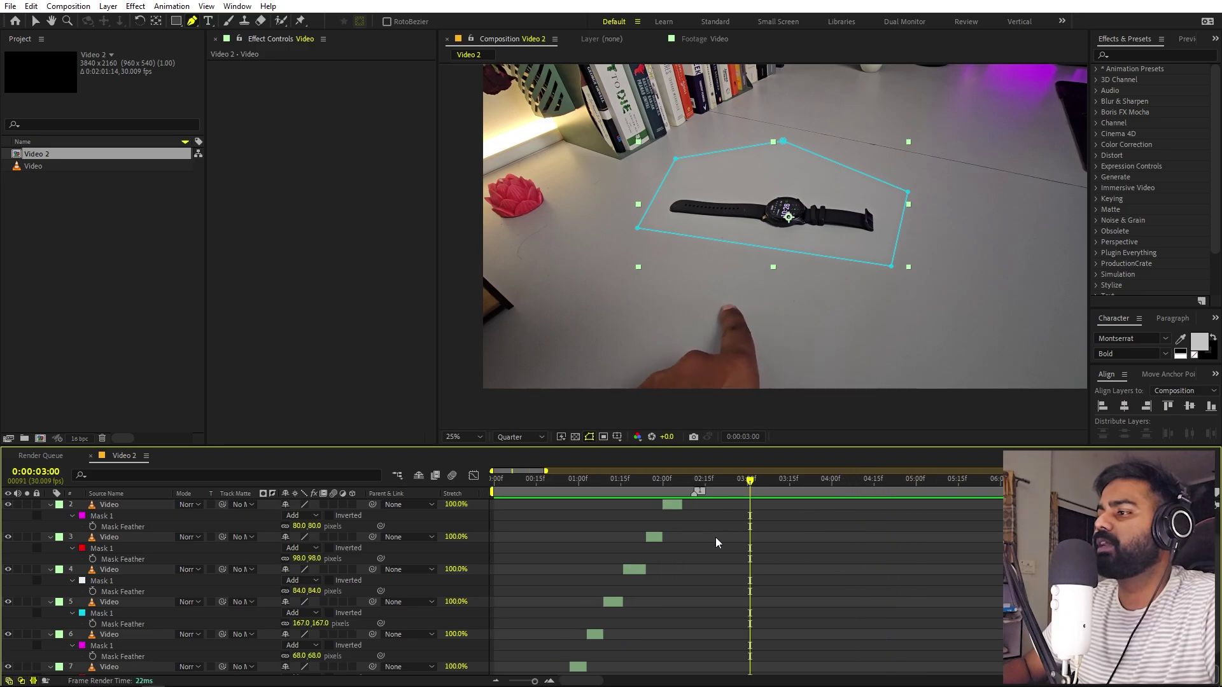
pyautogui.scroll(3, 689, 533)
pyautogui.scroll(1, 689, 533)
pyautogui.scroll(2, 802, 546)
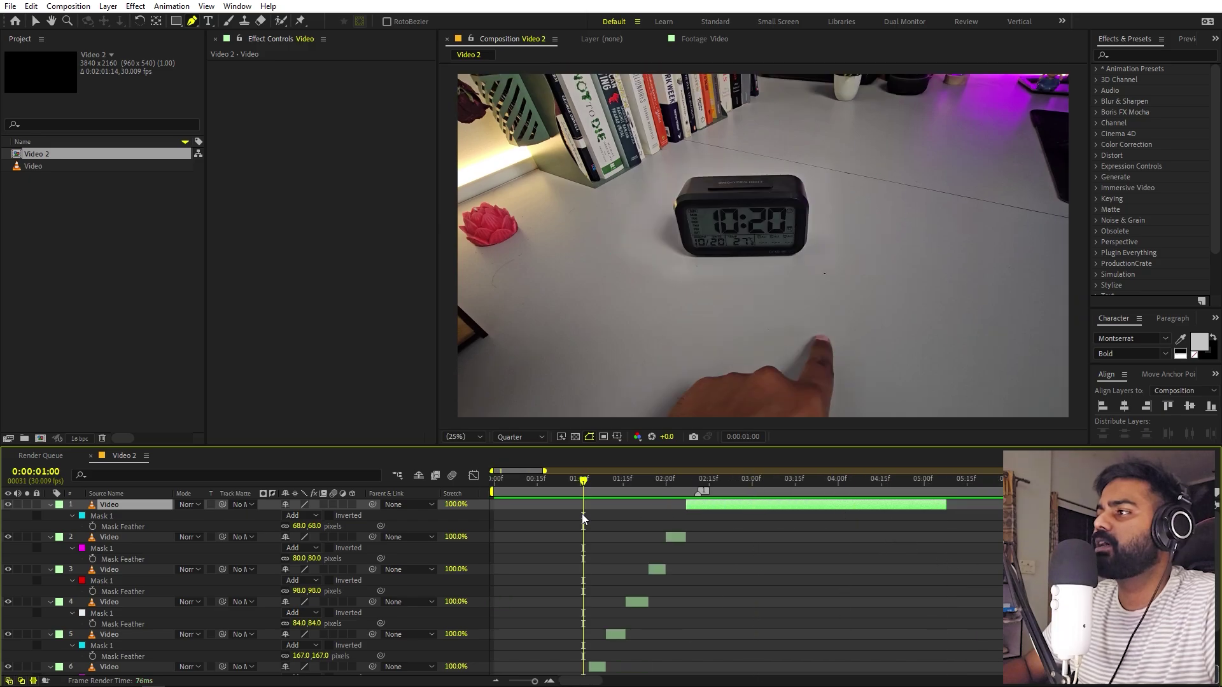
pyautogui.moveTo(706, 247); pyautogui.dragTo(733, 245)
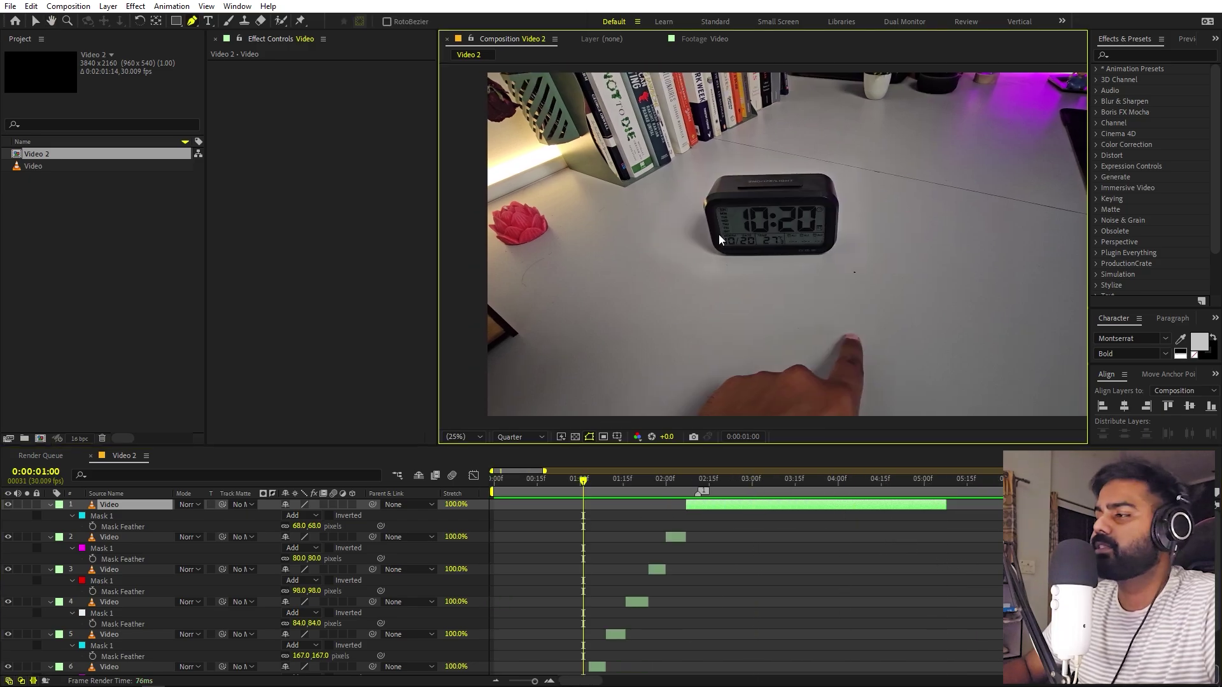
pyautogui.press('v')
pyautogui.click(601, 548)
pyautogui.moveTo(600, 594); pyautogui.dragTo(679, 466)
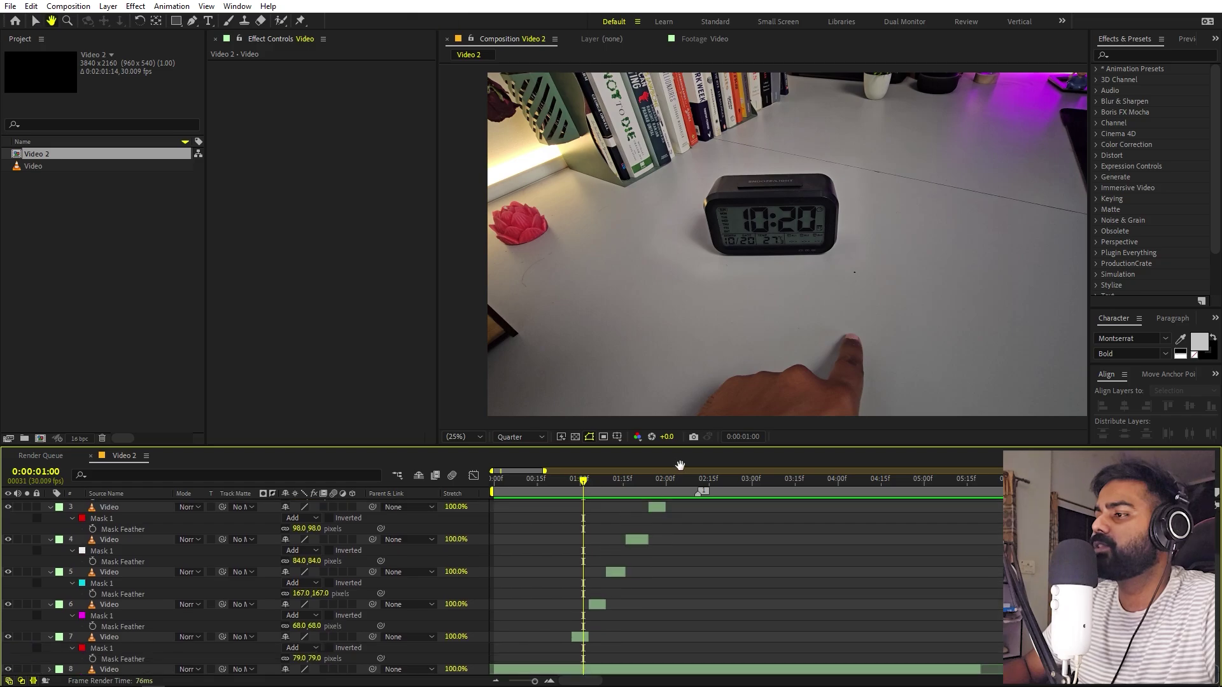
pyautogui.click(583, 637)
pyautogui.scroll(2, 720, 246)
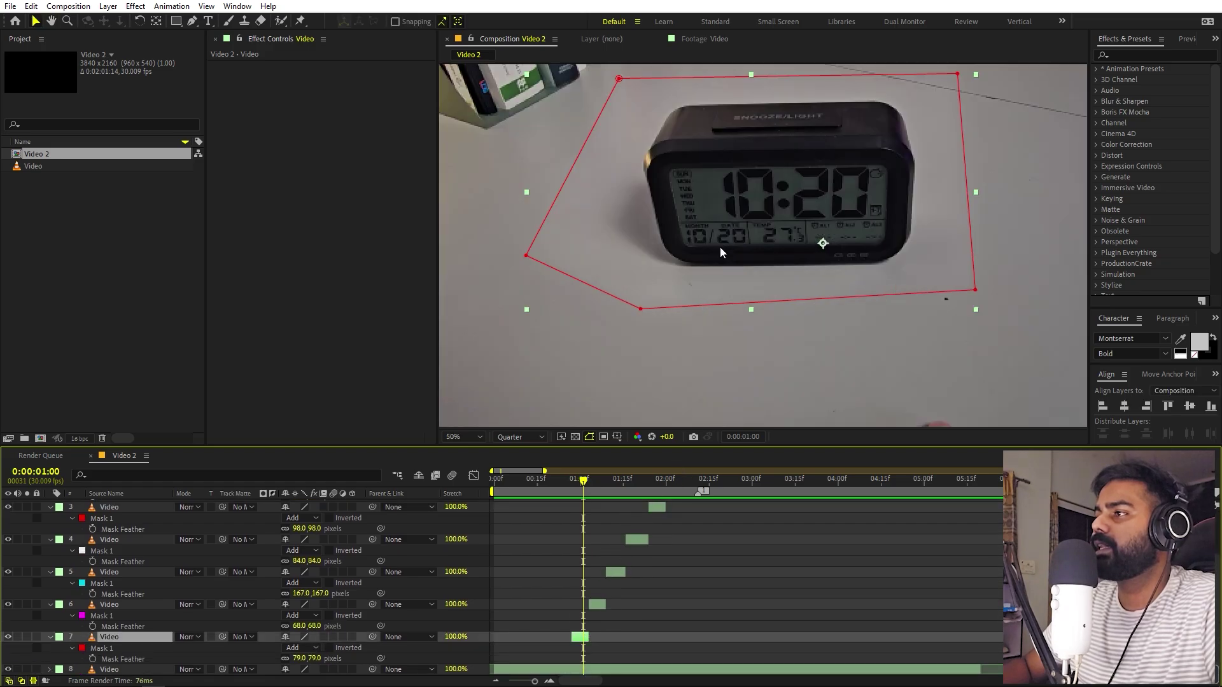
pyautogui.moveTo(720, 246); pyautogui.dragTo(799, 244)
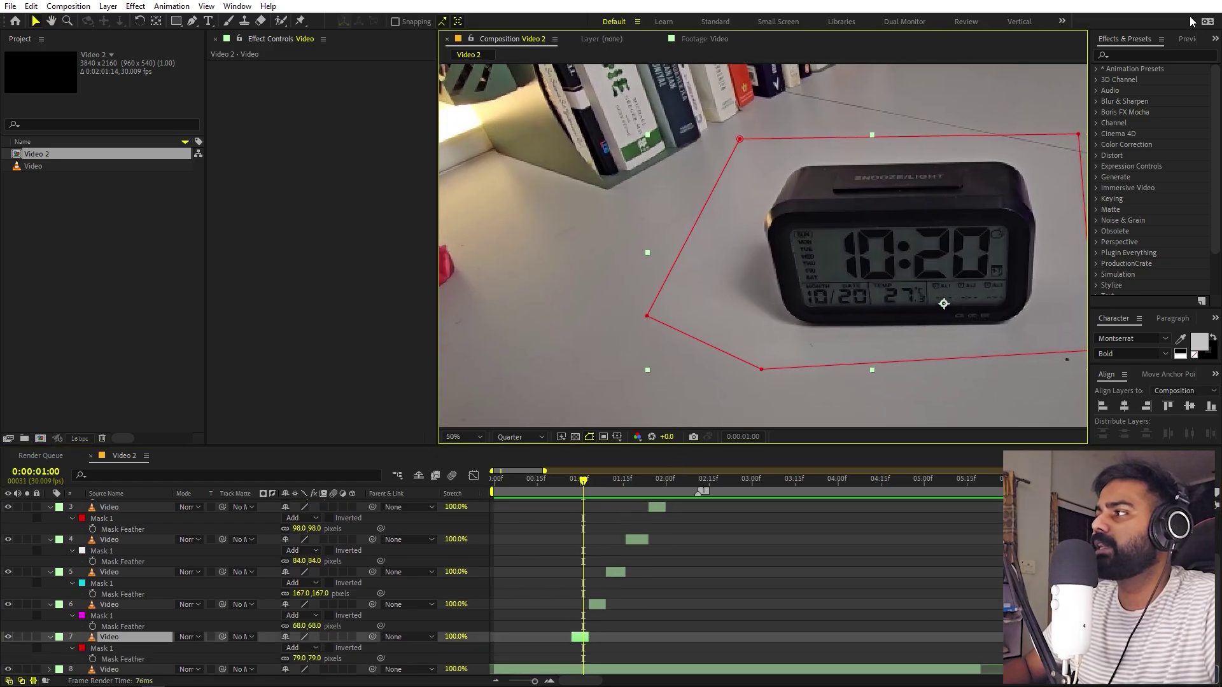
# - Apply the Brightness & Contrast effect to the alarm clock segment on layer 7 and lower its Brightness to -12
pyautogui.click(1176, 53)
pyautogui.write('br')
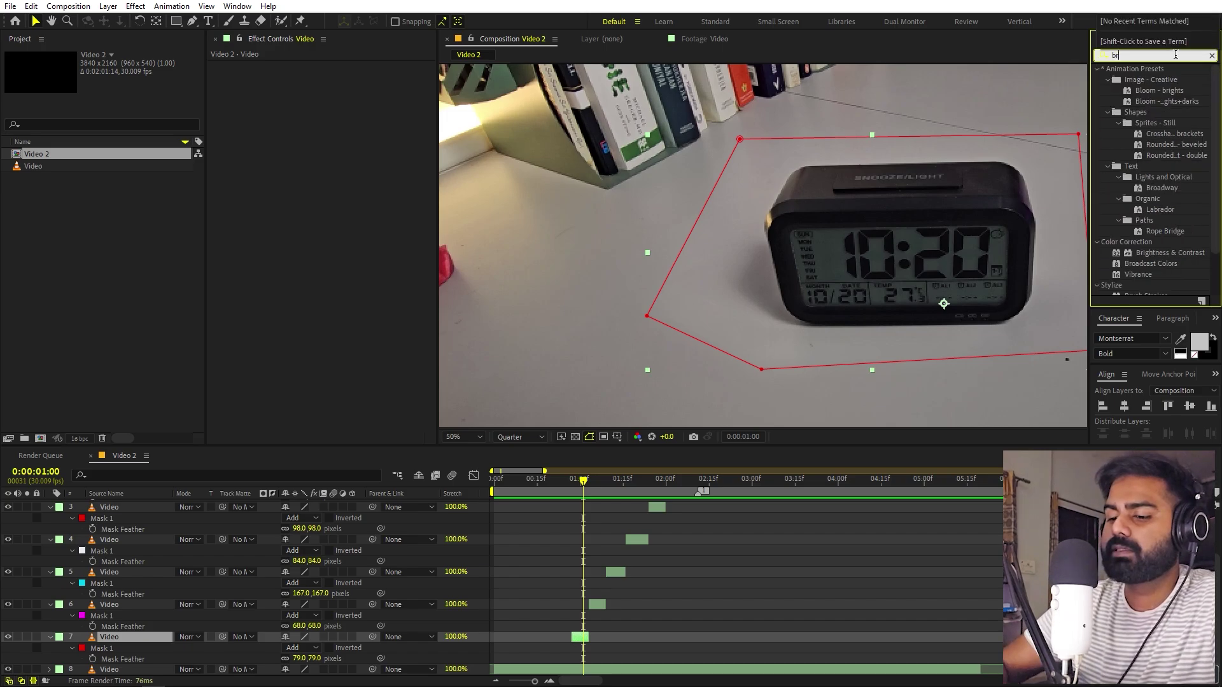
pyautogui.write('ight')
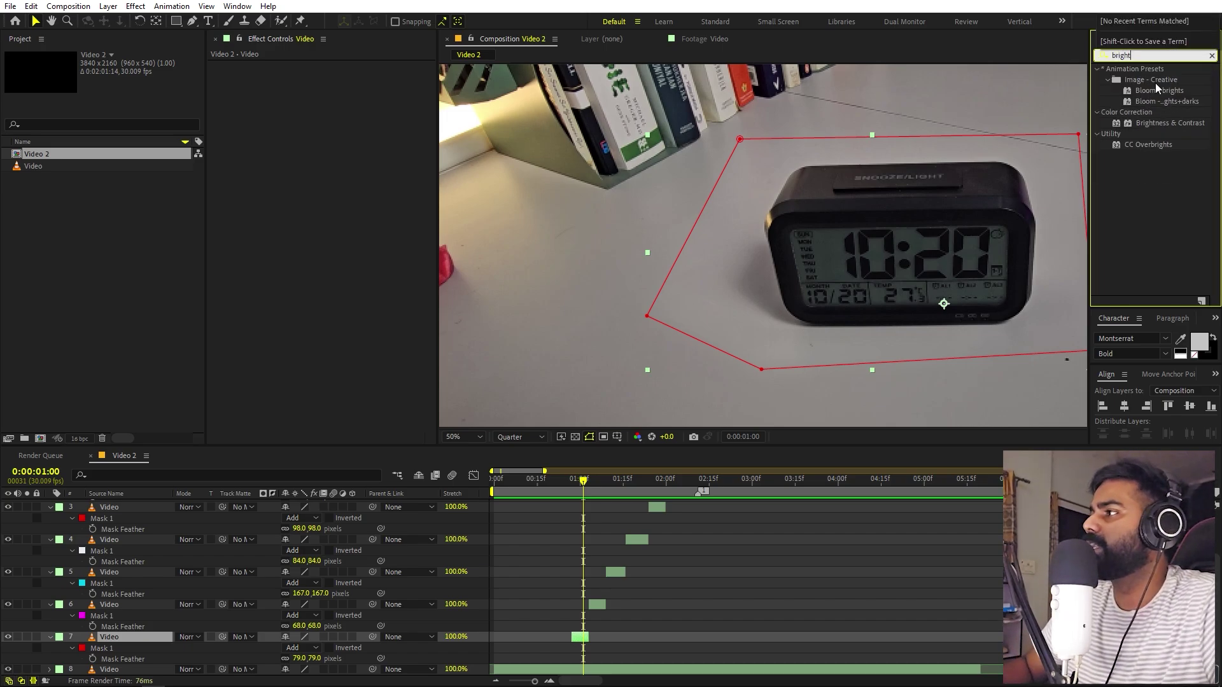
pyautogui.moveTo(1151, 126); pyautogui.dragTo(574, 636)
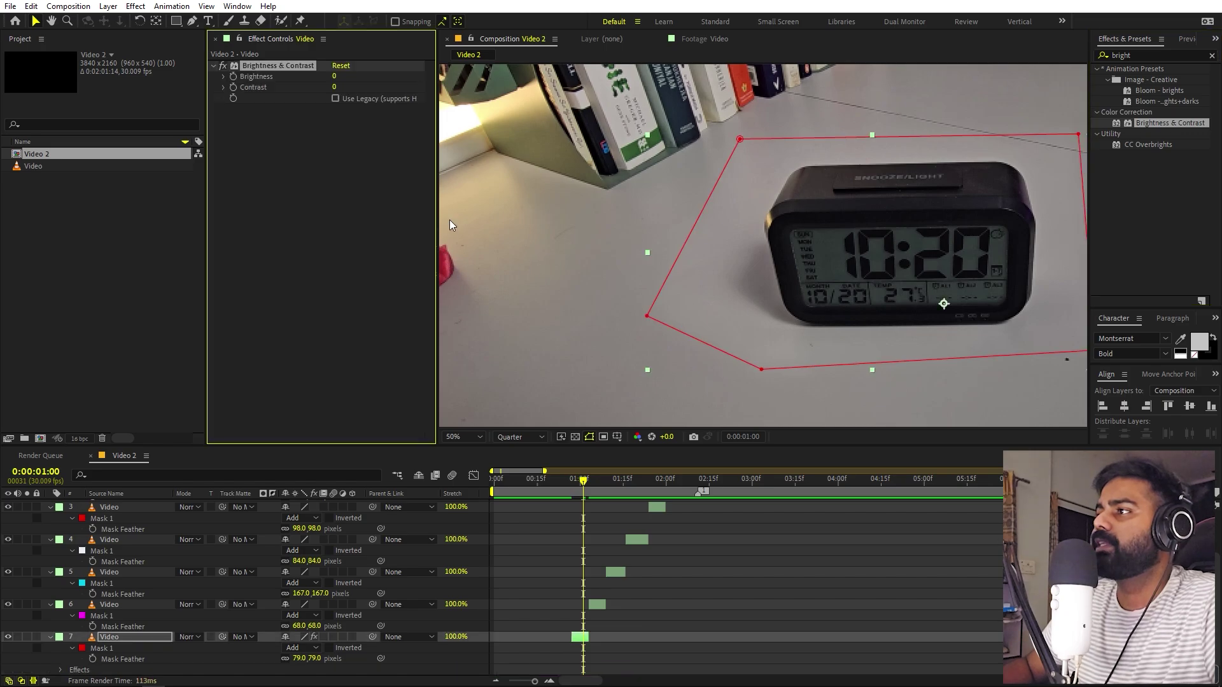
pyautogui.click(635, 212)
pyautogui.click(581, 639)
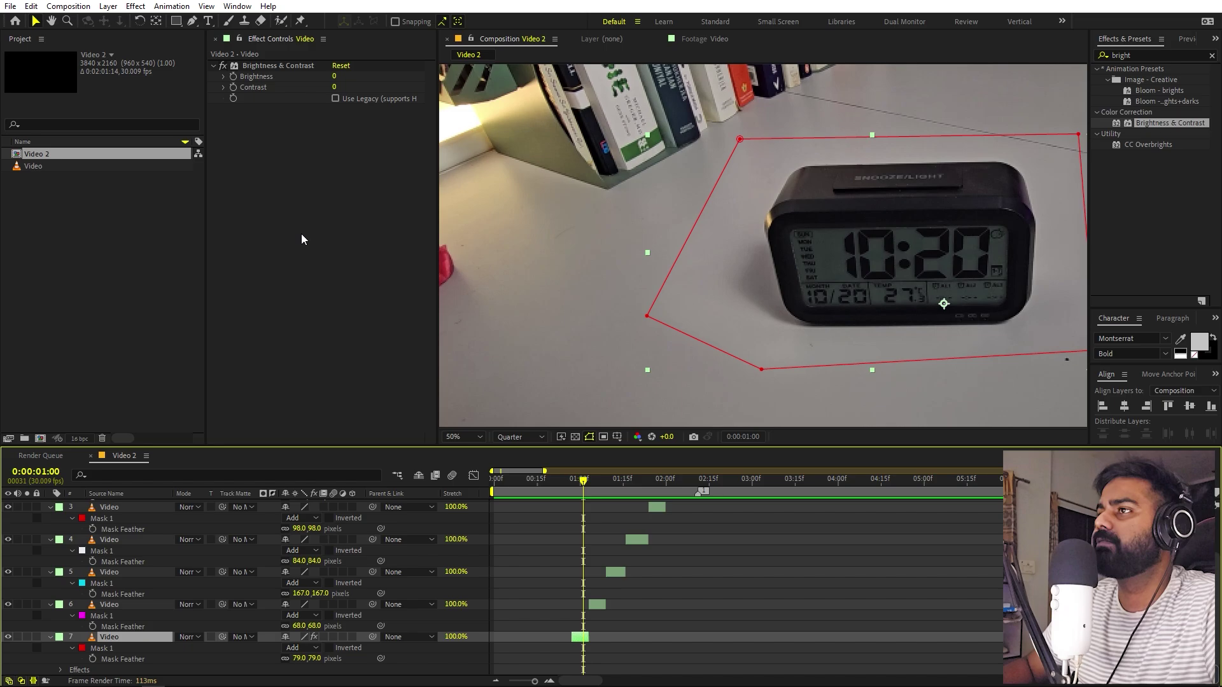
pyautogui.moveTo(335, 79); pyautogui.dragTo(324, 77)
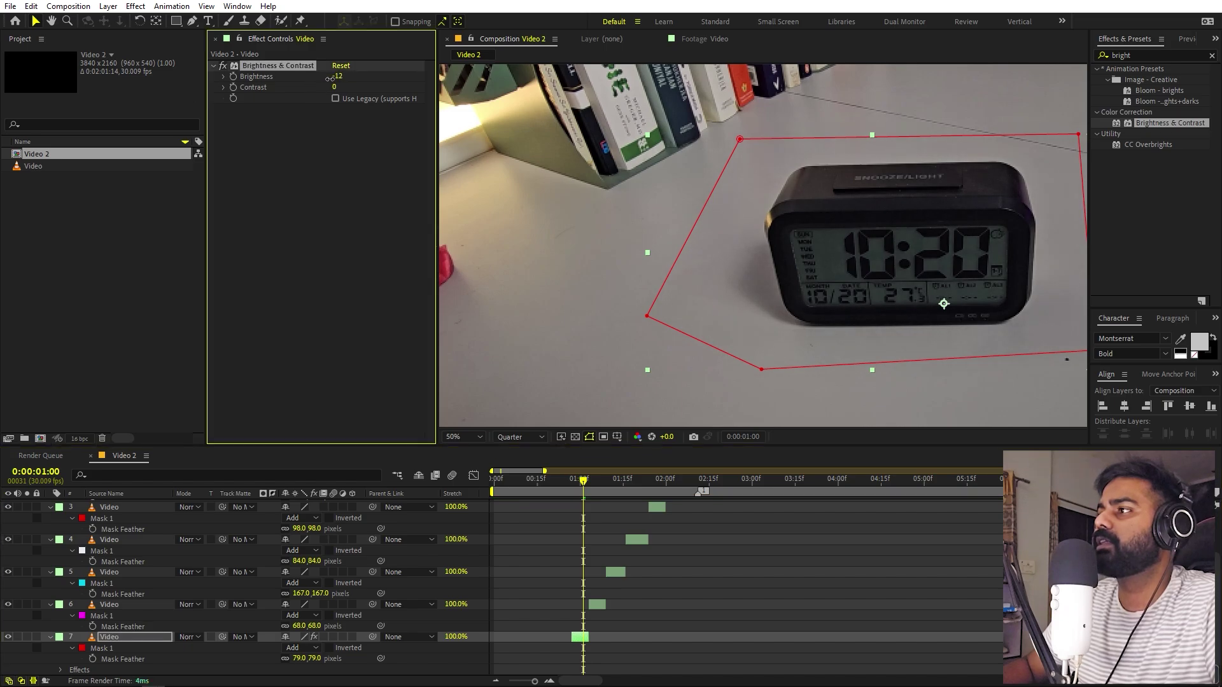
# - Reset the alarm clock segment's Brightness to 0 and show only the Red channel in the composition view
pyautogui.click(821, 593)
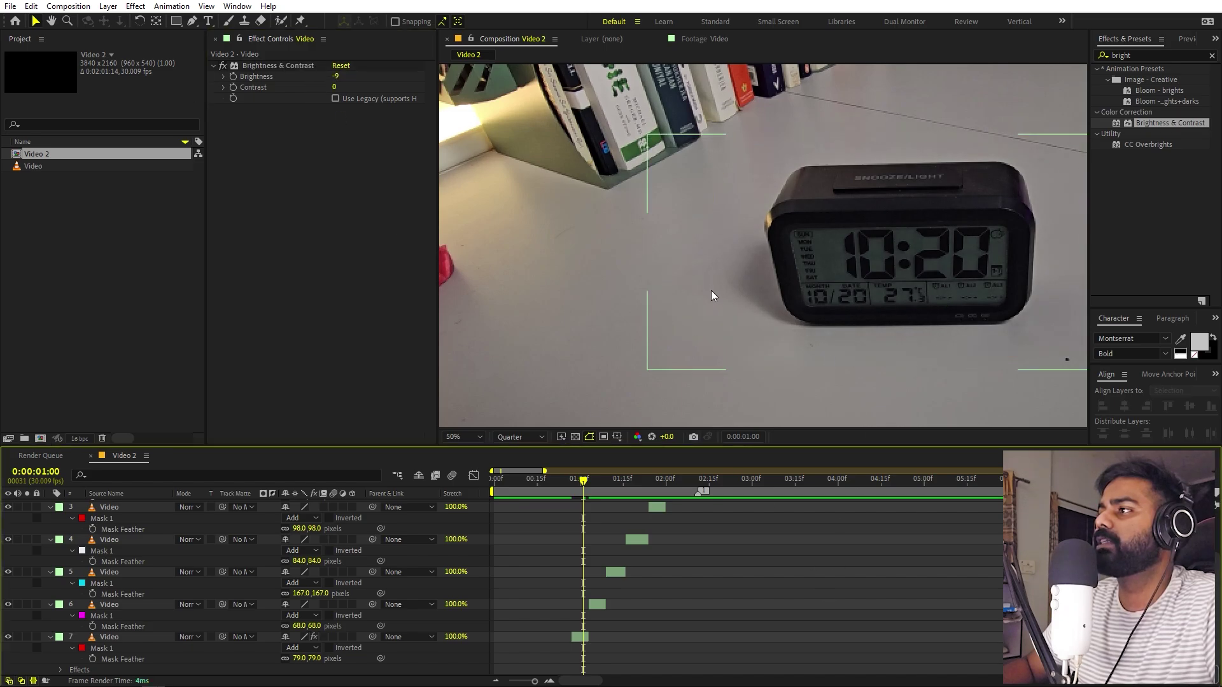
pyautogui.click(660, 287)
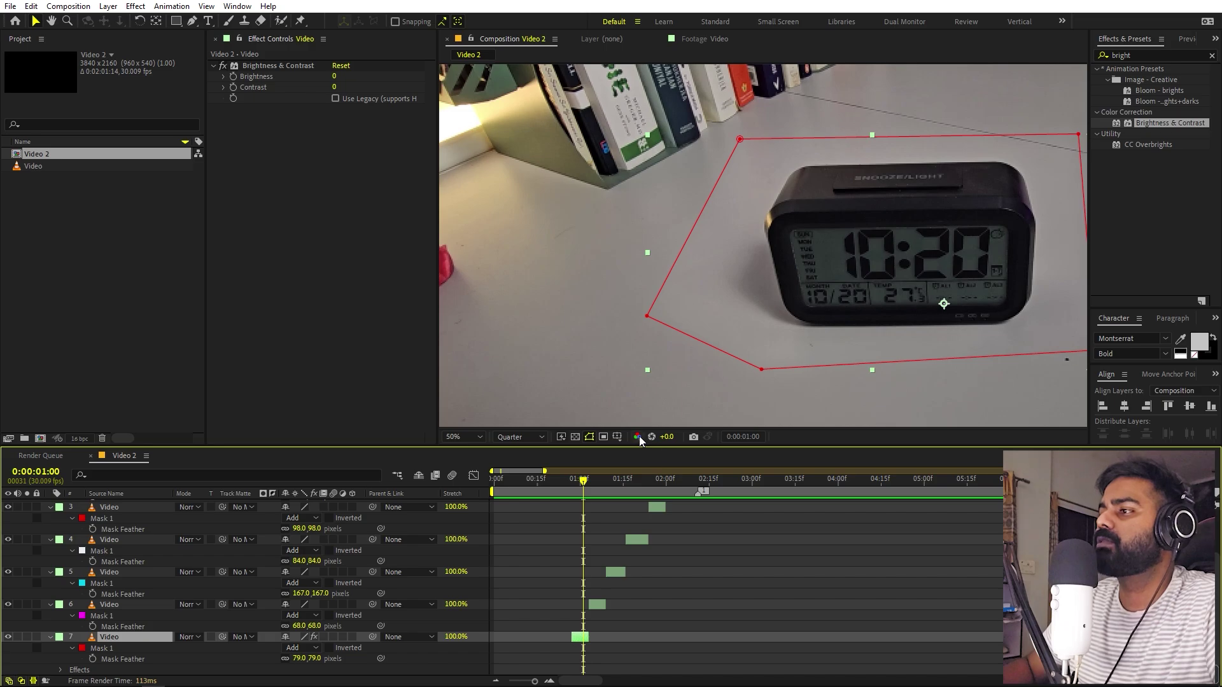
pyautogui.click(638, 438)
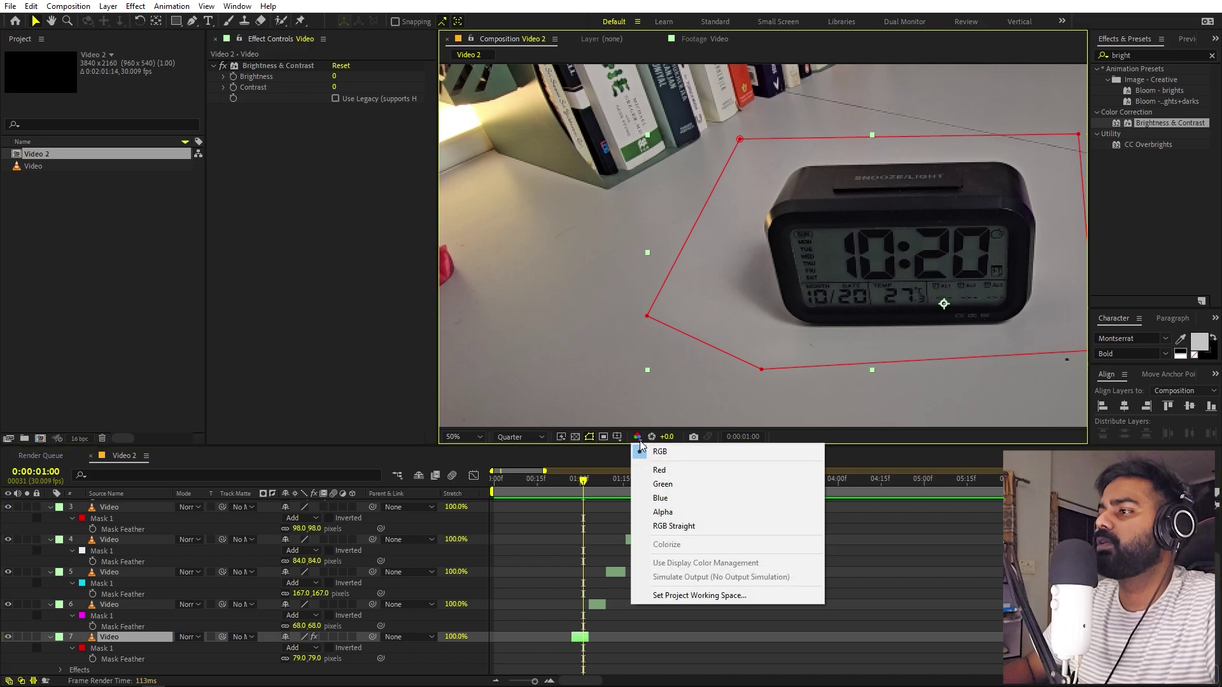
pyautogui.click(660, 471)
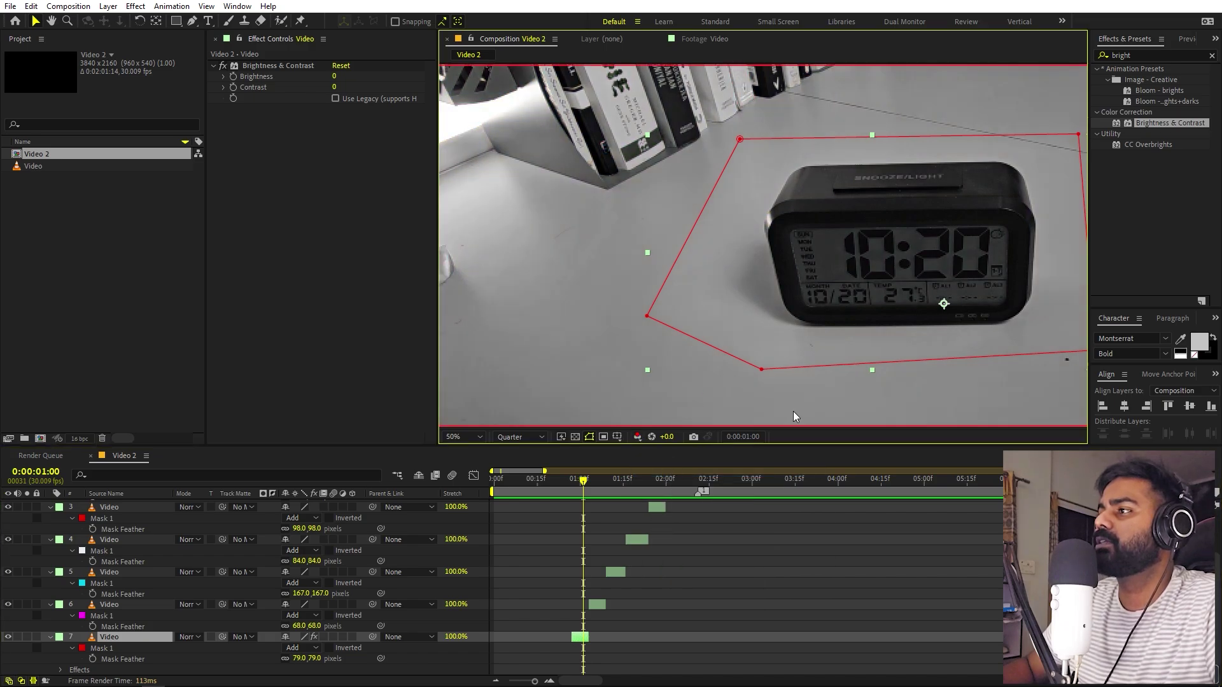
# - Match the alarm clock segment to the desk in the Red channel by setting its Brightness to -12, and restore the RGB view
pyautogui.click(856, 471)
pyautogui.scroll(1, 857, 468)
pyautogui.scroll(-3, 779, 322)
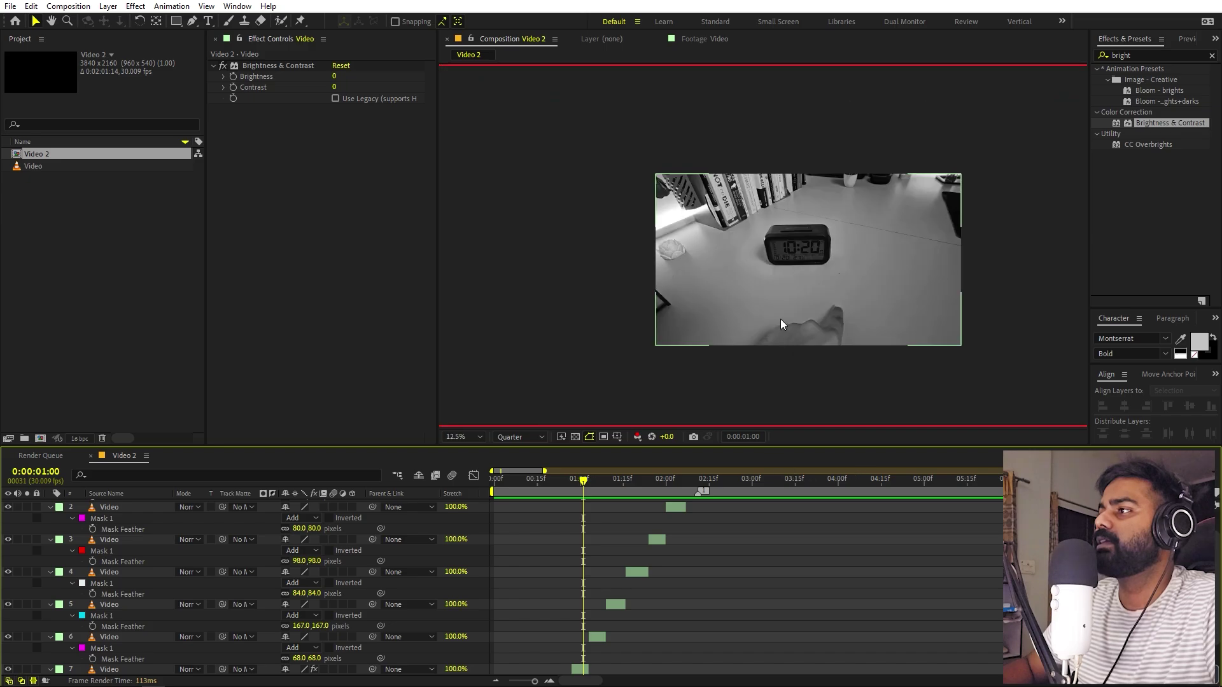
pyautogui.scroll(1, 801, 300)
pyautogui.scroll(-1, 801, 300)
pyautogui.press('space')
pyautogui.moveTo(829, 275); pyautogui.dragTo(776, 298)
pyautogui.scroll(1, 805, 298)
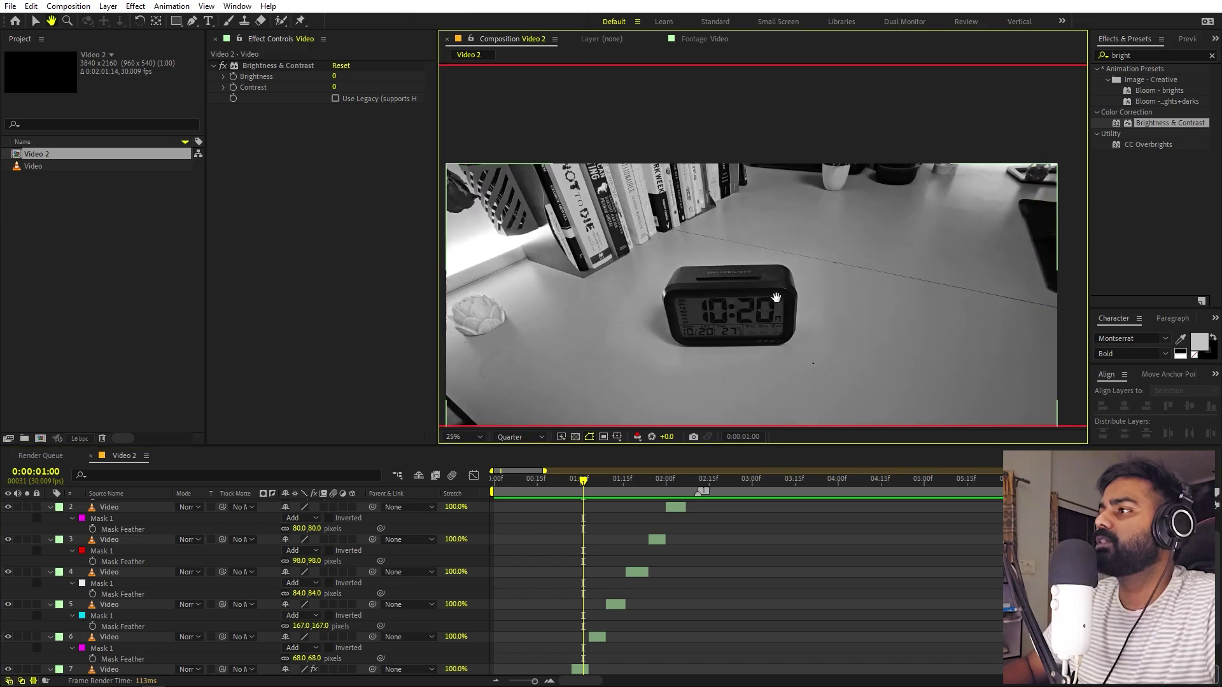
pyautogui.press('v')
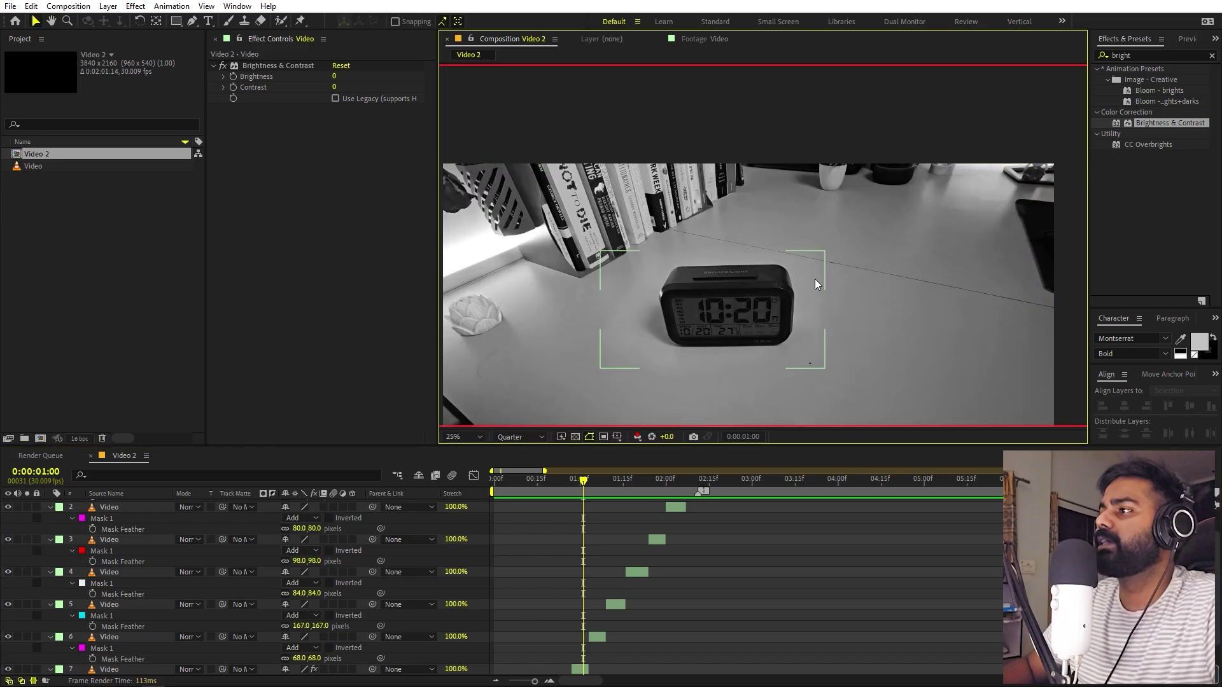
pyautogui.scroll(1, 833, 275)
pyautogui.scroll(-1, 822, 299)
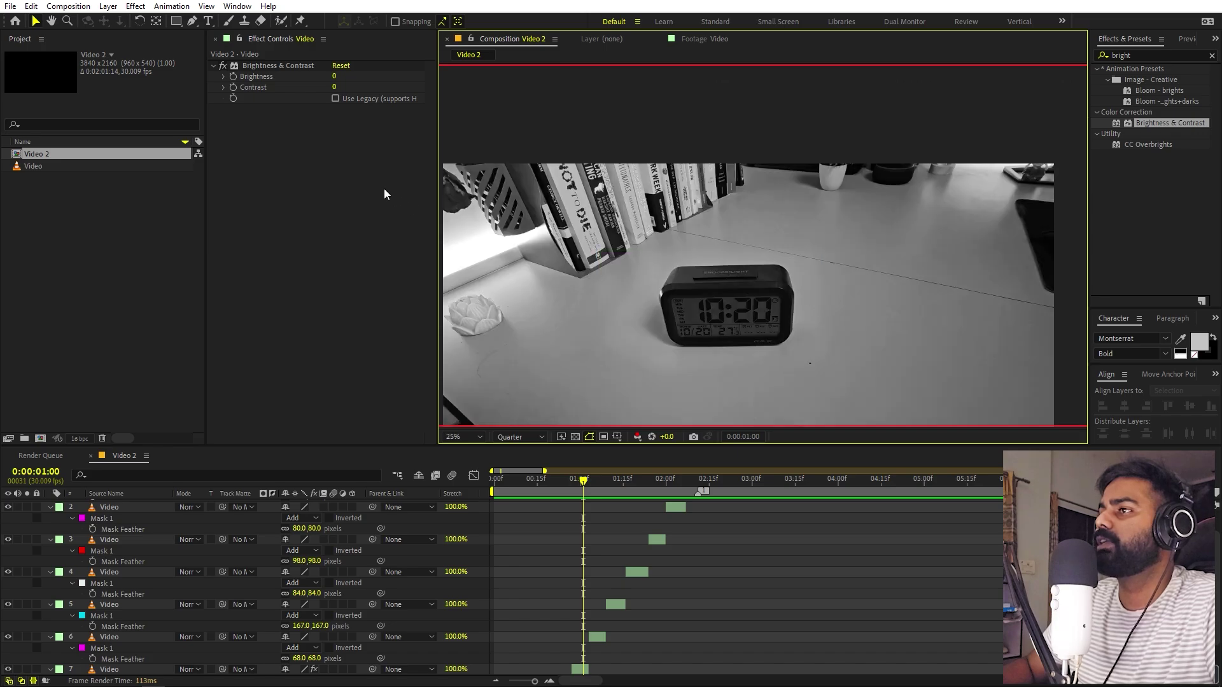
pyautogui.moveTo(332, 75); pyautogui.dragTo(324, 75)
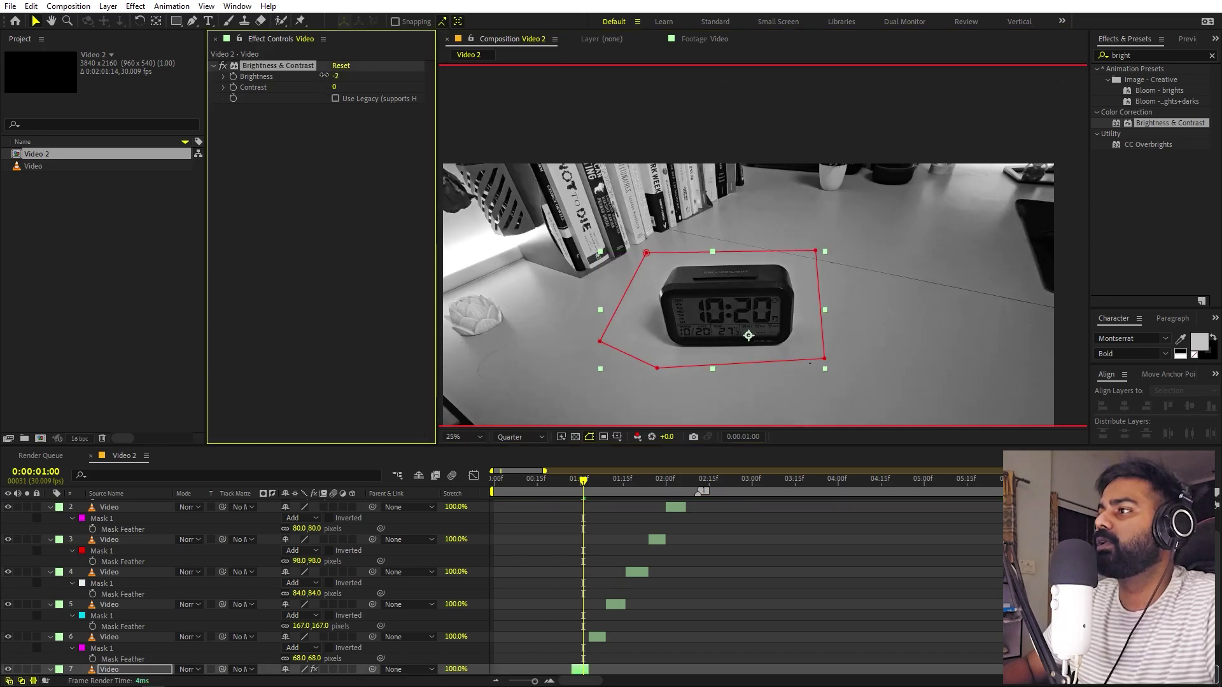
pyautogui.click(842, 578)
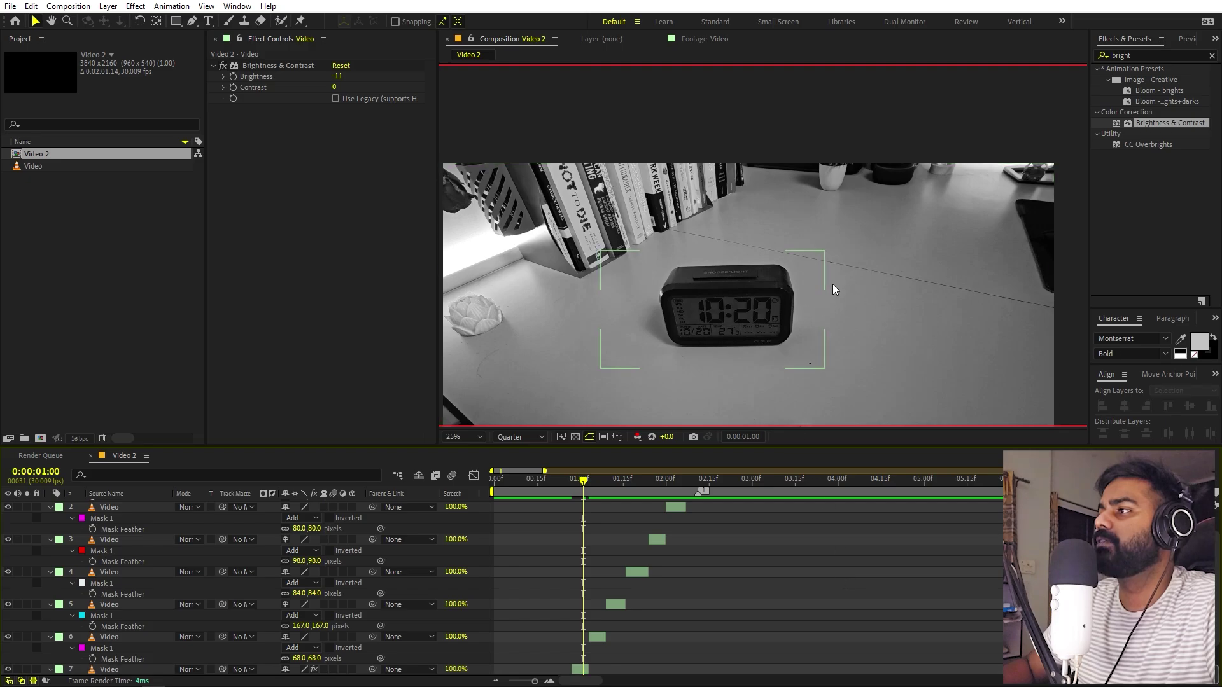
pyautogui.moveTo(331, 80); pyautogui.dragTo(328, 80)
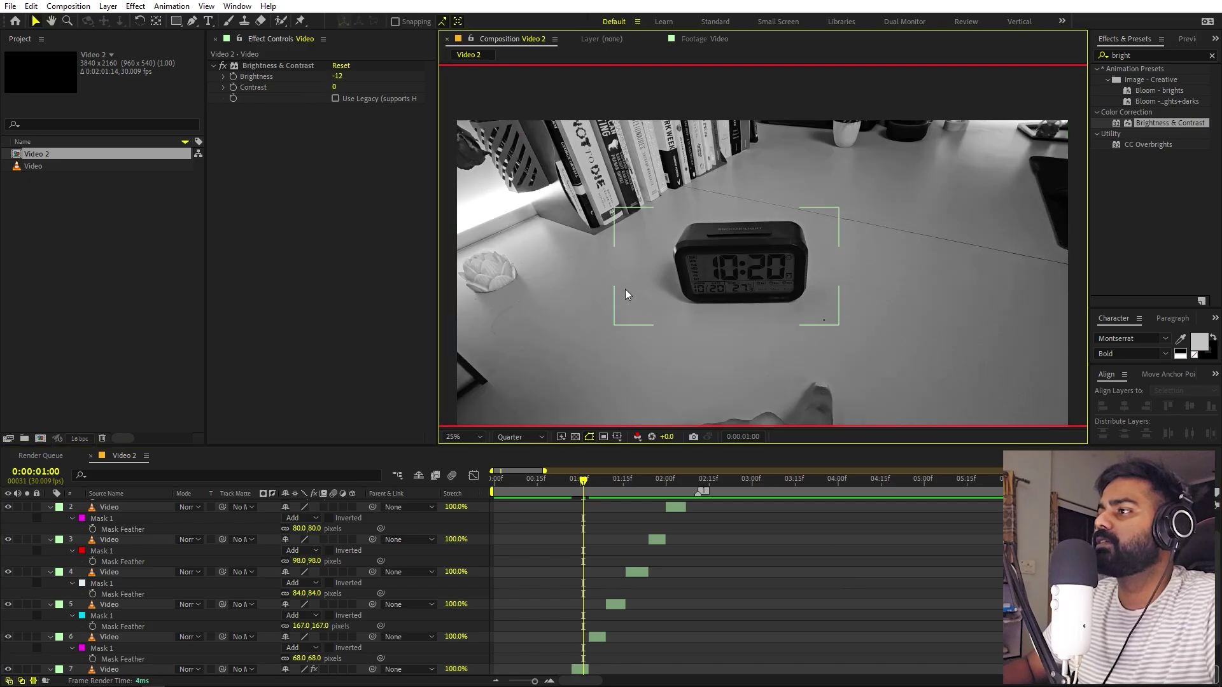
pyautogui.click(637, 437)
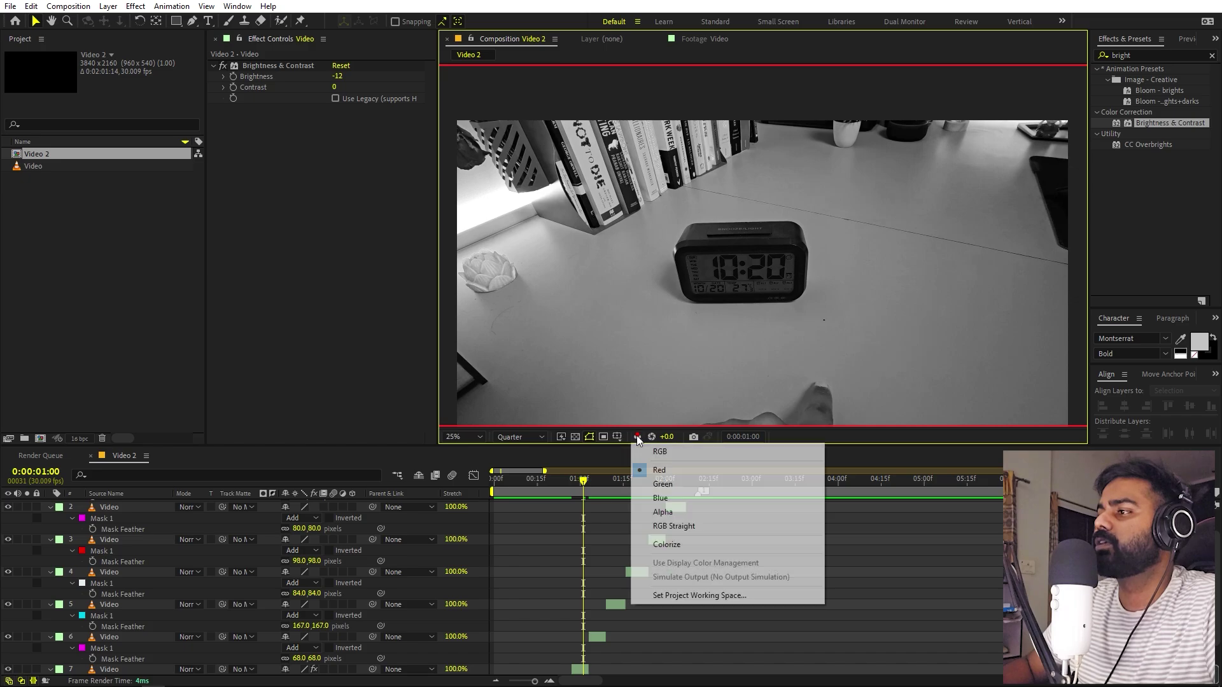
pyautogui.click(651, 454)
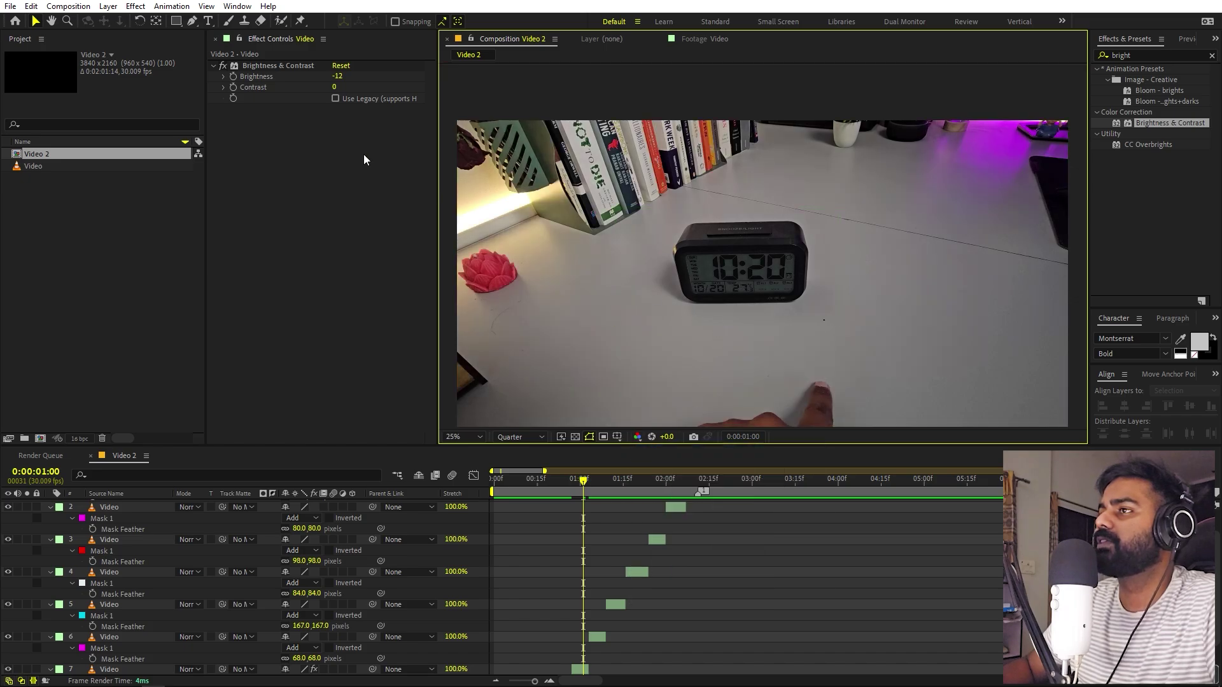
# - Copy the alarm clock's Brightness & Contrast effect onto the computer mouse segment on layer 6
pyautogui.click(261, 66)
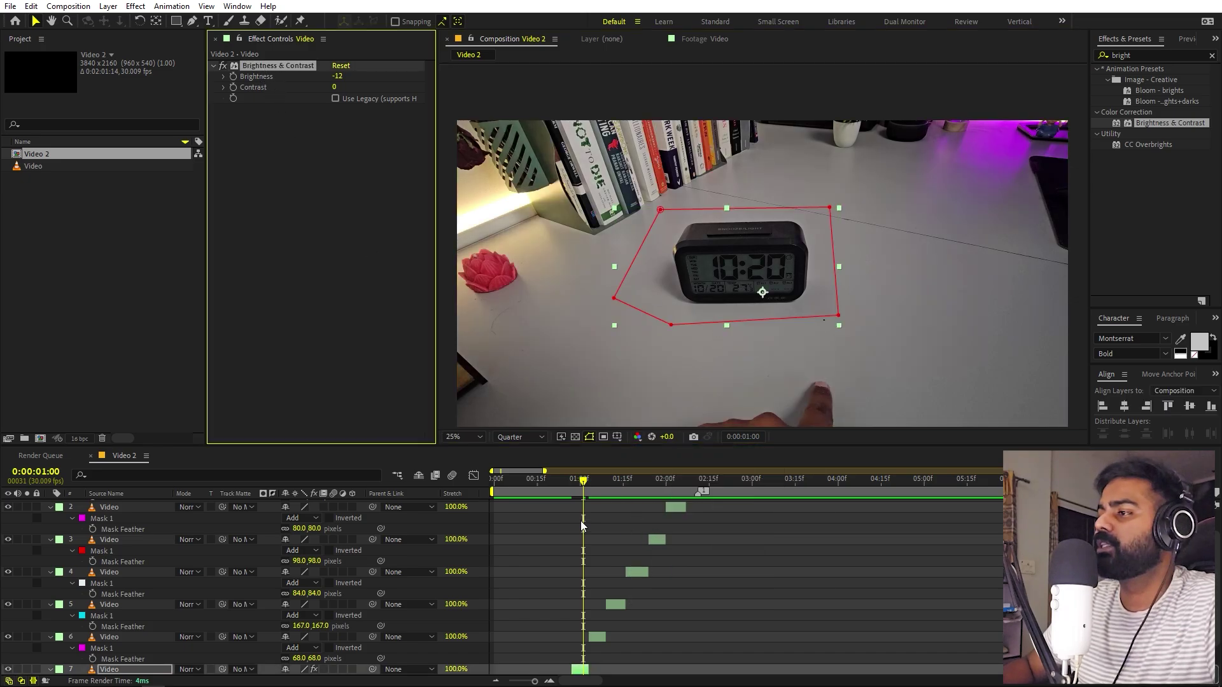
pyautogui.moveTo(586, 487); pyautogui.dragTo(592, 487)
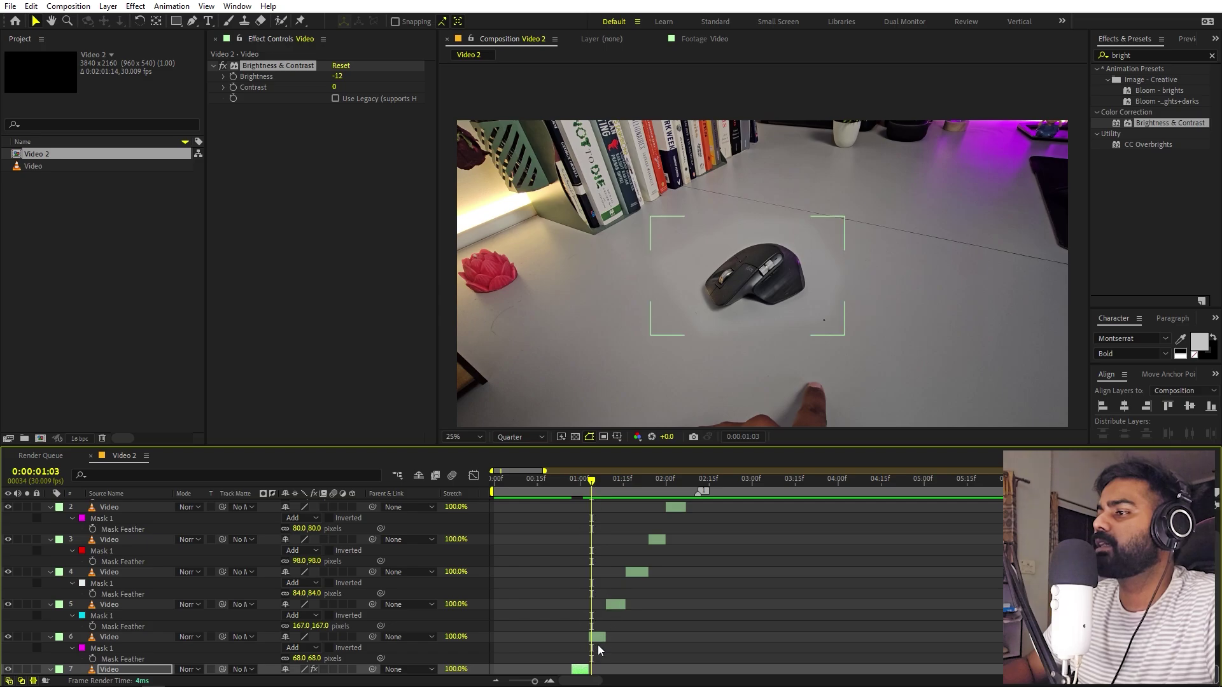
pyautogui.click(600, 640)
pyautogui.hotkey('ctrl', 'v')
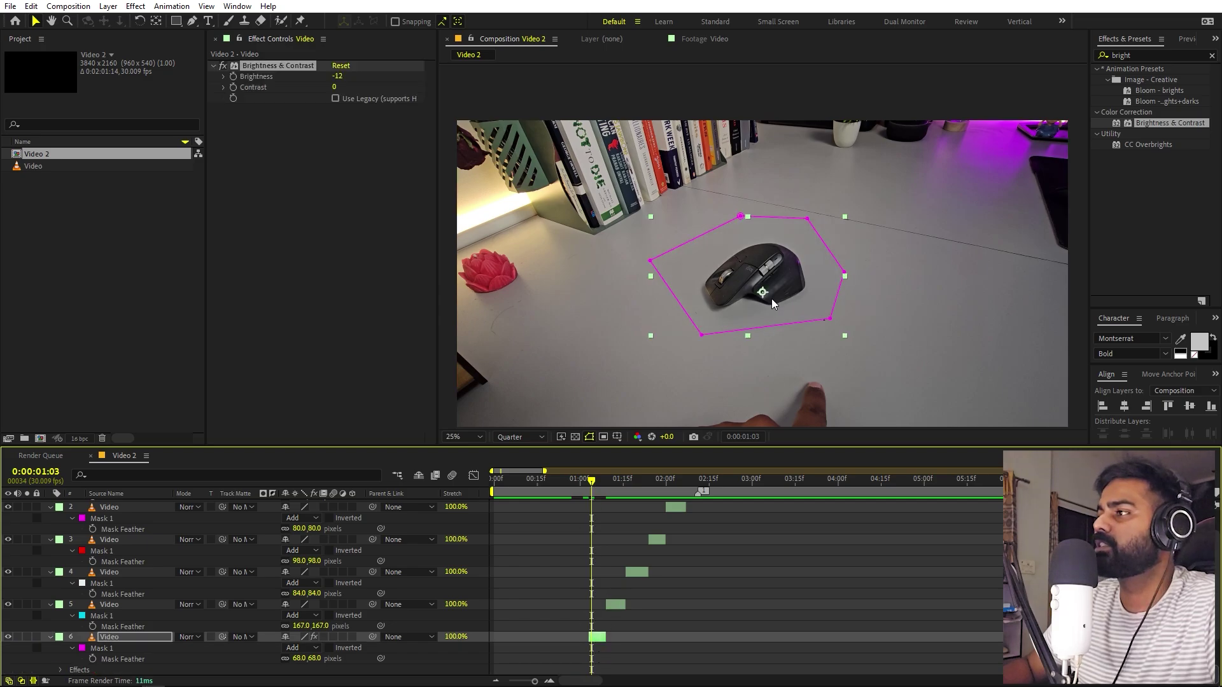
pyautogui.click(812, 560)
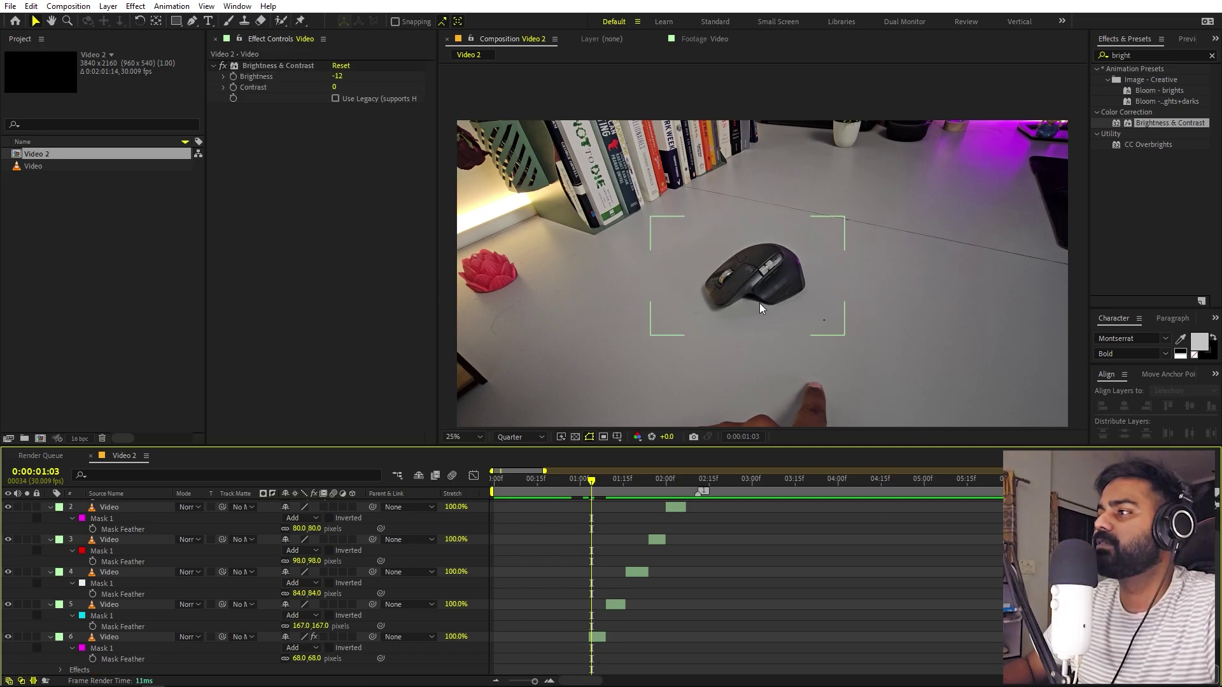
# - Paste the Brightness & Contrast effect onto the toy car segment on layer 3 and the marker segment on layer 2
pyautogui.moveTo(592, 487); pyautogui.dragTo(653, 491)
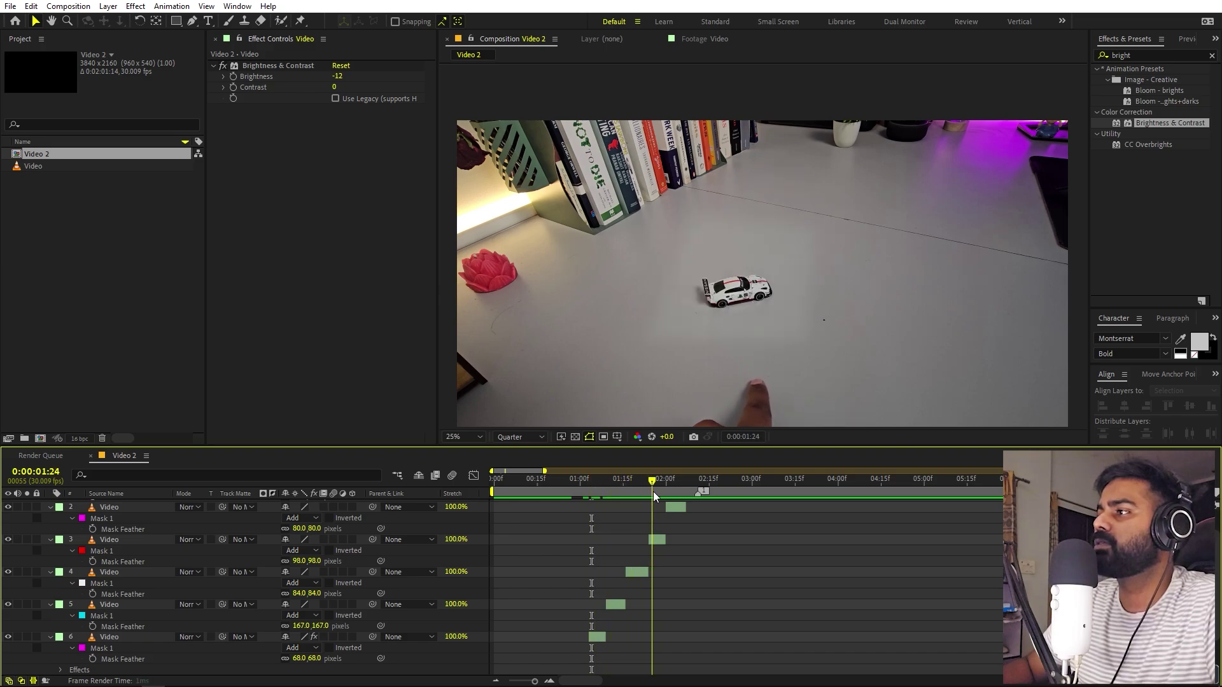
pyautogui.click(658, 539)
pyautogui.hotkey('ctrl', 'v')
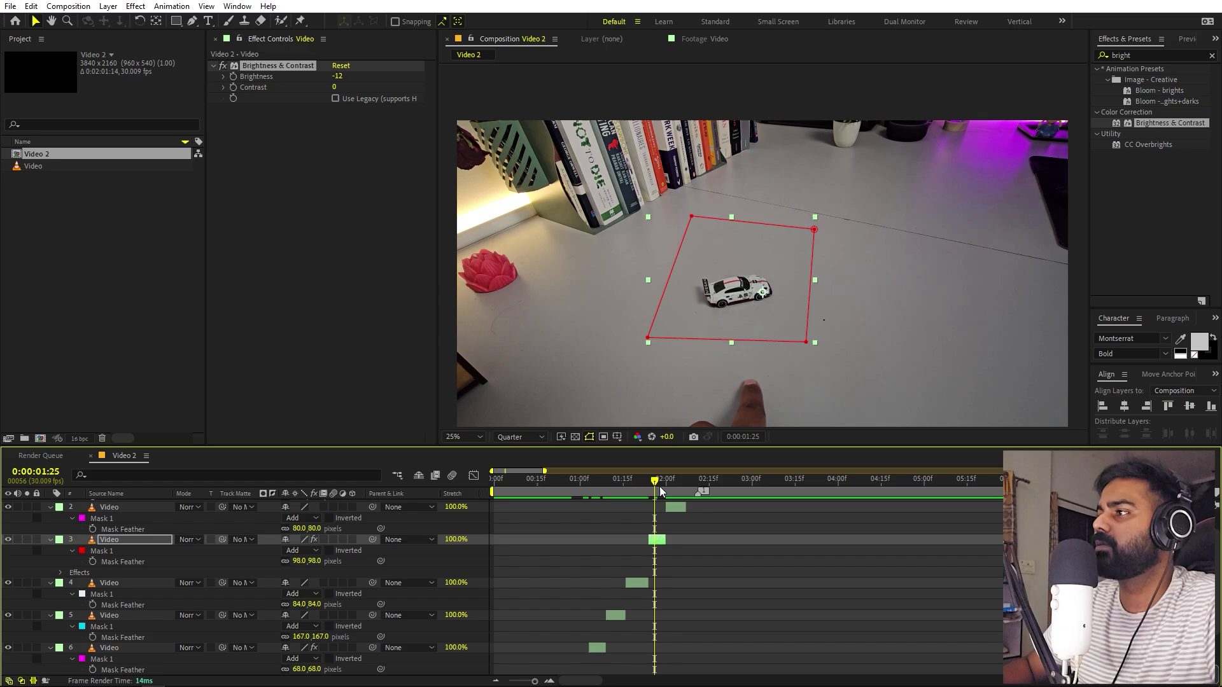
pyautogui.moveTo(668, 484); pyautogui.dragTo(677, 485)
pyautogui.click(674, 507)
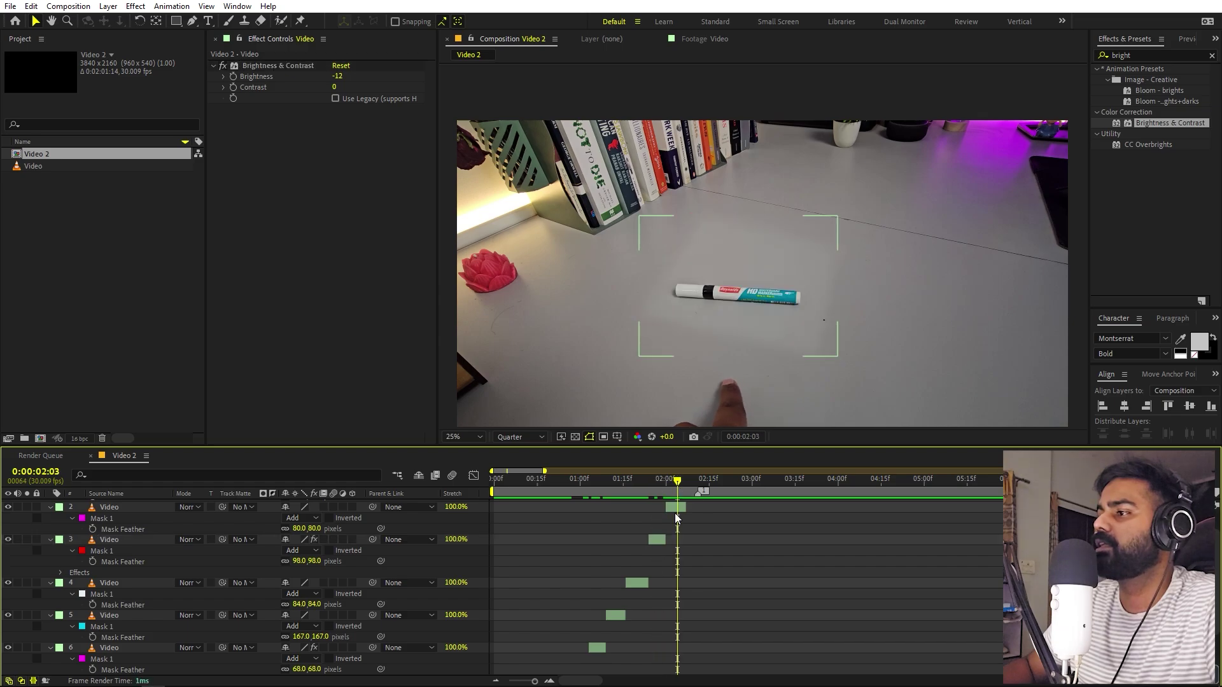
pyautogui.hotkey('ctrl', 'v')
# - Paste the Brightness & Contrast effect onto the smartwatch segment on layer 1
pyautogui.scroll(2, 720, 529)
pyautogui.moveTo(680, 483); pyautogui.dragTo(703, 484)
pyautogui.click(730, 504)
pyautogui.hotkey('ctrl', 'v')
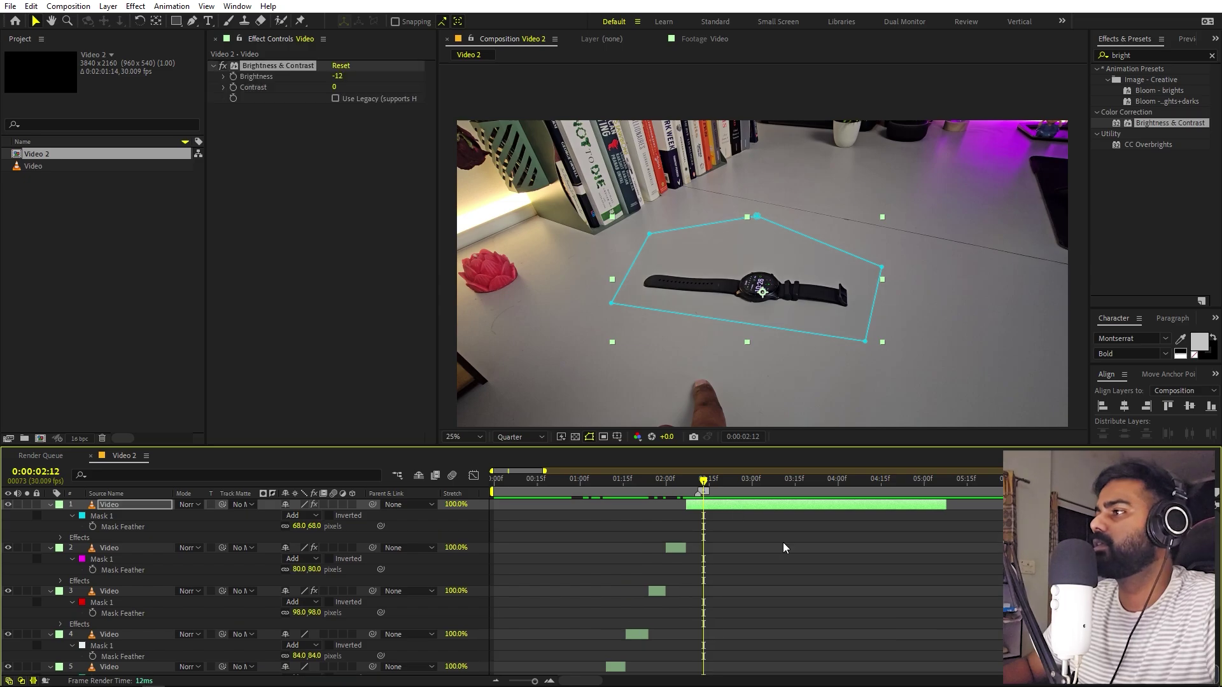
# - Collapse the expanded mask and effect properties of all layers in the timeline
pyautogui.click(783, 542)
pyautogui.press('space')
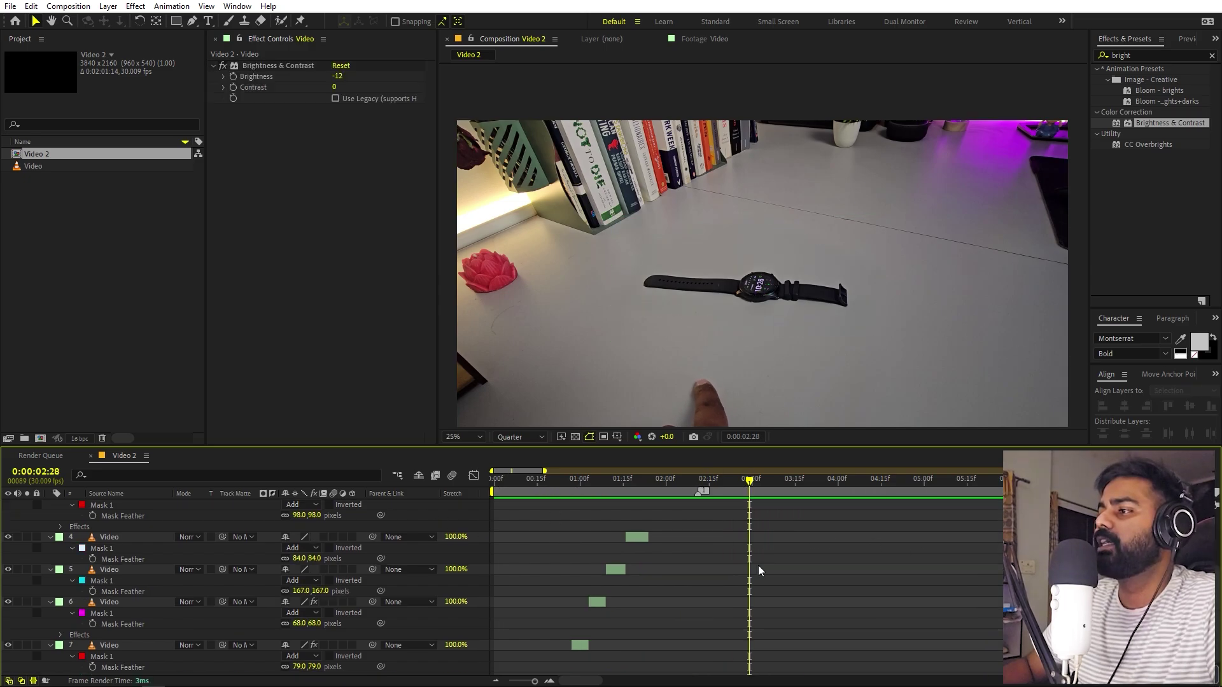
pyautogui.scroll(3, 758, 565)
pyautogui.hotkey('ctrl', 'a')
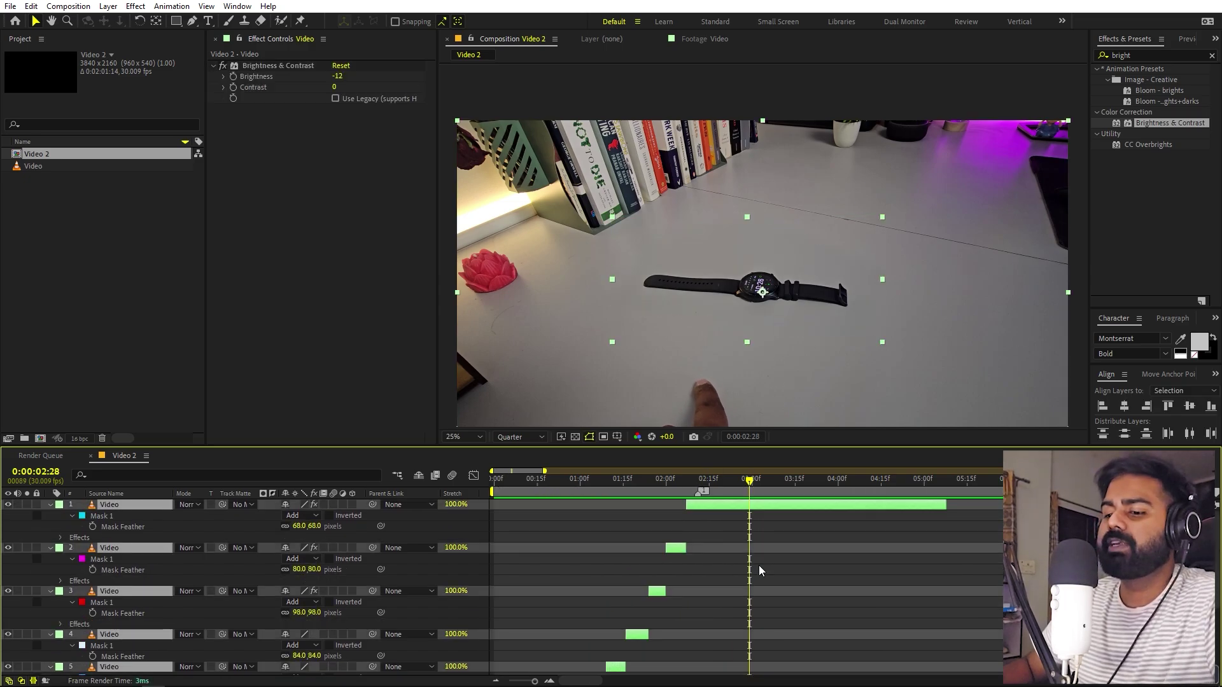
pyautogui.press('u')
pyautogui.press('u')
pyautogui.click(759, 566)
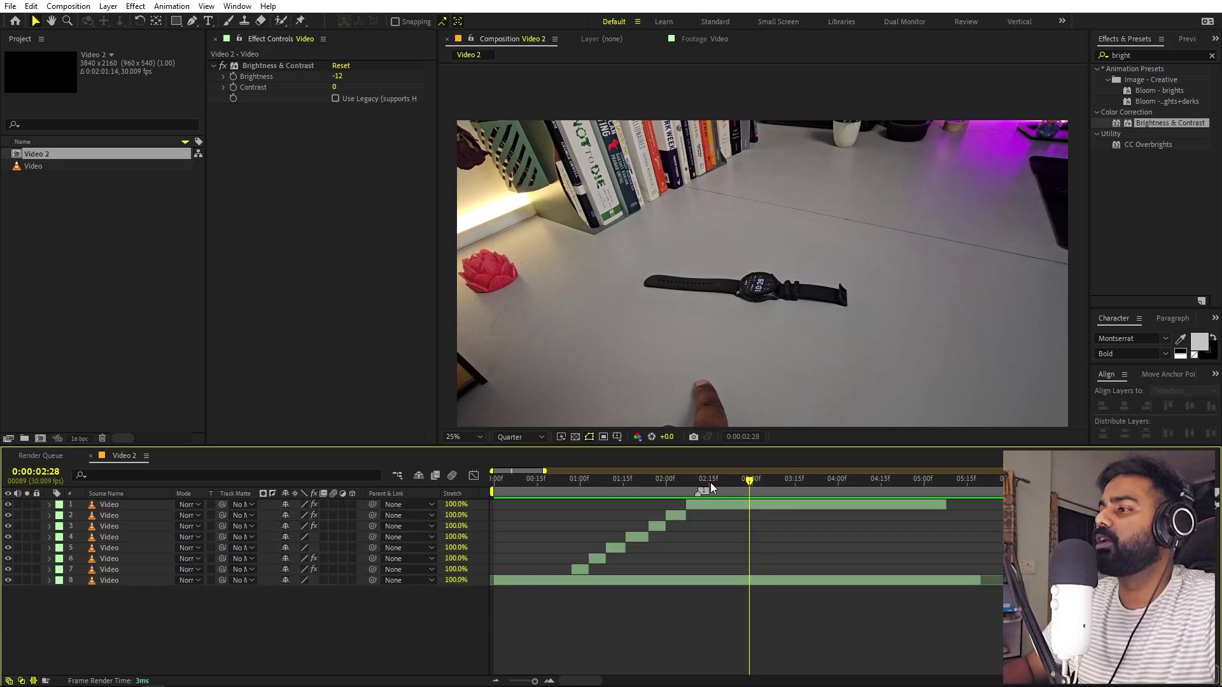
# - Duplicate the object segments on layers 2 to 7 and move the copies to start at about 0:00:03:01
pyautogui.moveTo(711, 484); pyautogui.dragTo(820, 495)
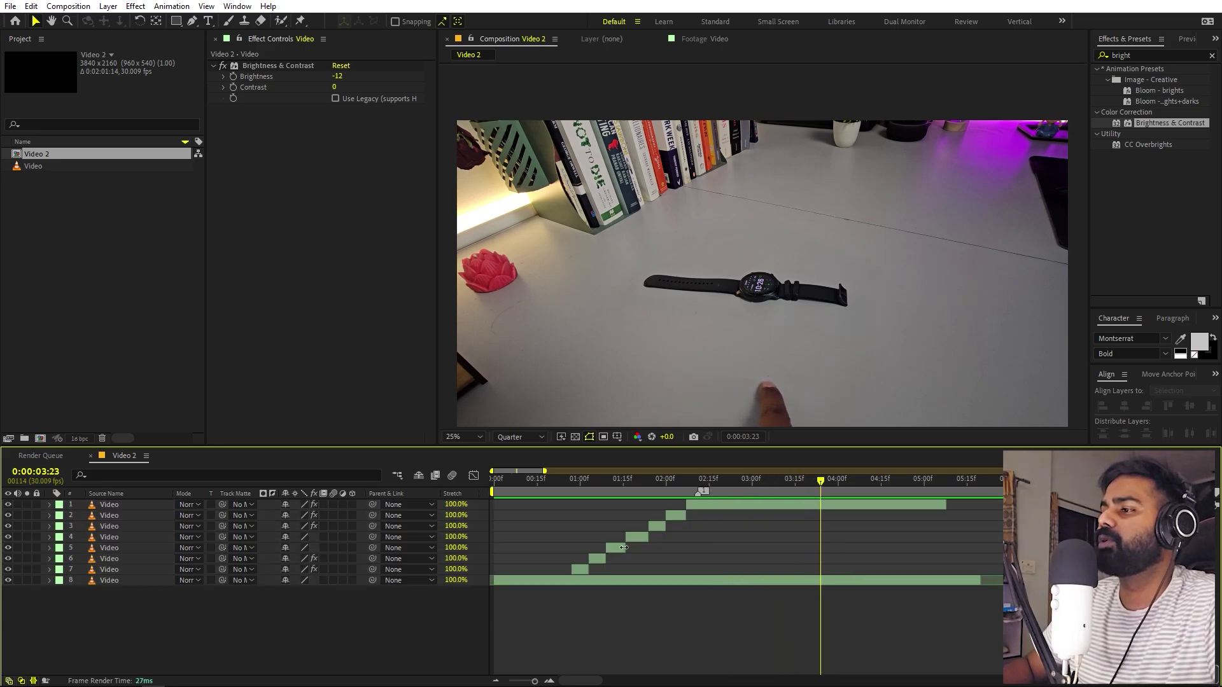
pyautogui.click(575, 571)
pyautogui.keyDown('shift'); pyautogui.click(681, 516); pyautogui.keyUp('shift')
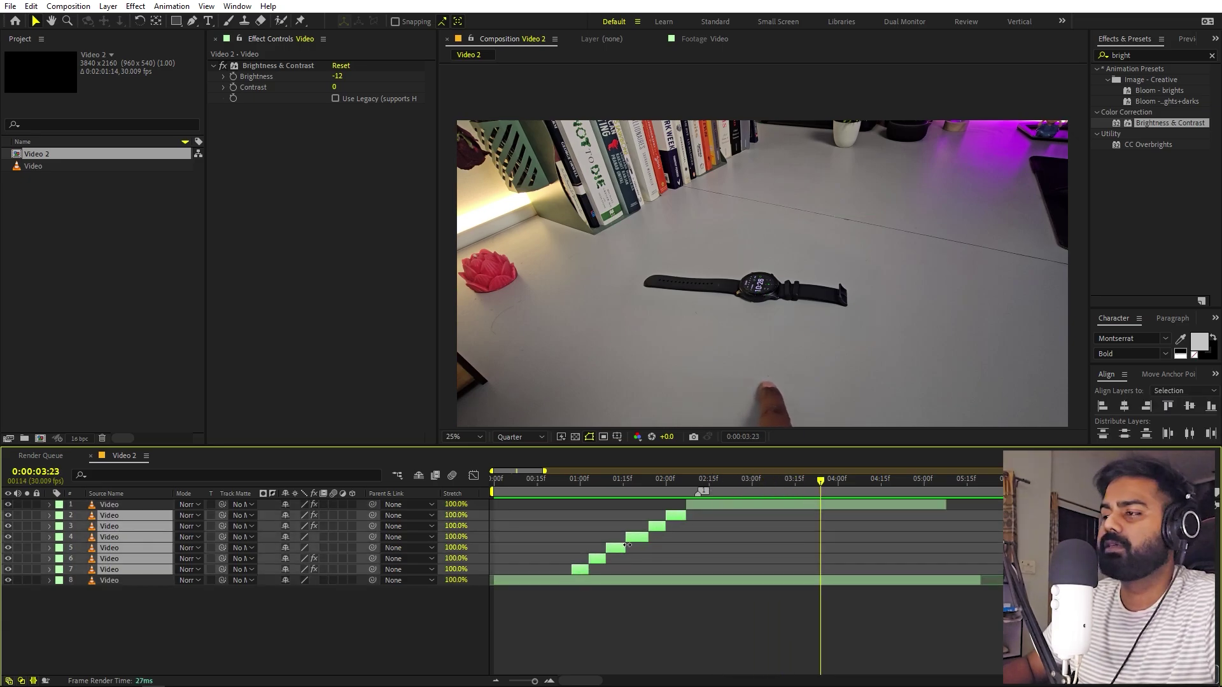
pyautogui.hotkey('ctrl', 'd')
pyautogui.moveTo(667, 520); pyautogui.dragTo(769, 512)
pyautogui.click(687, 480)
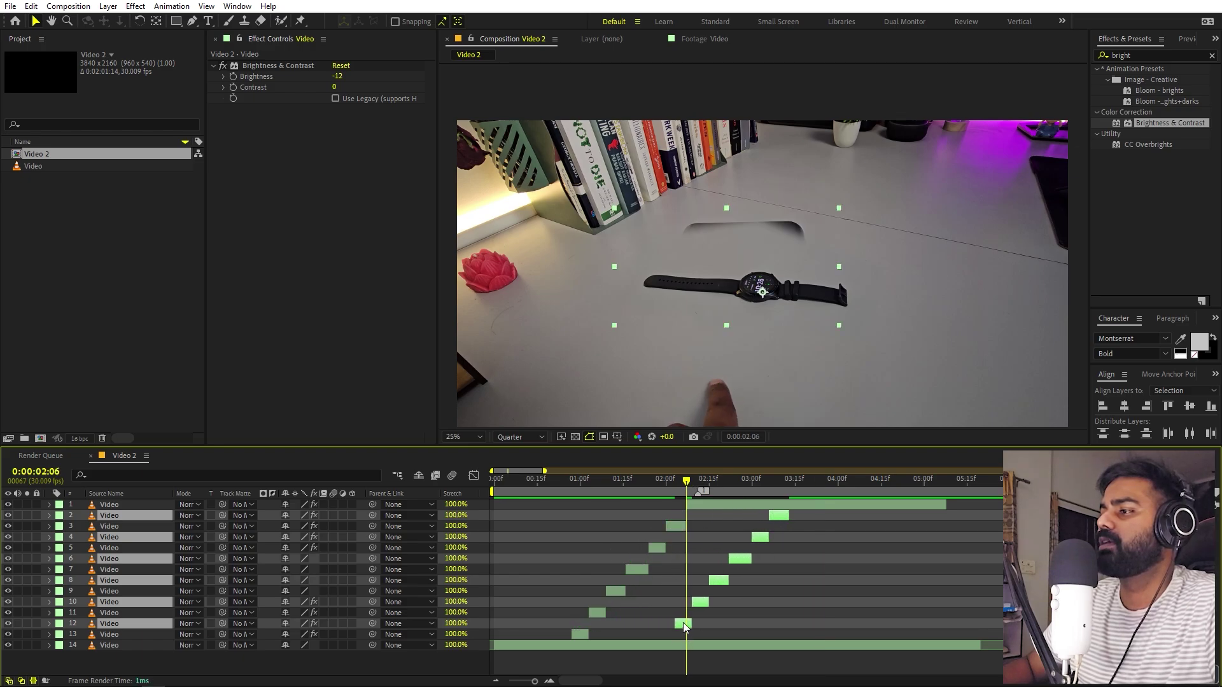
pyautogui.moveTo(683, 624); pyautogui.dragTo(766, 610)
# - Trim the smartwatch segment on layer 1 to end where the alarm clock copy on layer 12 starts at 0:00:03:01, and preview the sequence
pyautogui.click(672, 481)
pyautogui.press('space')
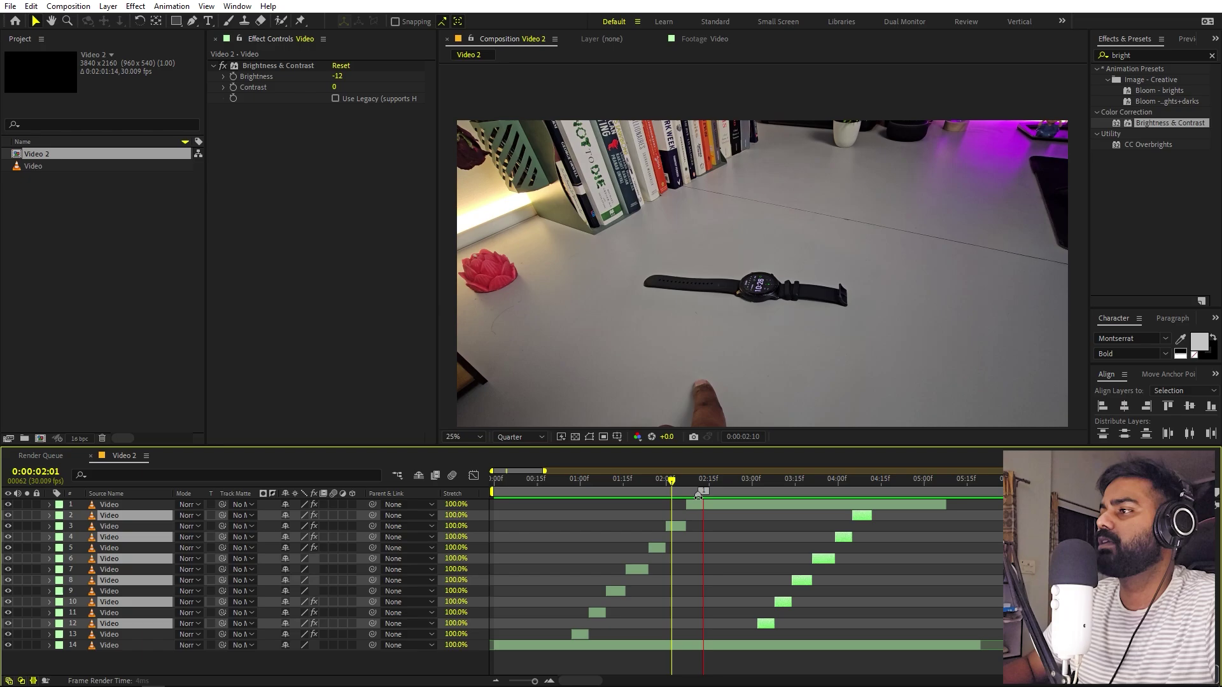
pyautogui.moveTo(754, 481); pyautogui.dragTo(758, 487)
pyautogui.click(851, 504)
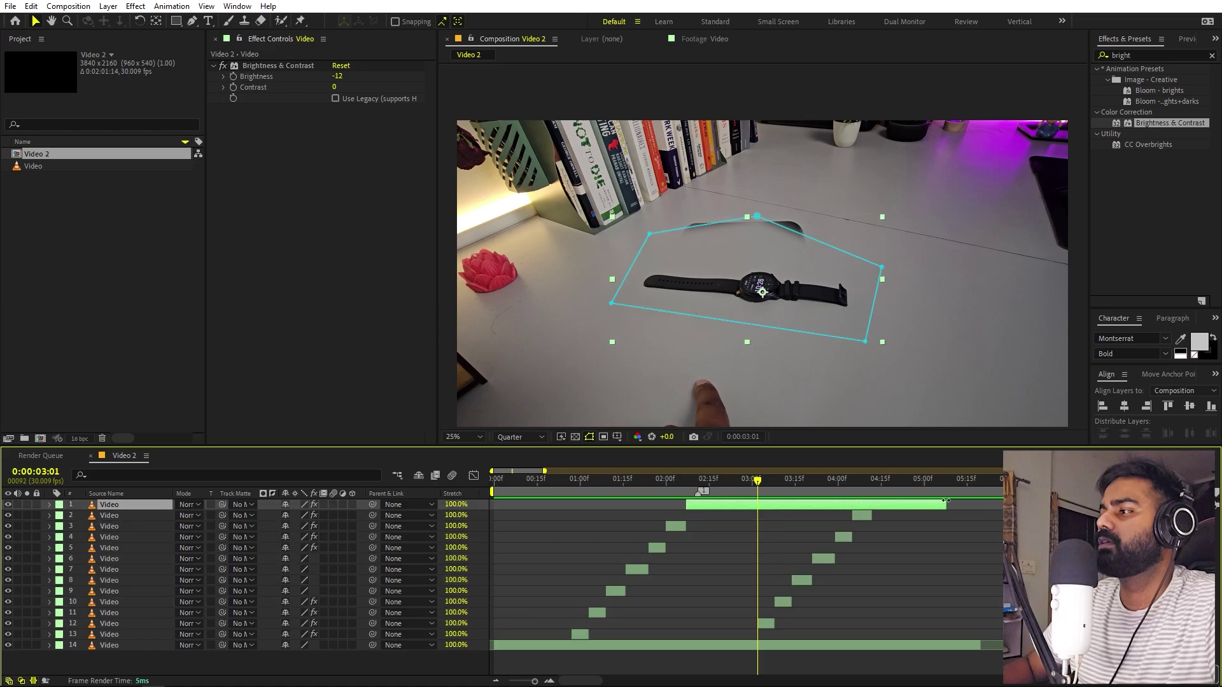
pyautogui.hotkey('alt', ']')
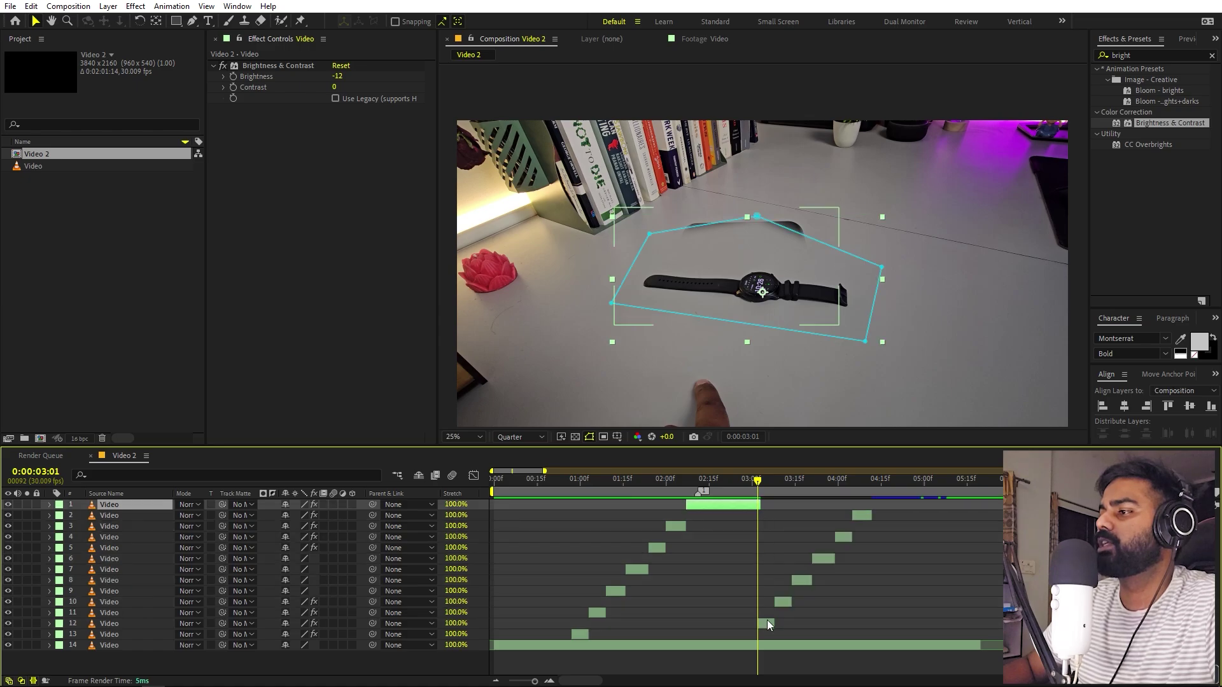
pyautogui.click(769, 623)
pyautogui.press('[')
pyautogui.scroll(2, 772, 625)
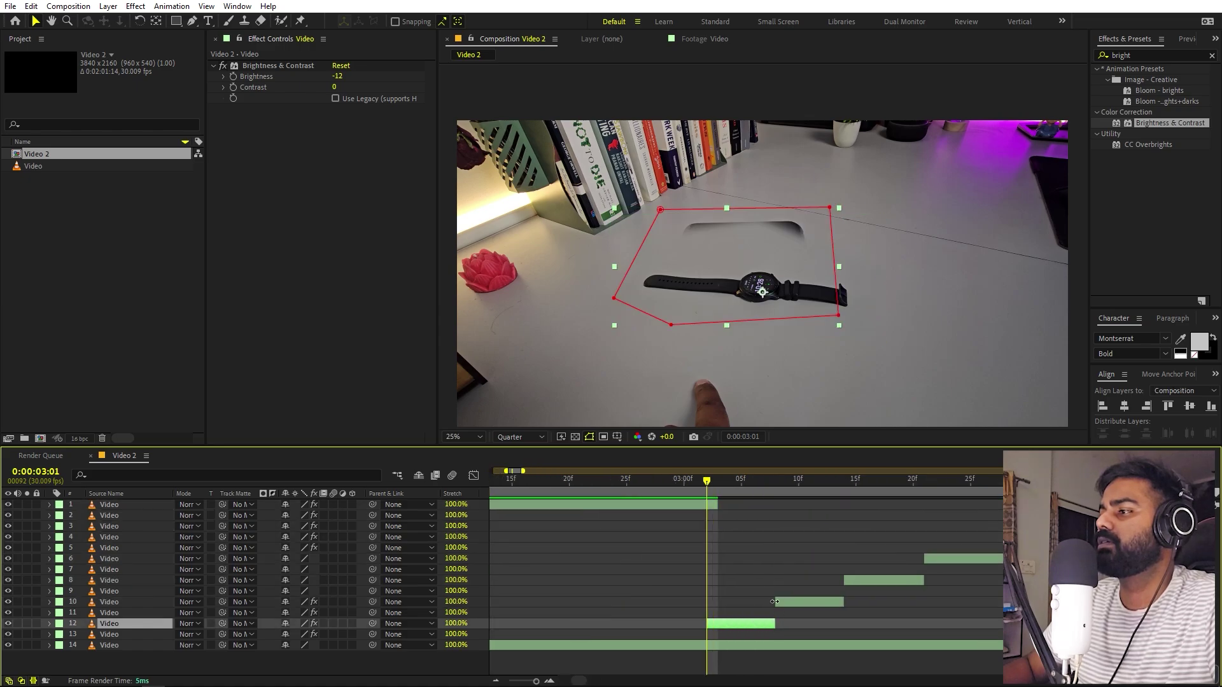
pyautogui.moveTo(718, 507); pyautogui.dragTo(707, 507)
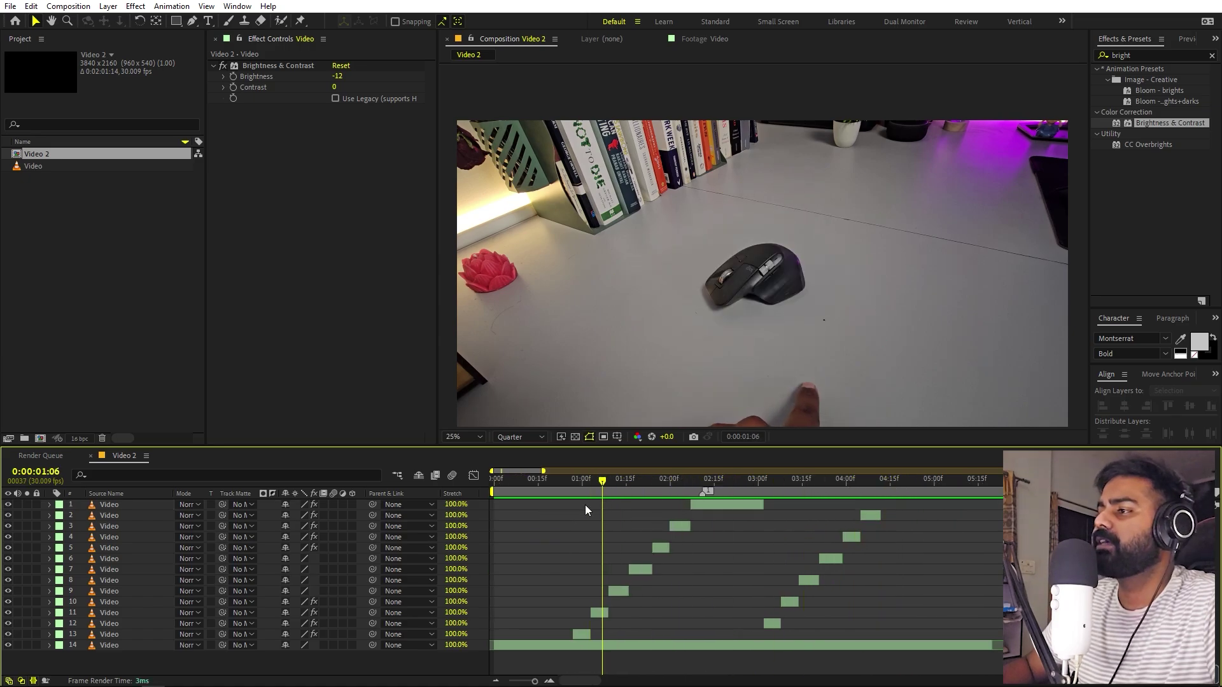
pyautogui.press('space')
# - Draw a straight Pen line just above the fingertip's path, from its position at 0:00:00:26 to its position at 0:00:02:10
pyautogui.click(100, 338)
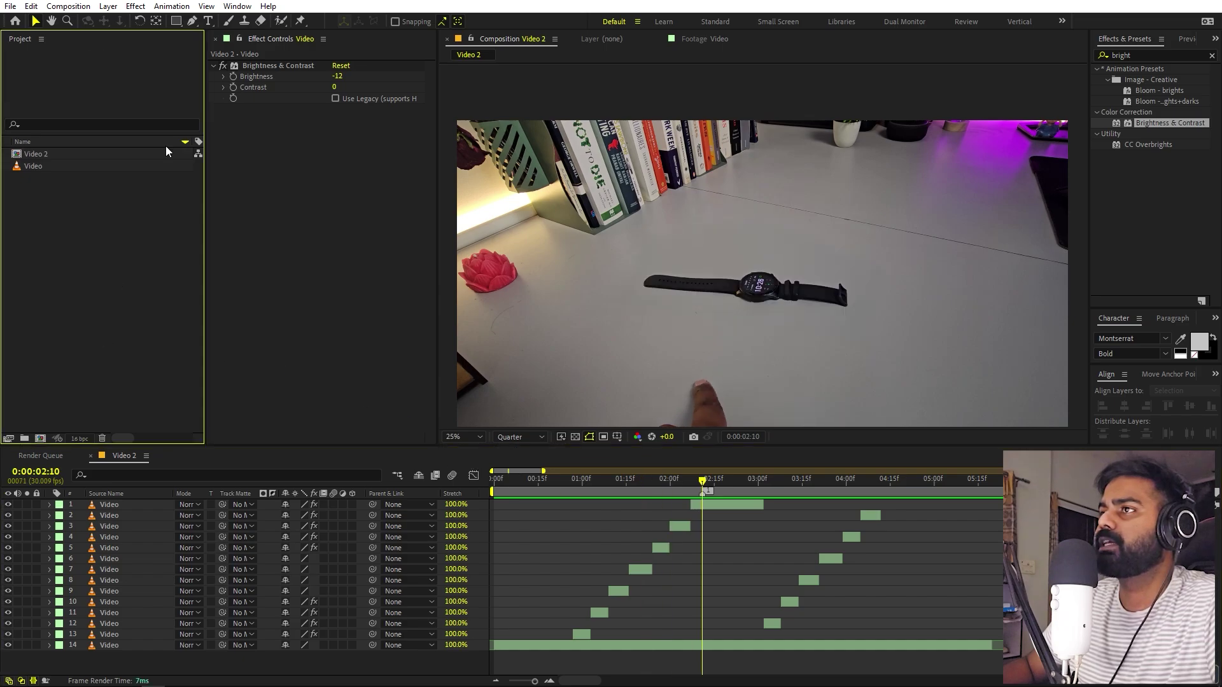
pyautogui.click(191, 22)
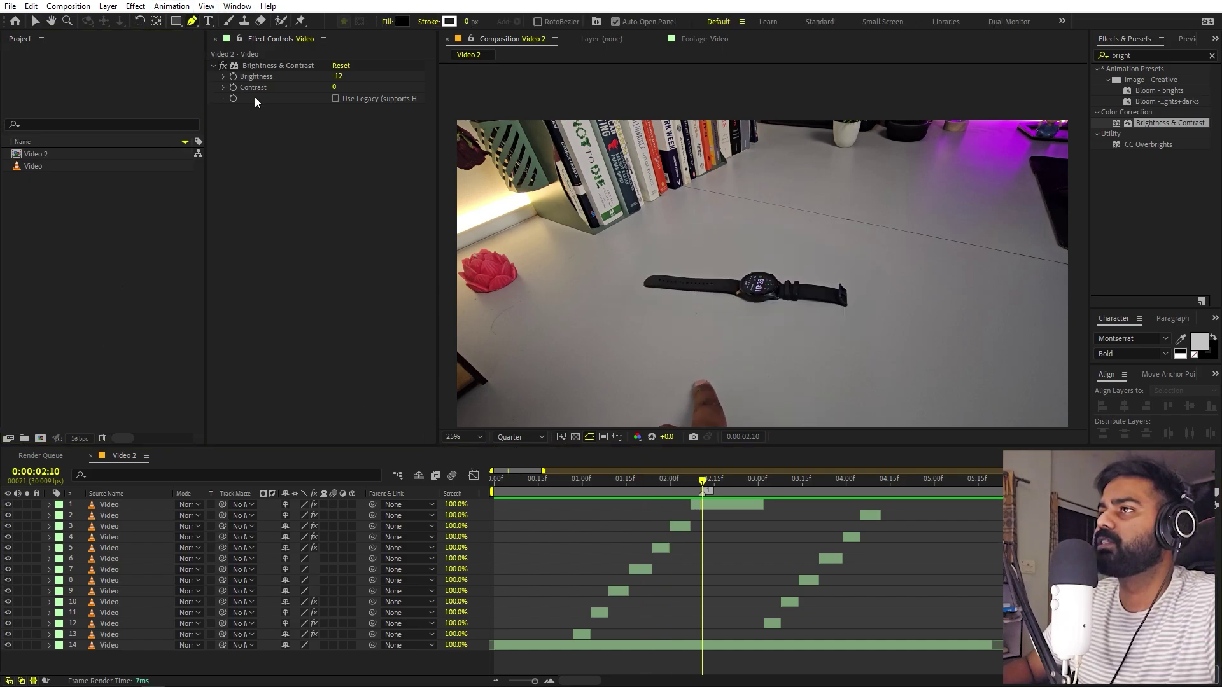
pyautogui.scroll(-3, 666, 197)
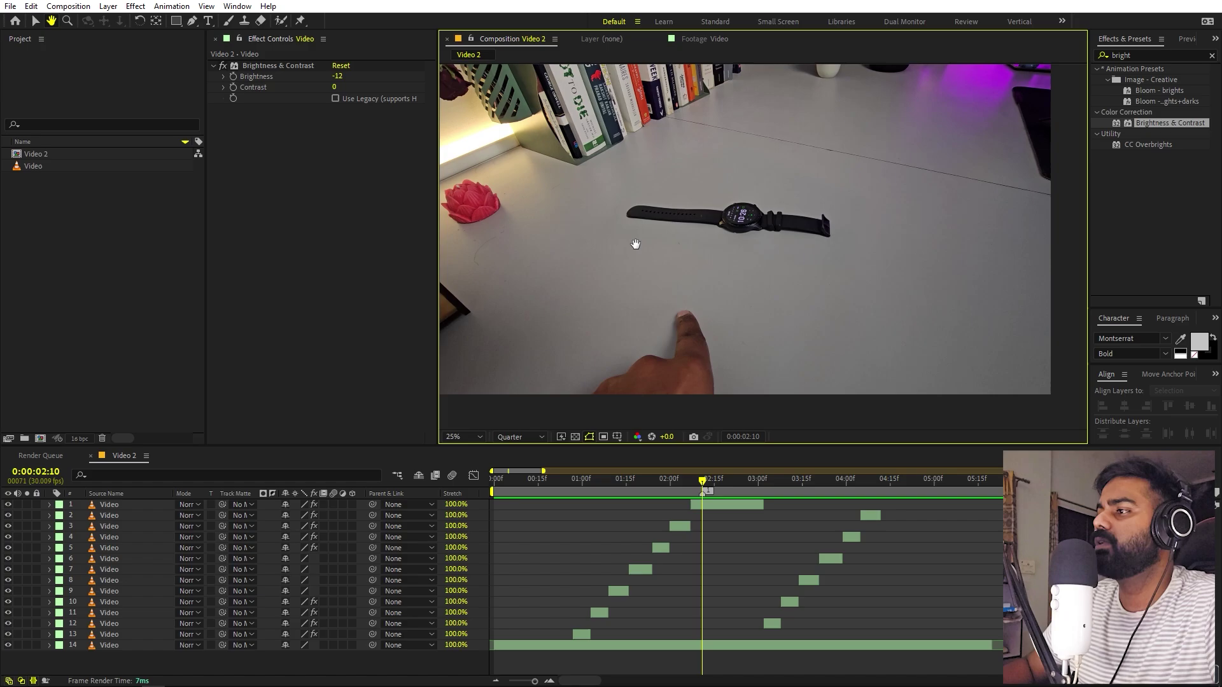
pyautogui.scroll(2, 676, 322)
pyautogui.moveTo(581, 493)
pyautogui.mouseDown()
pyautogui.moveTo(558, 496)
pyautogui.moveTo(572, 496)
pyautogui.mouseUp()
pyautogui.press('h')
pyautogui.moveTo(658, 315); pyautogui.dragTo(621, 253)
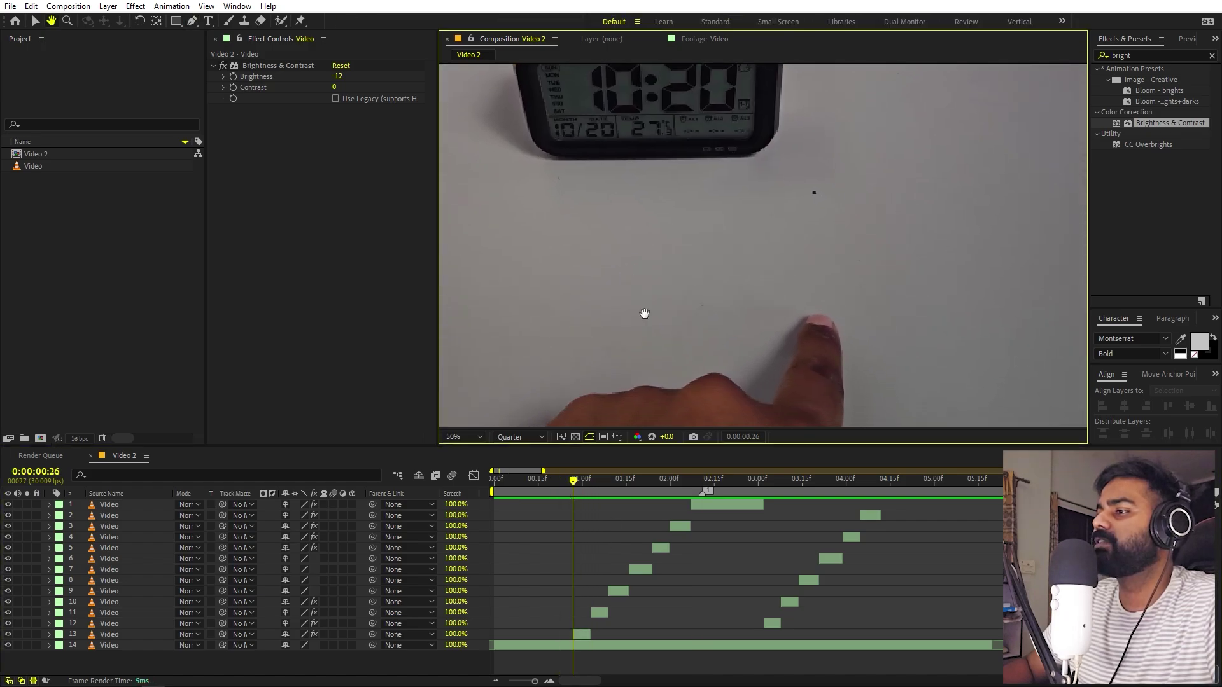
pyautogui.press('g')
pyautogui.click(832, 281)
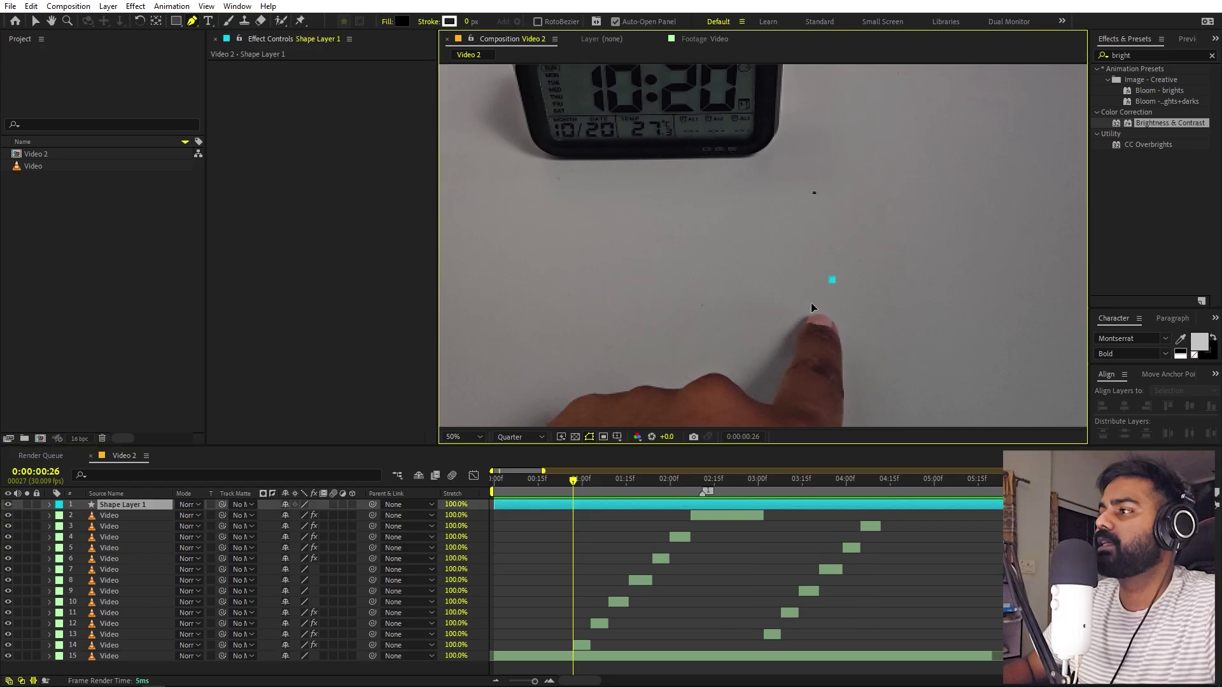
pyautogui.moveTo(601, 486); pyautogui.dragTo(706, 488)
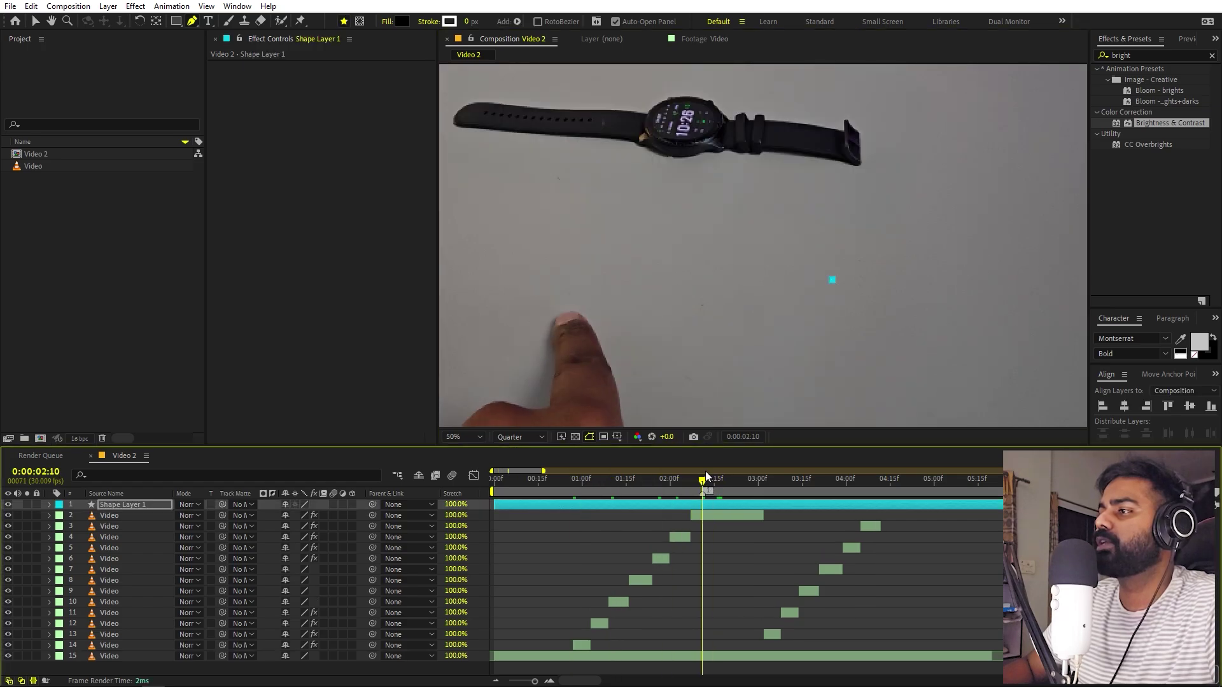
pyautogui.moveTo(608, 294); pyautogui.dragTo(695, 300)
pyautogui.click(639, 282)
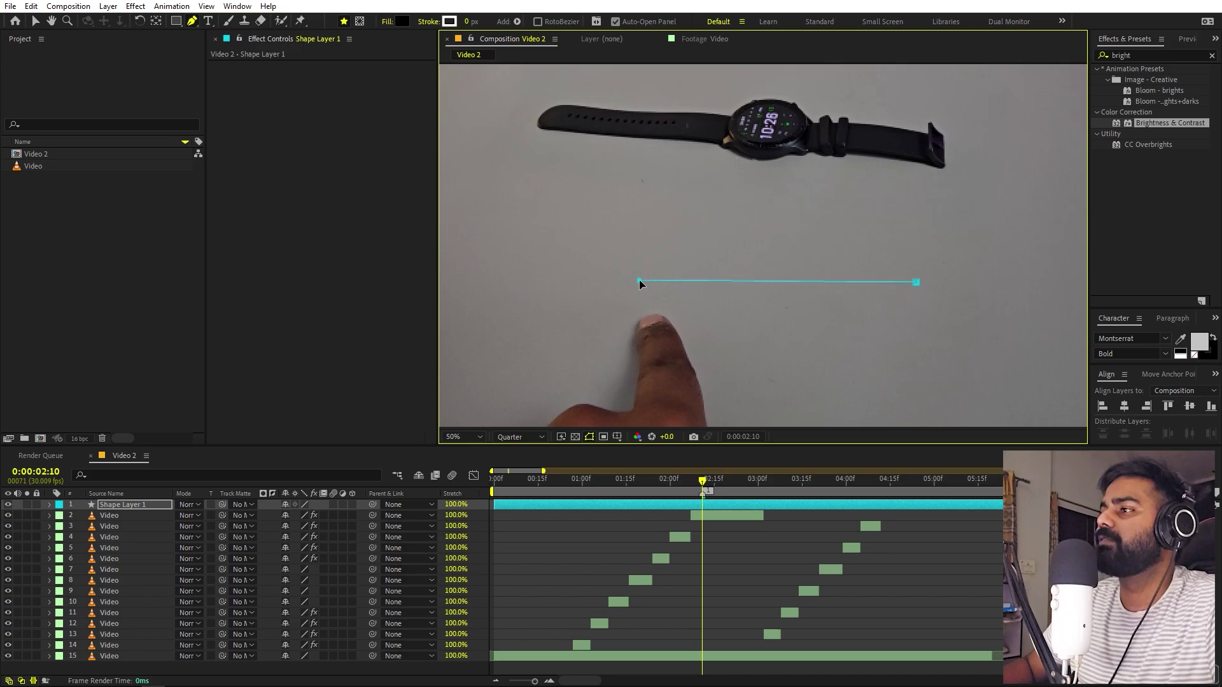
pyautogui.click(727, 530)
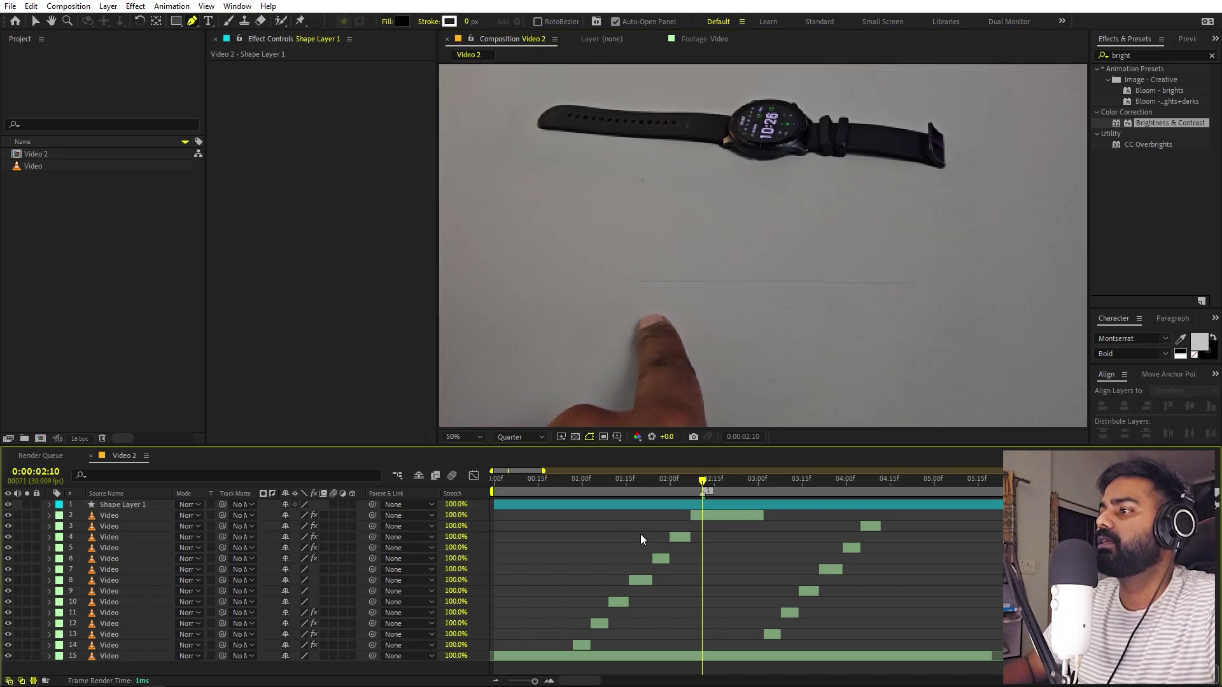
# - Set the stroke width of the swipe line on Shape Layer 1 to 12 px
pyautogui.click(693, 505)
pyautogui.moveTo(466, 23); pyautogui.dragTo(481, 23)
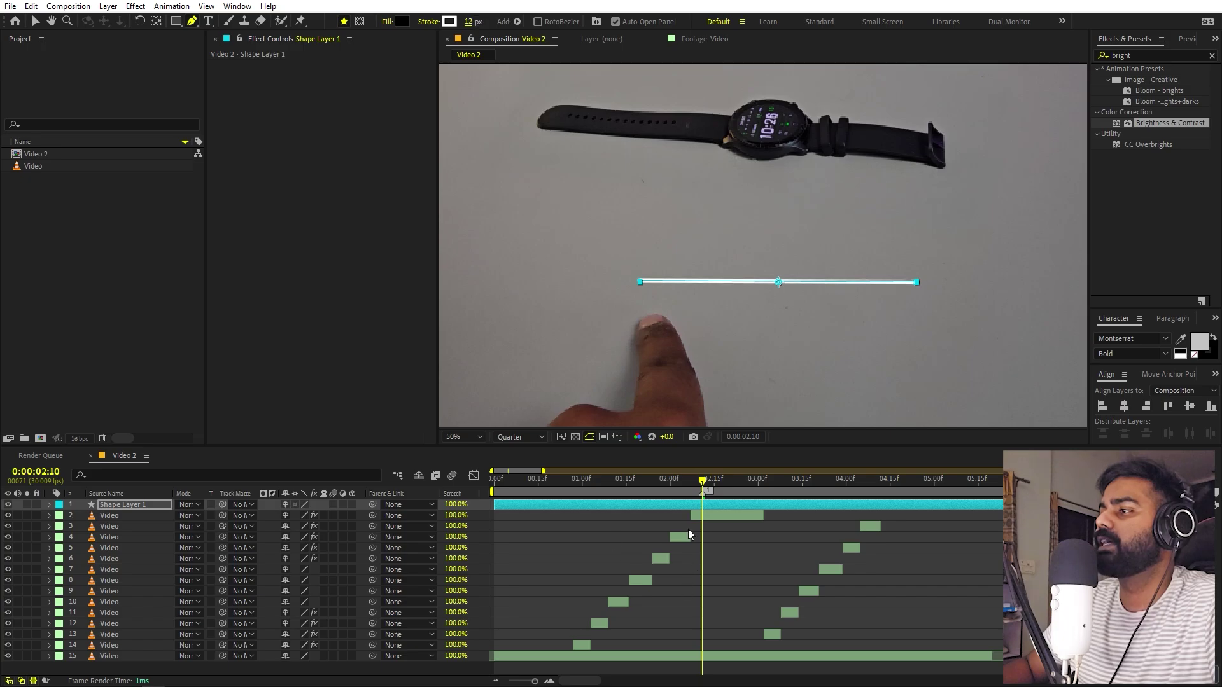
pyautogui.click(537, 489)
pyautogui.click(568, 559)
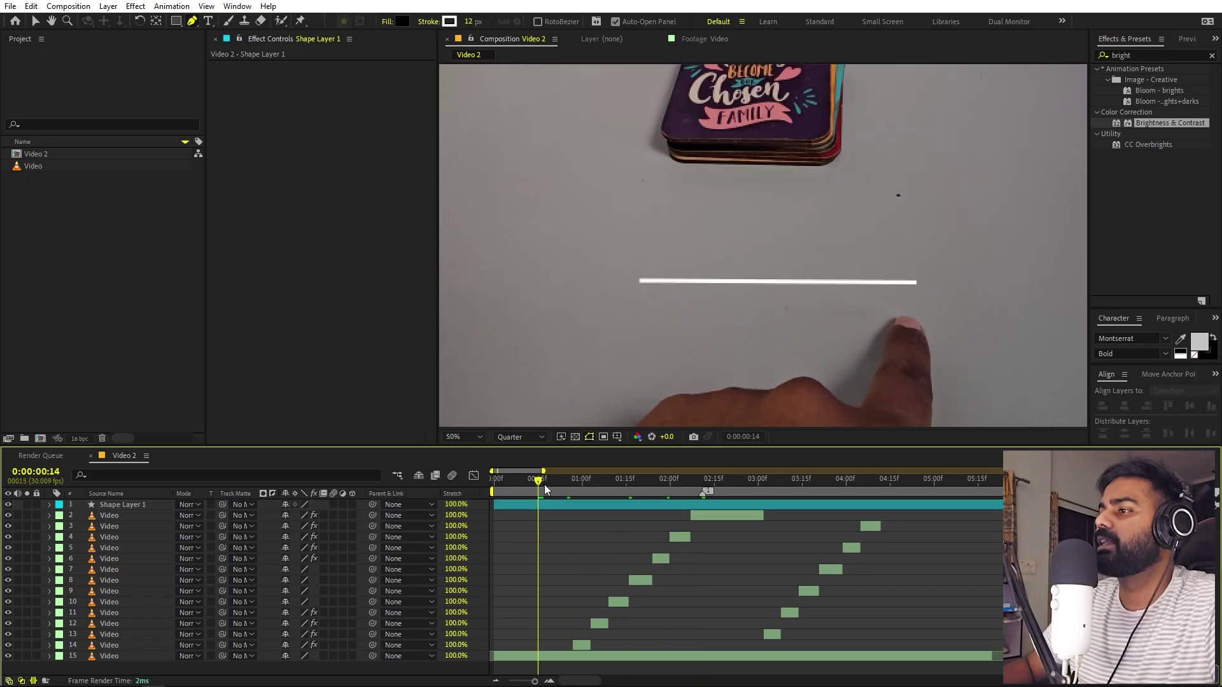
# - Draw a small circle on a new shape layer at 0:00:00:26 with red fill FF0000 and a 0 px stroke
pyautogui.moveTo(544, 483); pyautogui.dragTo(573, 487)
pyautogui.click(173, 113)
pyautogui.moveTo(175, 21); pyautogui.dragTo(202, 48)
pyautogui.moveTo(564, 259); pyautogui.dragTo(593, 288)
pyautogui.click(402, 21)
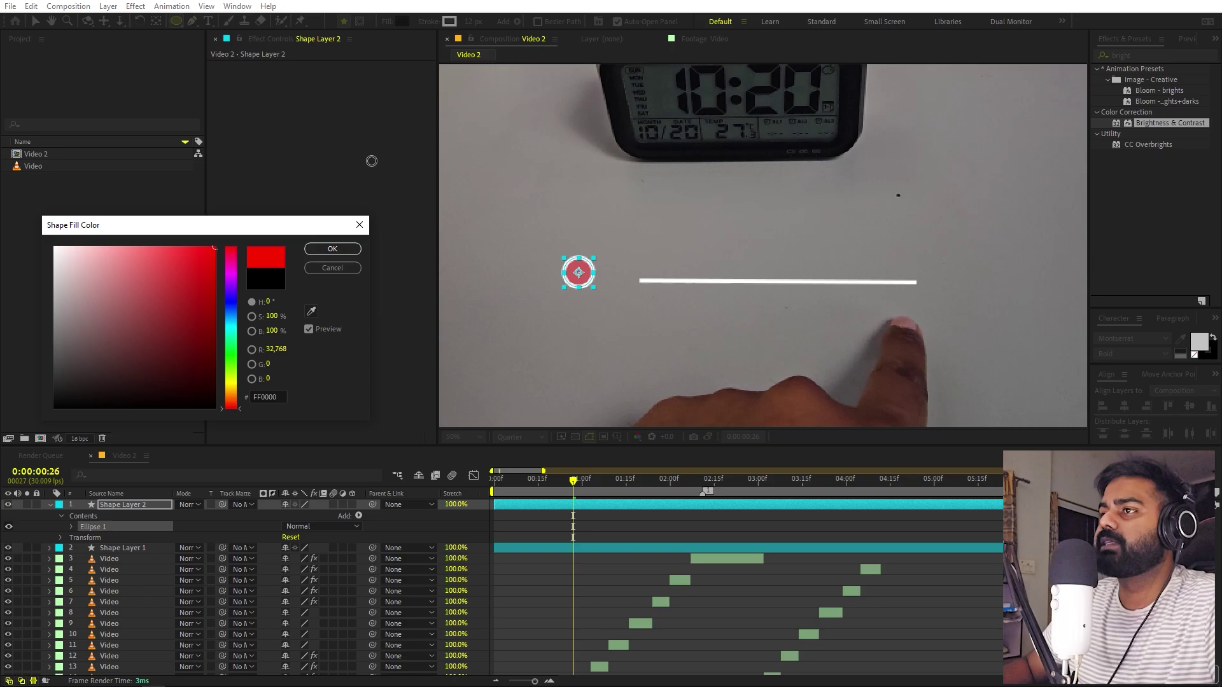
pyautogui.click(321, 248)
pyautogui.moveTo(470, 21); pyautogui.dragTo(312, 42)
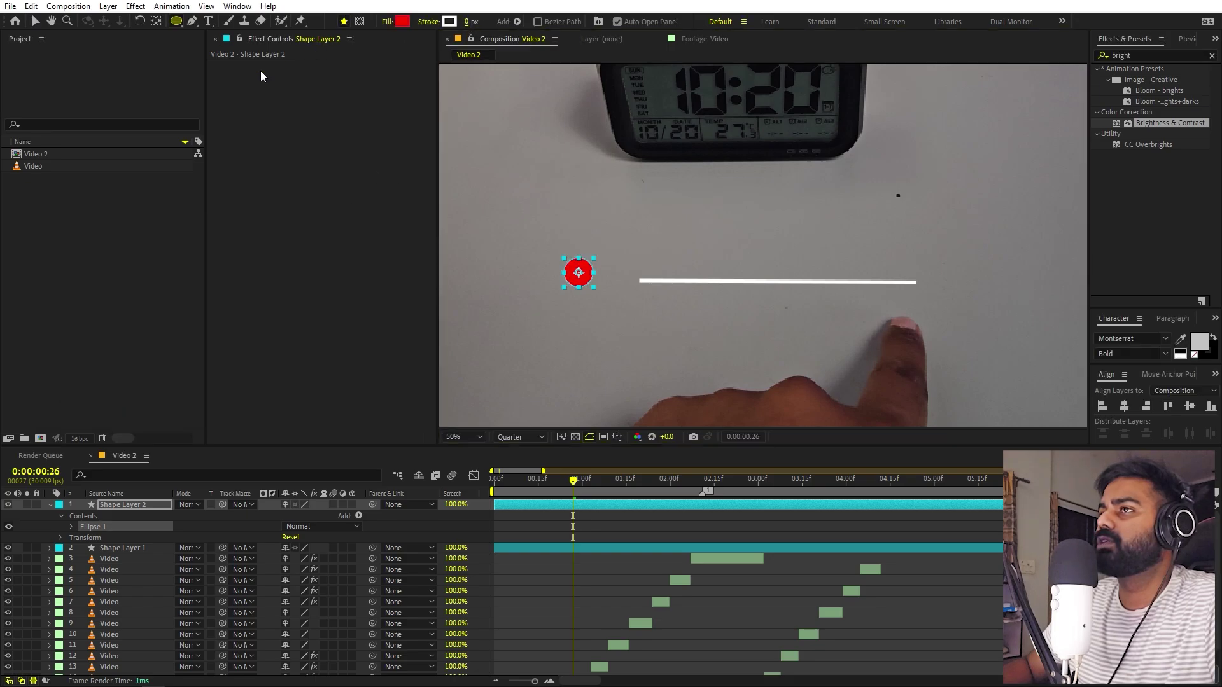
# - Move the red circle so it touches the right end of the white line, and make its layer 3D
pyautogui.click(36, 21)
pyautogui.moveTo(581, 275); pyautogui.dragTo(593, 198)
pyautogui.scroll(2, 932, 280)
pyautogui.moveTo(1075, 318); pyautogui.dragTo(675, 273)
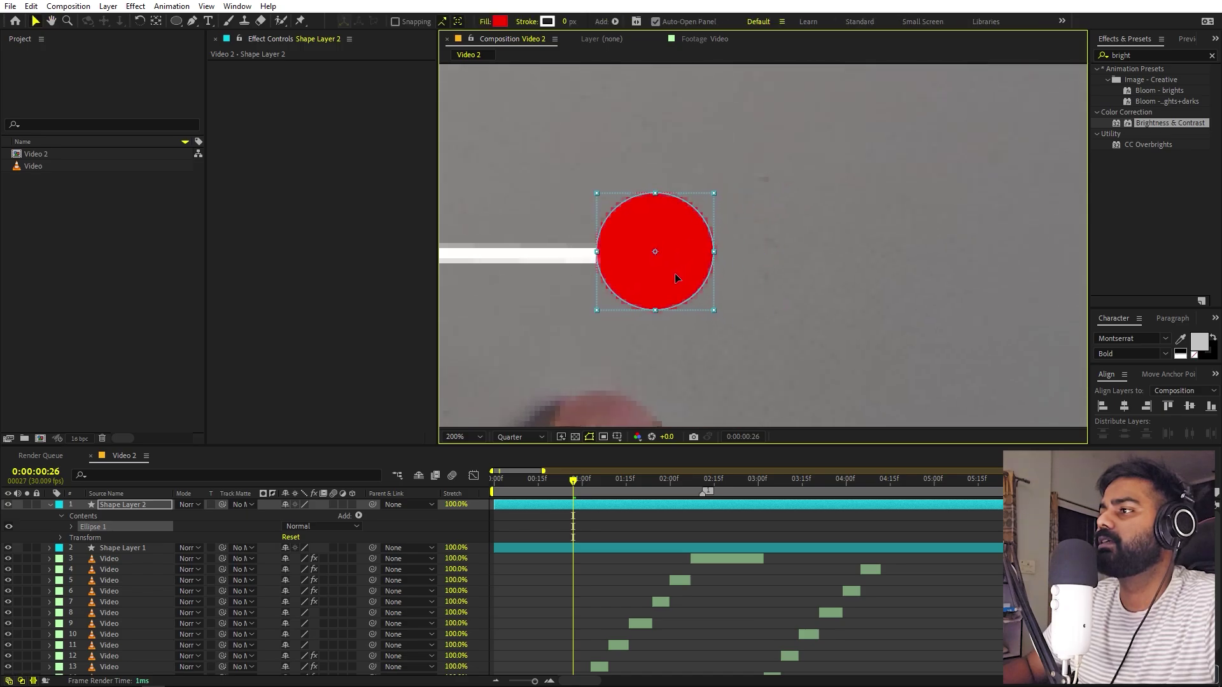
pyautogui.click(353, 504)
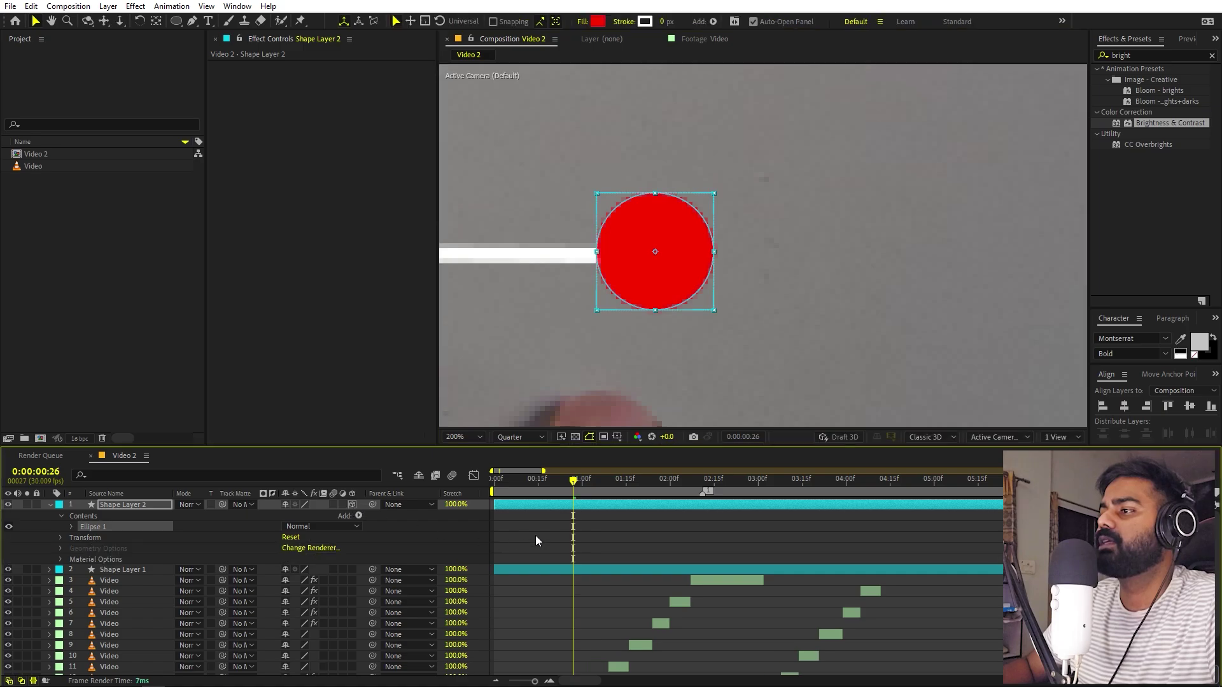
# - Draw a small closed triangle pointing up above the red circle on a new shape layer
pyautogui.click(160, 357)
pyautogui.click(193, 21)
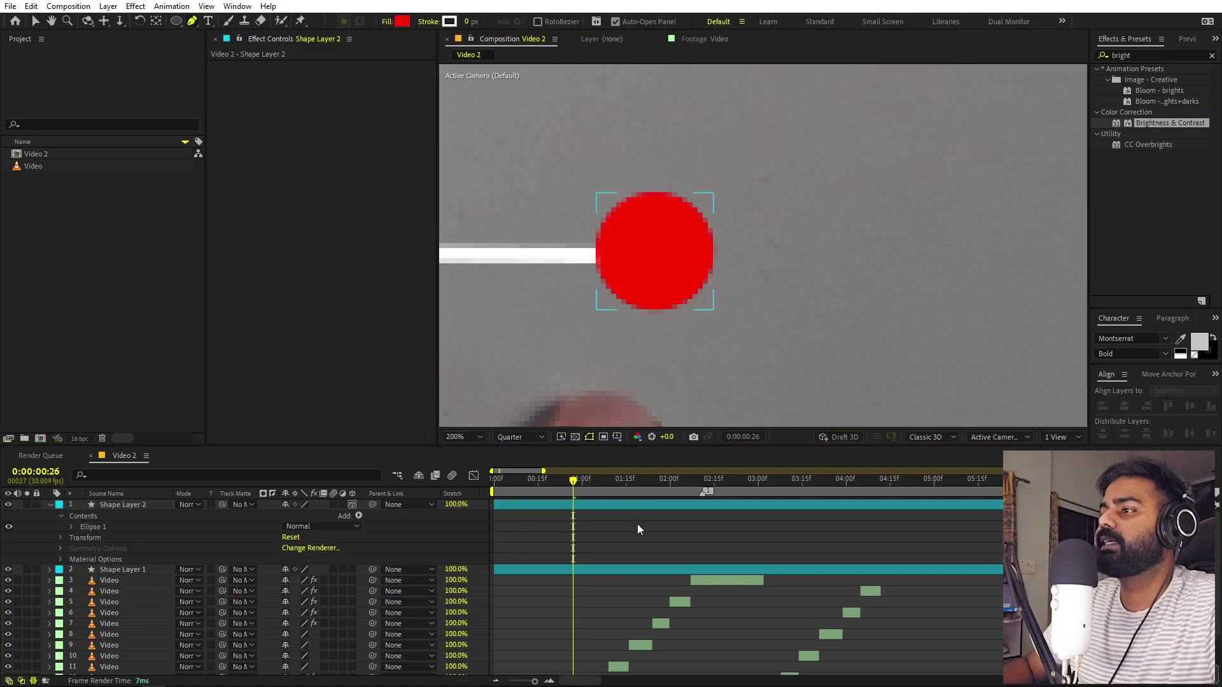
pyautogui.click(639, 126)
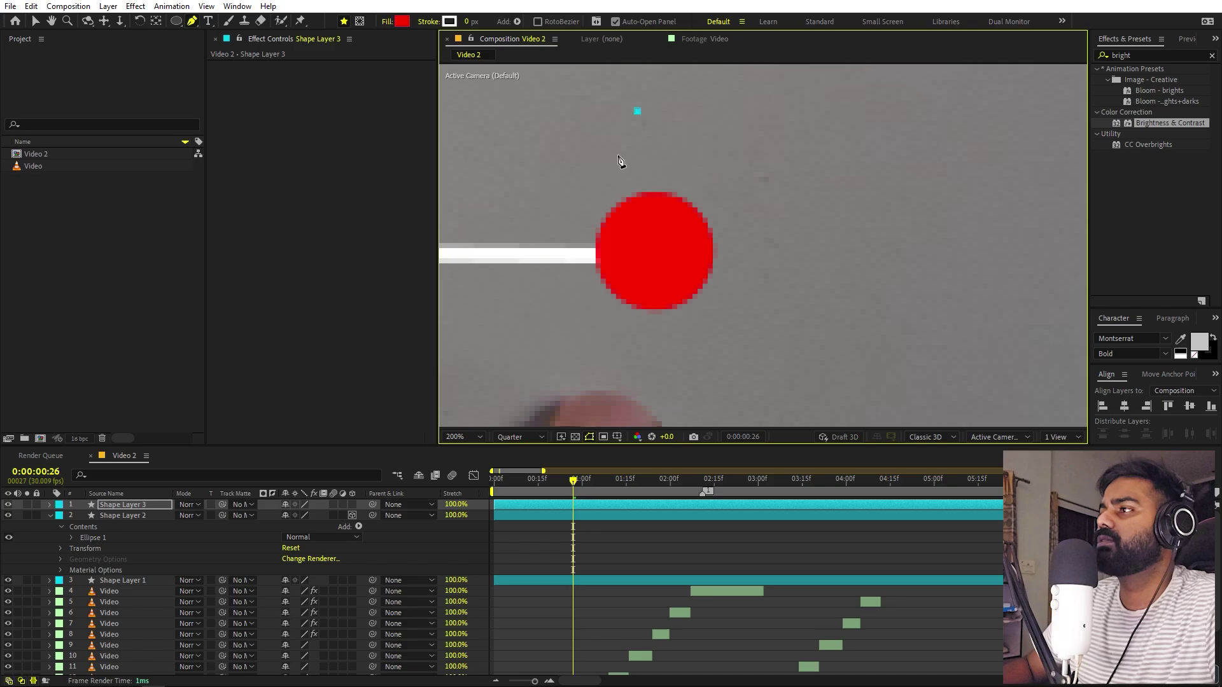
pyautogui.click(618, 155)
pyautogui.click(639, 112)
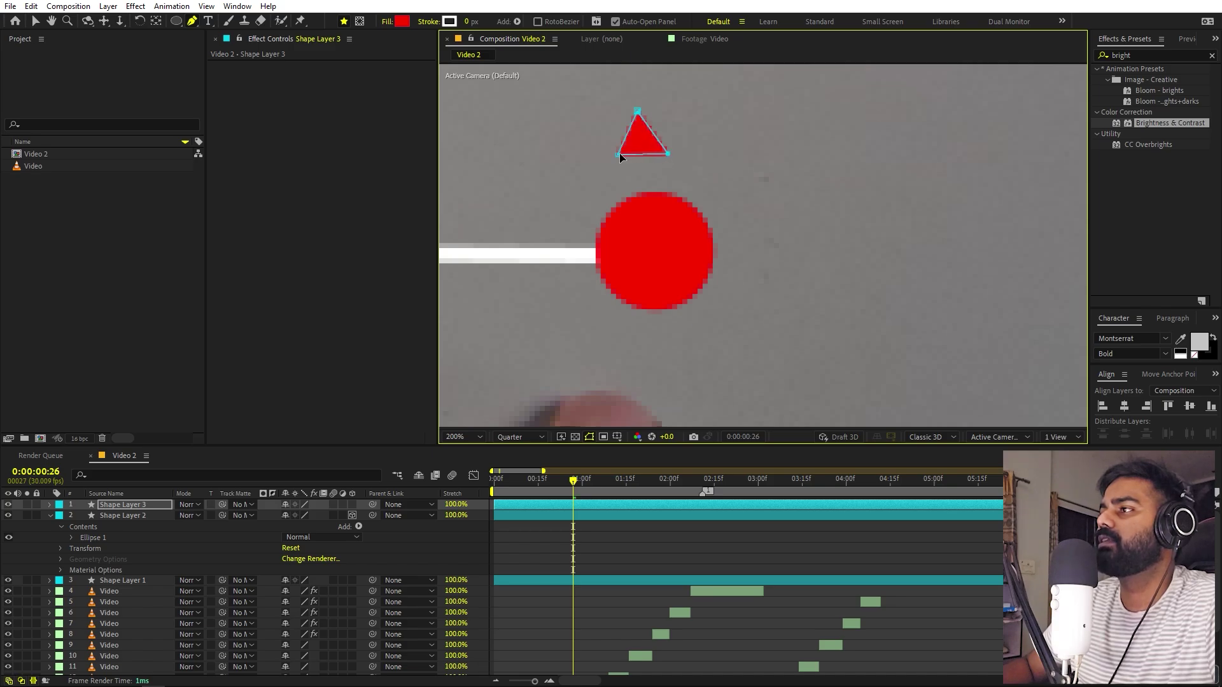
pyautogui.moveTo(617, 155); pyautogui.dragTo(610, 154)
# - Fill the triangle with white and center it above the red circle
pyautogui.click(402, 21)
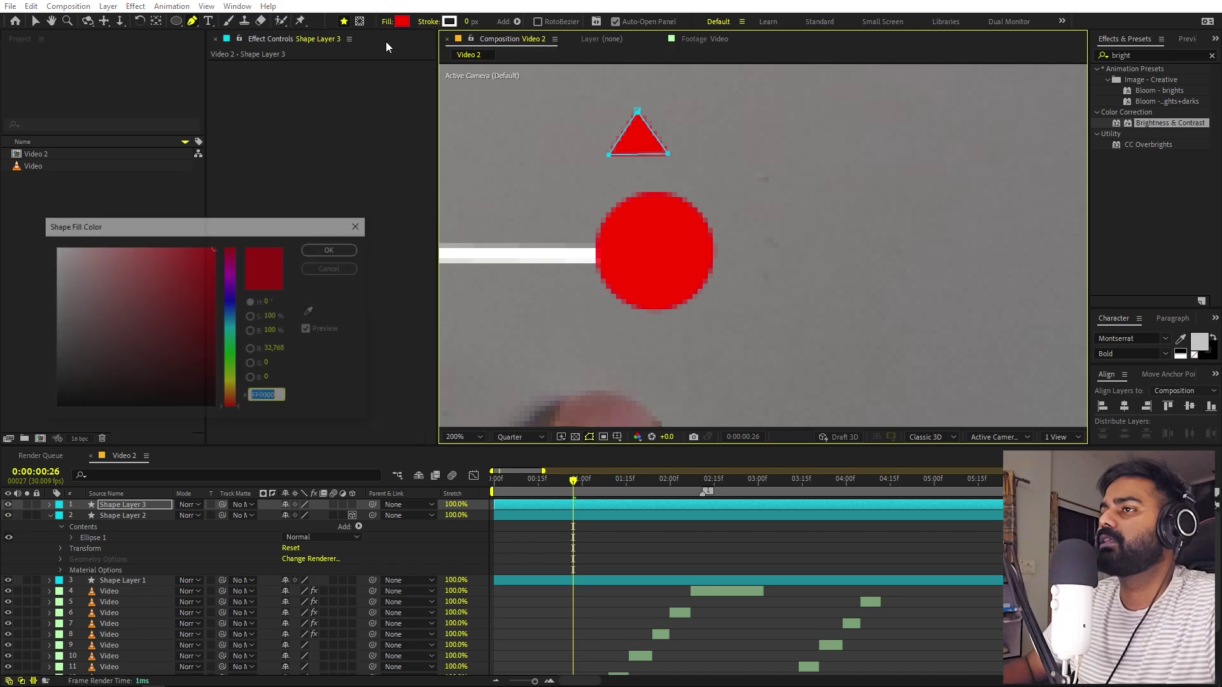
pyautogui.moveTo(77, 261); pyautogui.dragTo(54, 247)
pyautogui.click(321, 248)
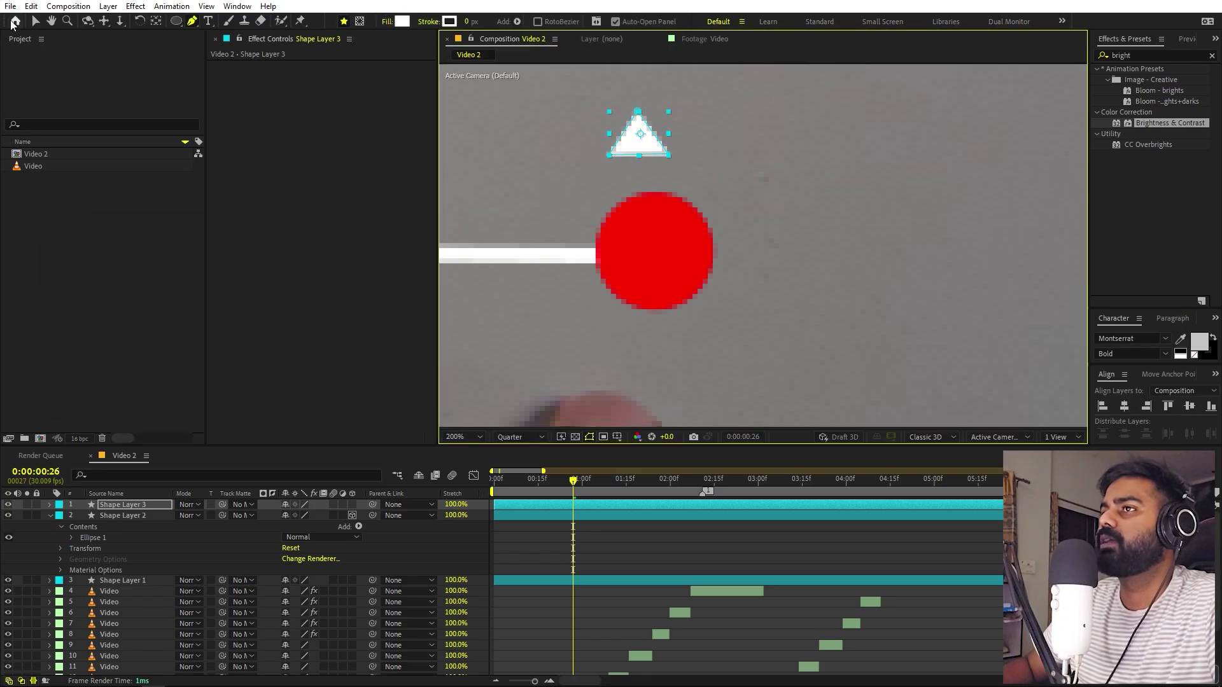
pyautogui.moveTo(633, 134); pyautogui.dragTo(649, 140)
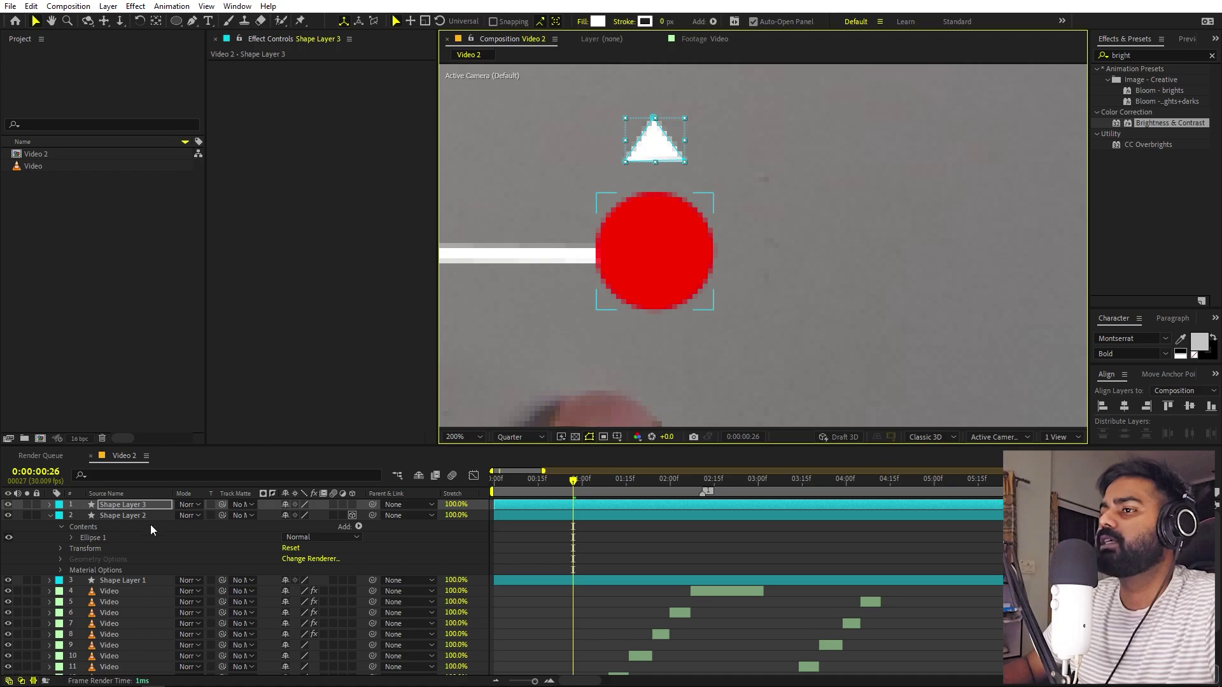
# - Parent the triangle on Shape Layer 3 to the circle's Shape Layer 2 and make the triangle layer 3D
pyautogui.click(150, 505)
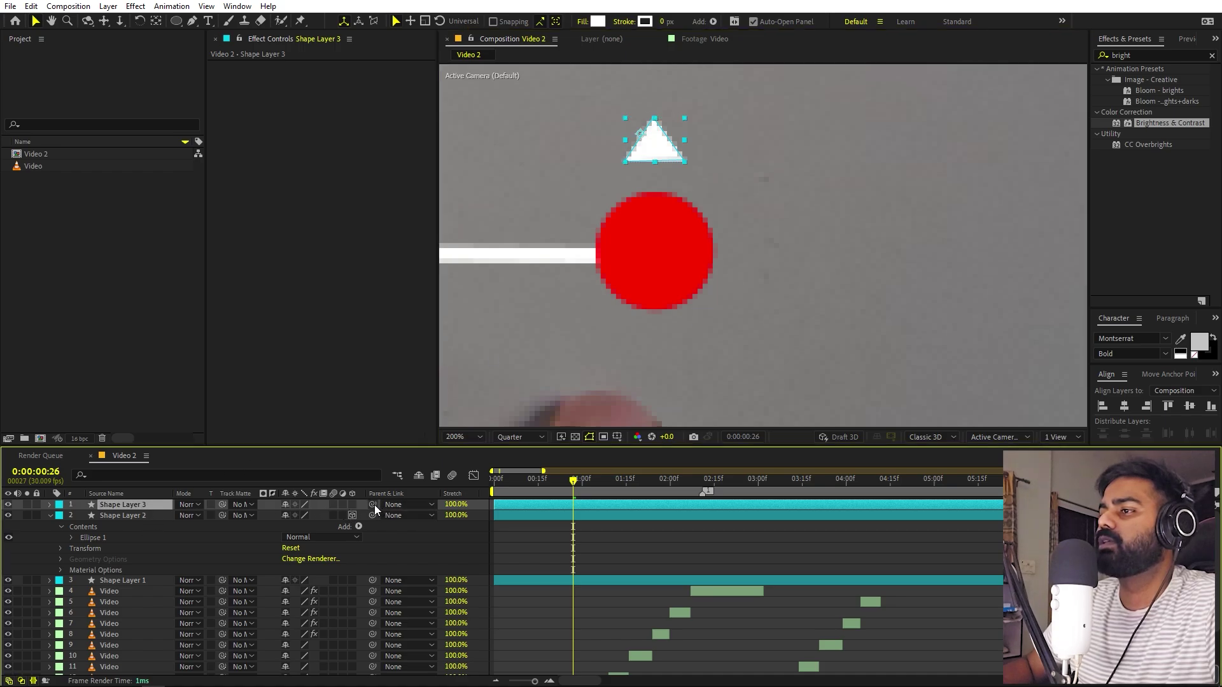
pyautogui.moveTo(373, 505); pyautogui.dragTo(167, 518)
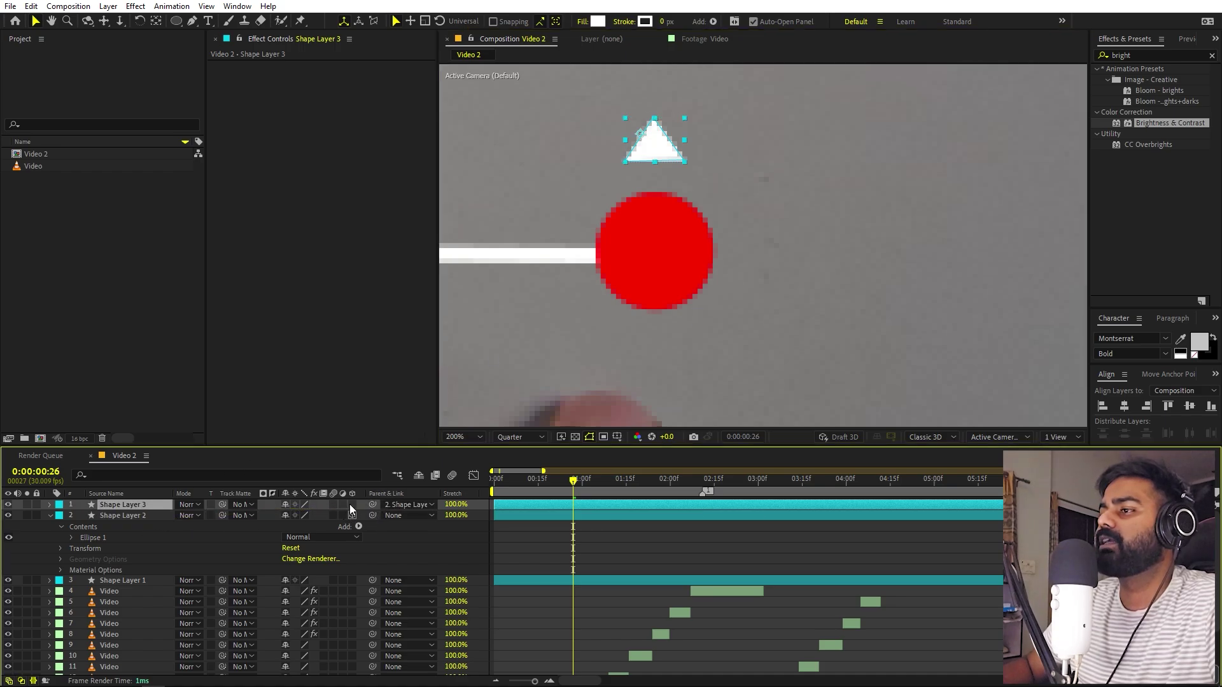
pyautogui.click(352, 504)
pyautogui.press(',')
# - Try a Y rotation on the circle's Shape Layer 2 and undo it
pyautogui.click(135, 517)
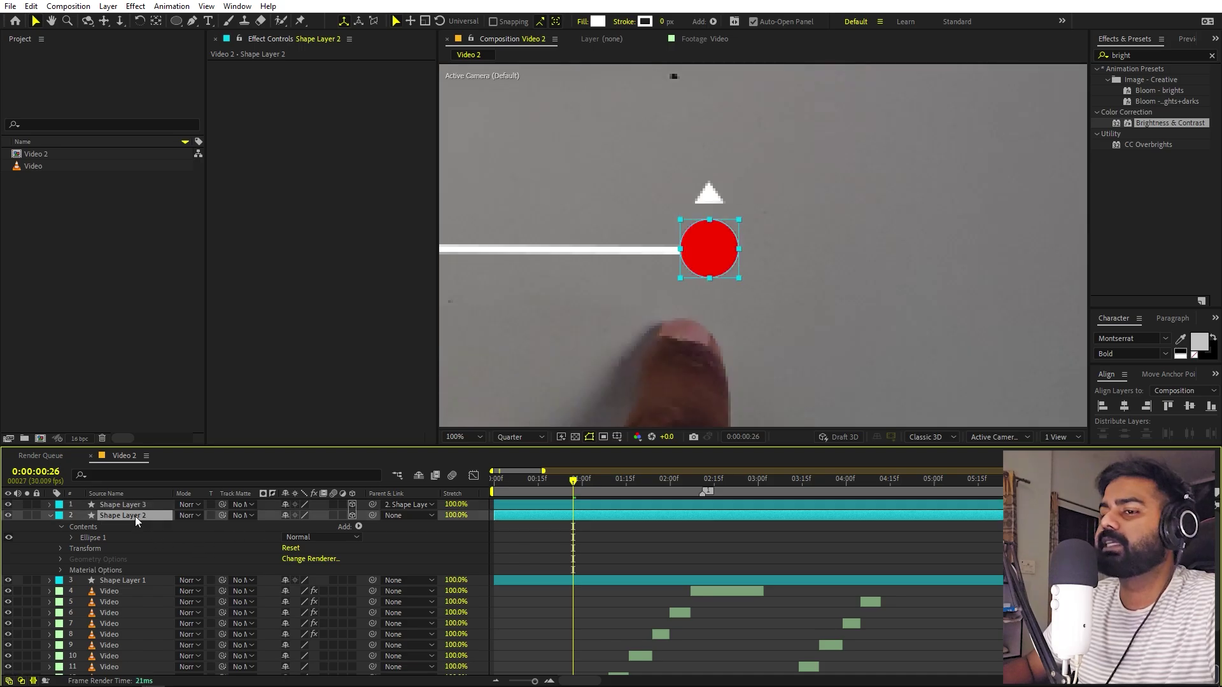
pyautogui.press('r')
pyautogui.moveTo(303, 551); pyautogui.dragTo(295, 552)
pyautogui.hotkey('ctrl', 'z')
pyautogui.scroll(-1, 809, 293)
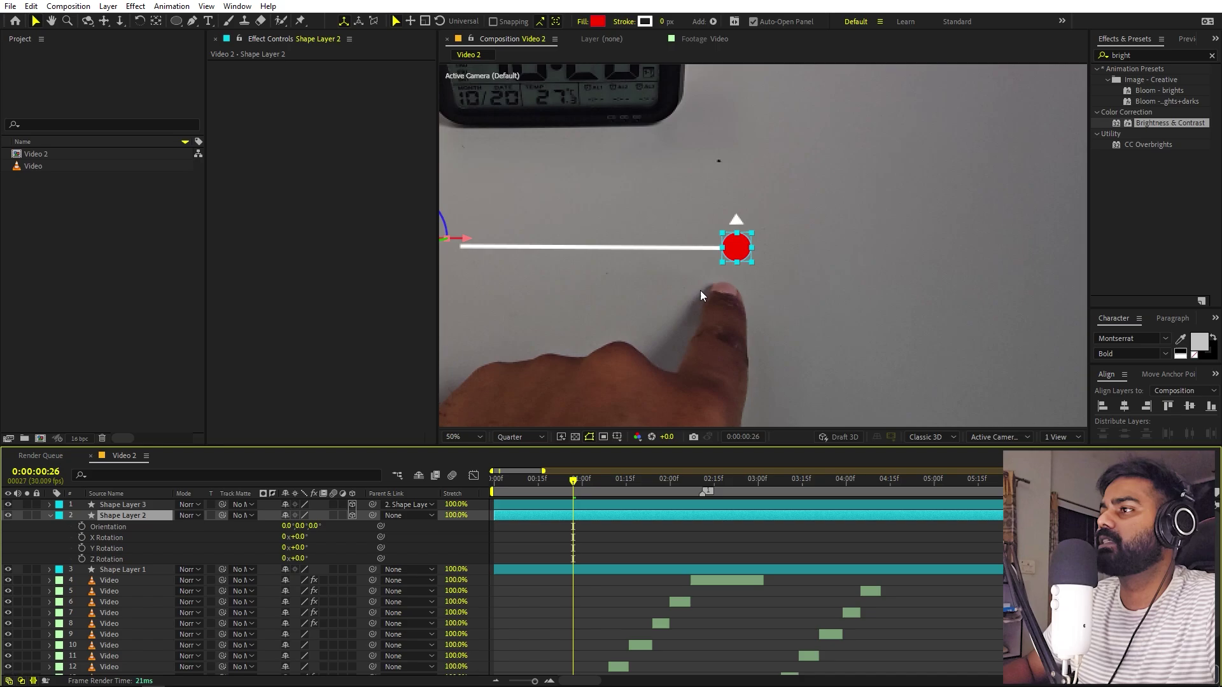
# - Center the anchor point of Shape Layer 2 on the red circle and set the layer's X rotation to -43°
pyautogui.moveTo(636, 272); pyautogui.dragTo(776, 288)
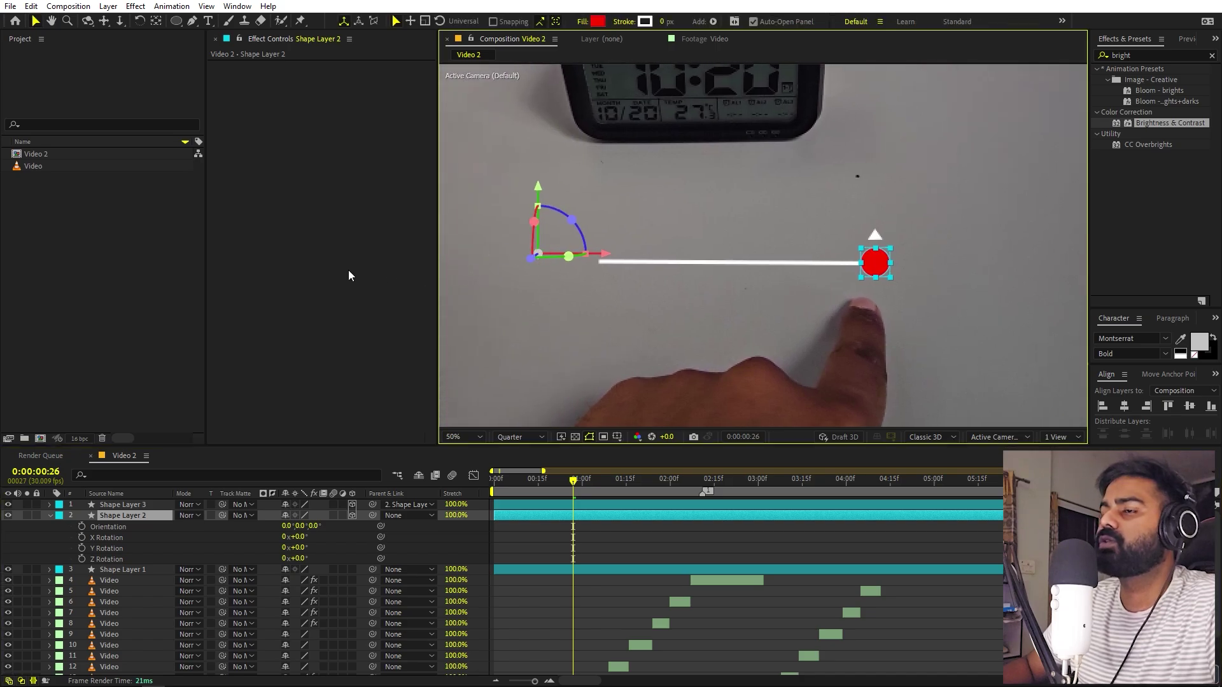
pyautogui.click(156, 21)
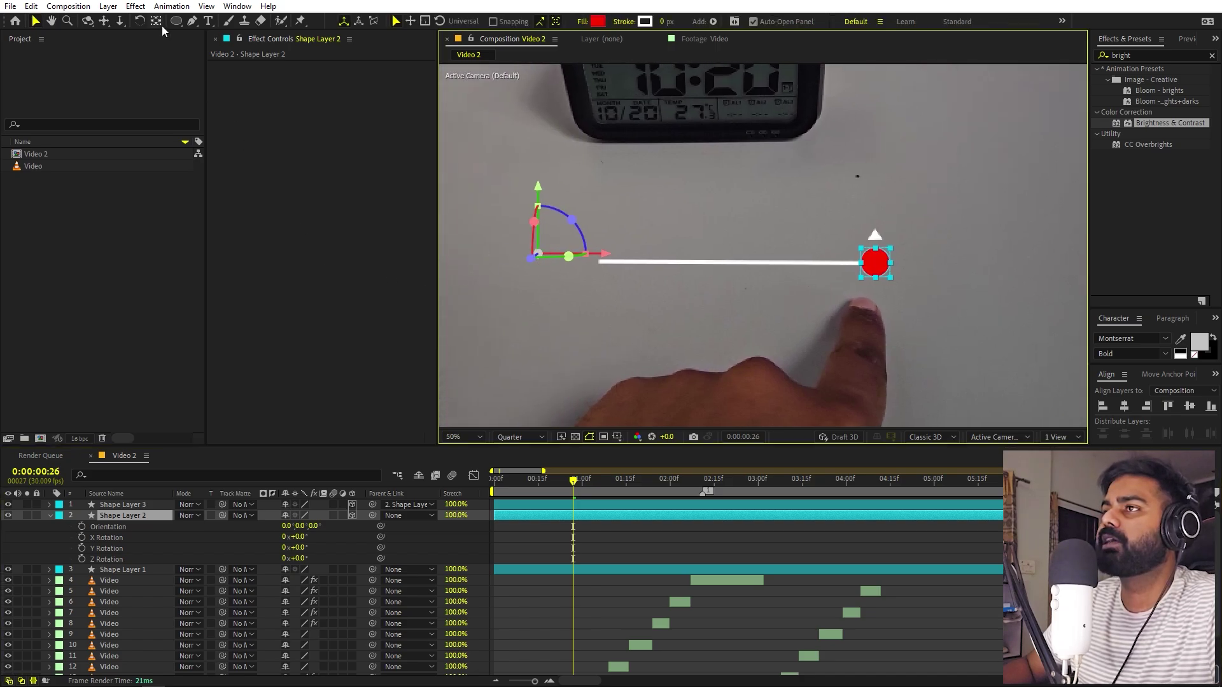
pyautogui.hotkey('ctrl', 'alt', 'Home')
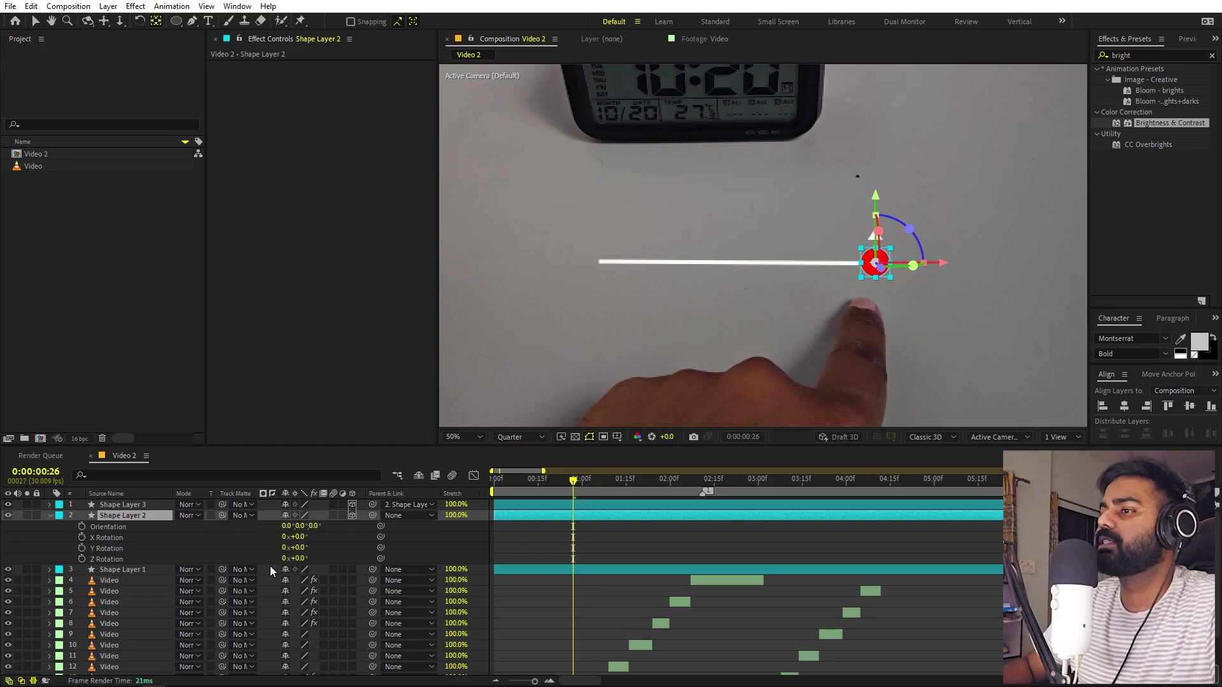
pyautogui.moveTo(303, 548); pyautogui.dragTo(275, 540)
pyautogui.hotkey('ctrl', 'z')
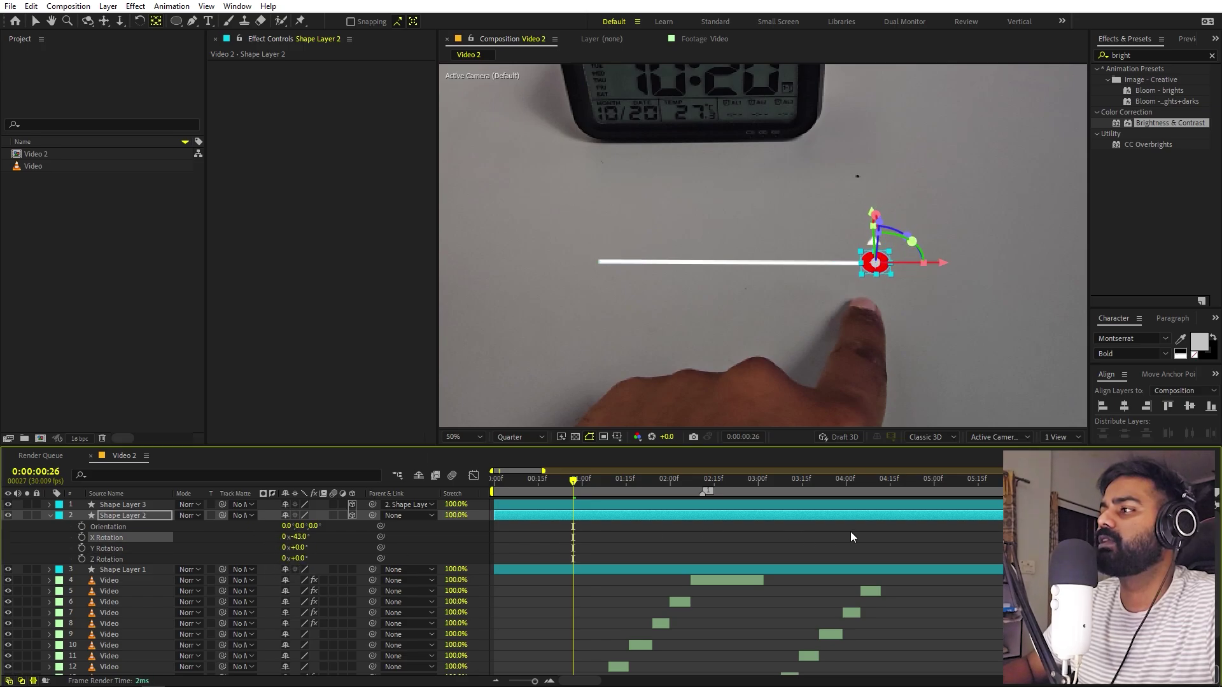
pyautogui.click(850, 532)
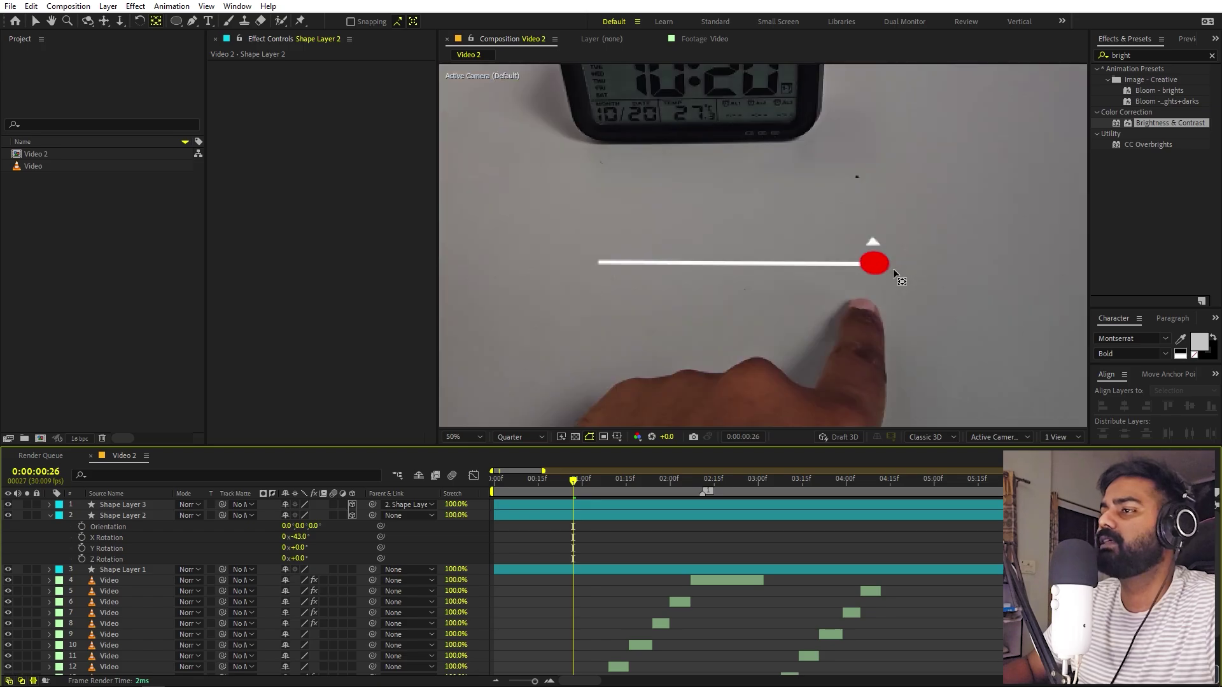
# - Add a Position keyframe to the circle's Shape Layer 2 at 0:00:00:26
pyautogui.click(121, 514)
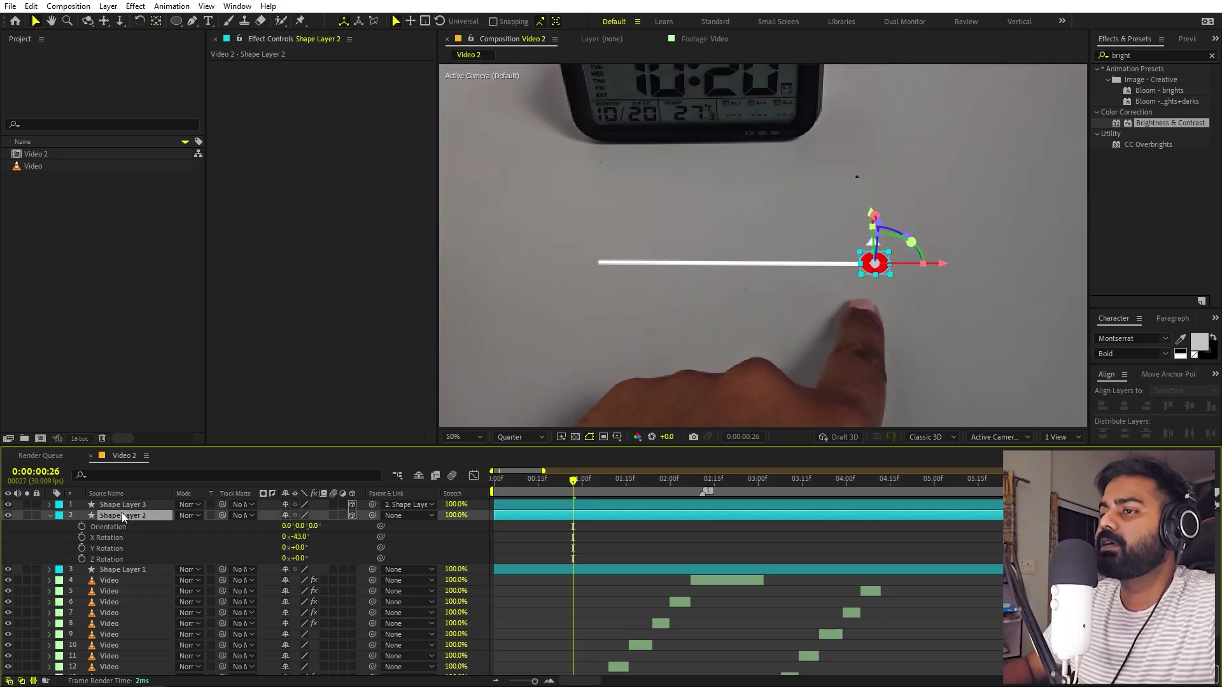
pyautogui.press('p')
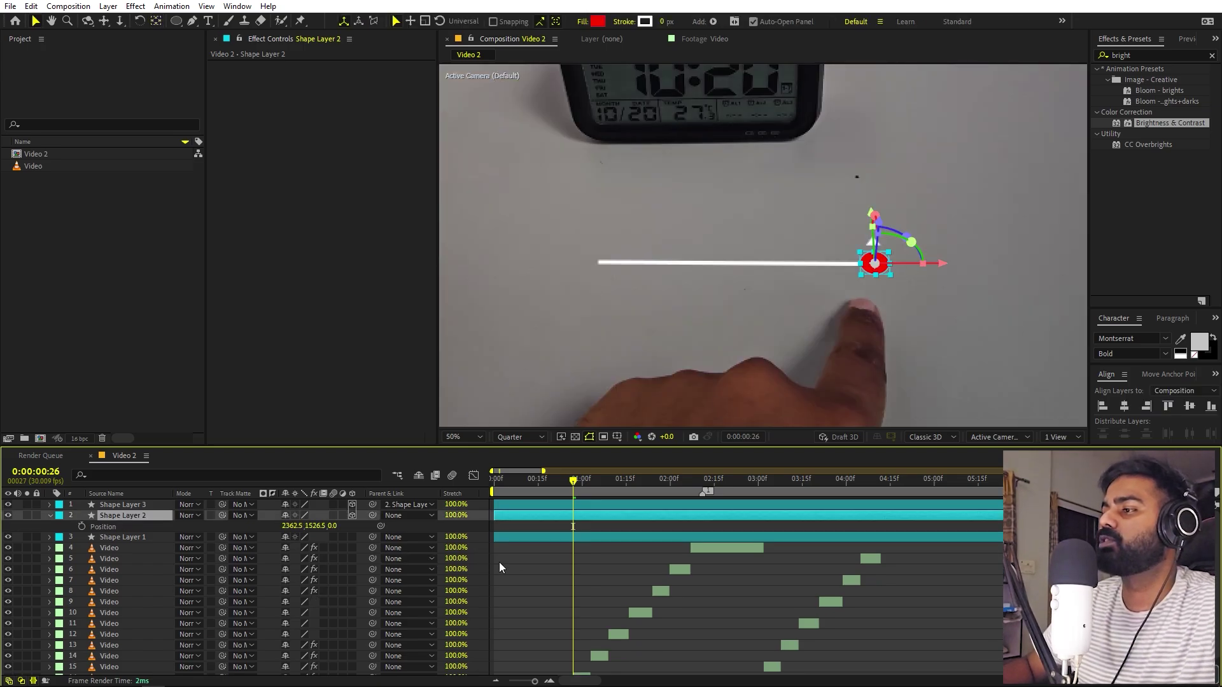
pyautogui.scroll(-1, 532, 583)
pyautogui.click(82, 507)
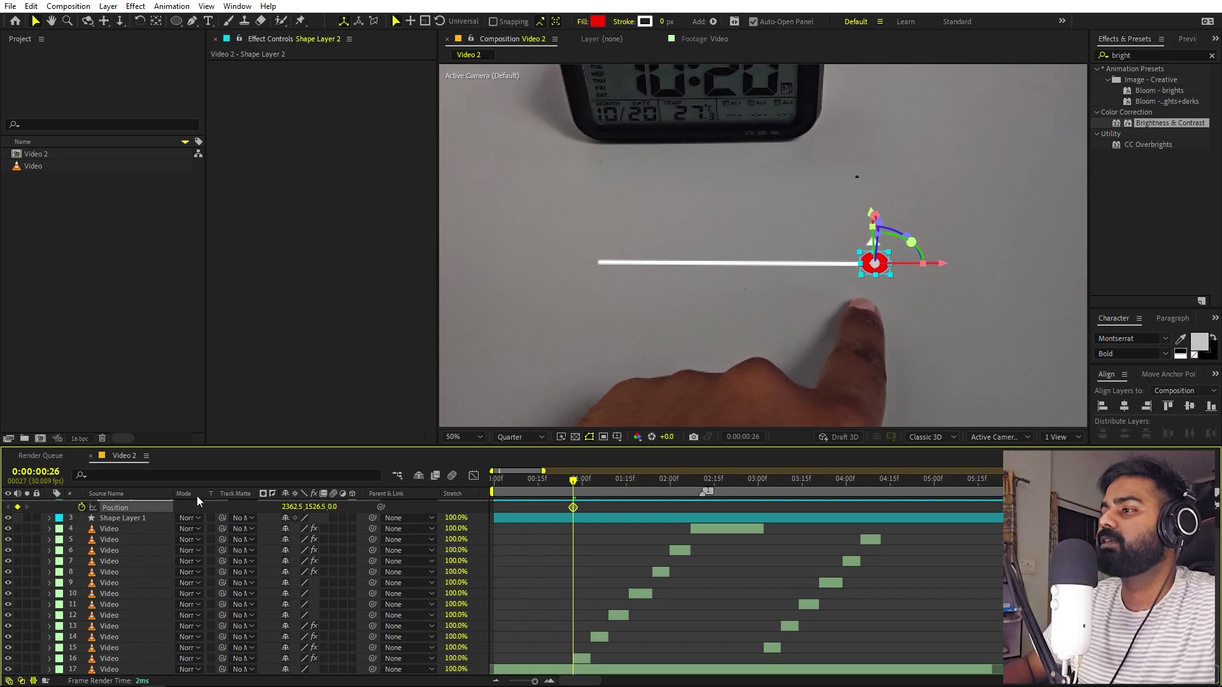
# - At 0:00:01:06, keyframe the red circle above the fingertip by moving Shape Layer 2 to about 2213, 1530.5
pyautogui.scroll(4, 857, 333)
pyautogui.moveTo(941, 352); pyautogui.dragTo(851, 292)
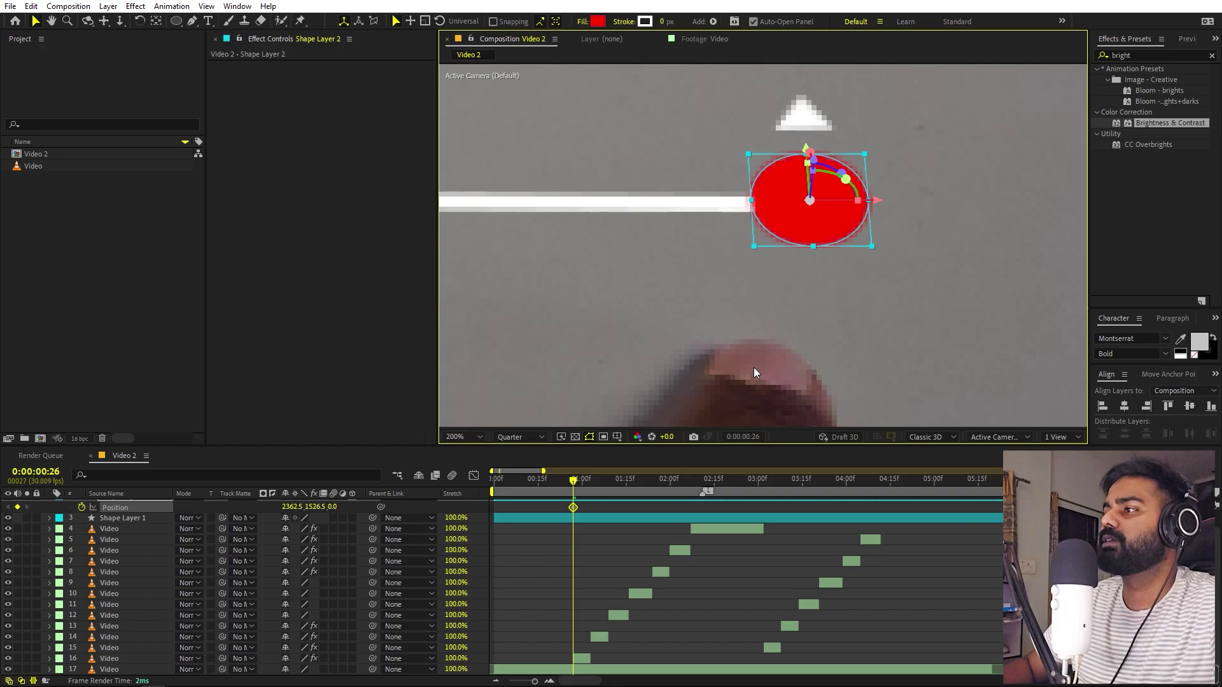
pyautogui.scroll(-1, 754, 368)
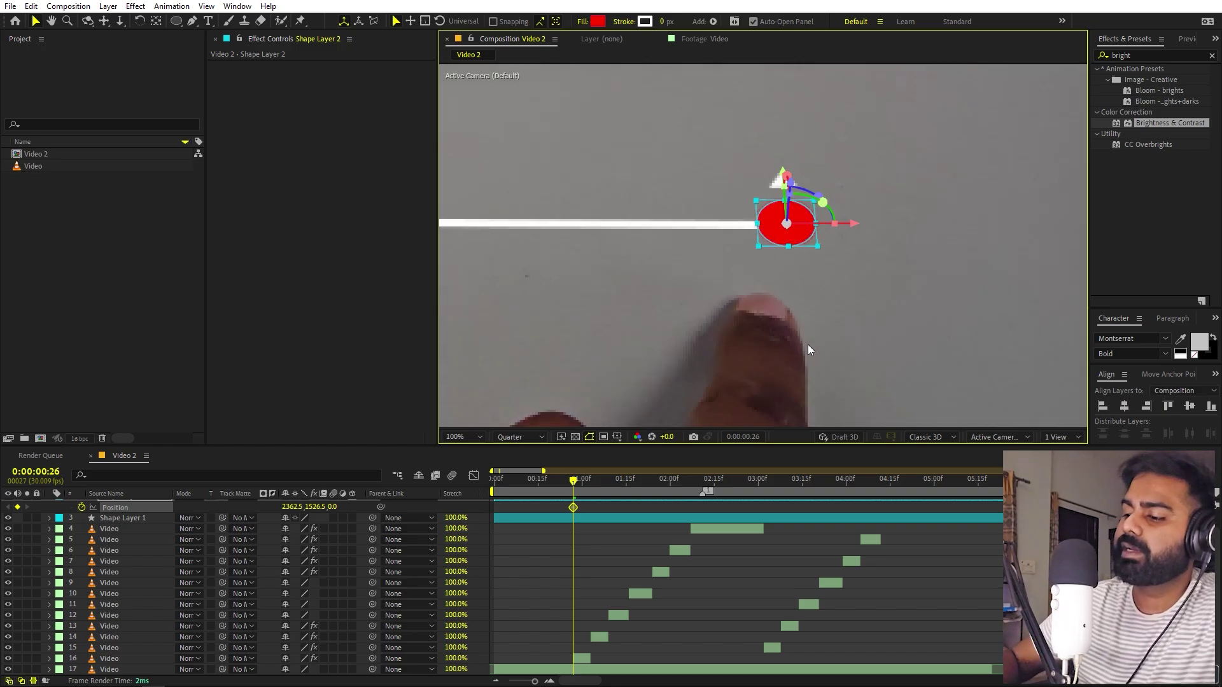
pyautogui.hotkey('shift', 'pagedown')
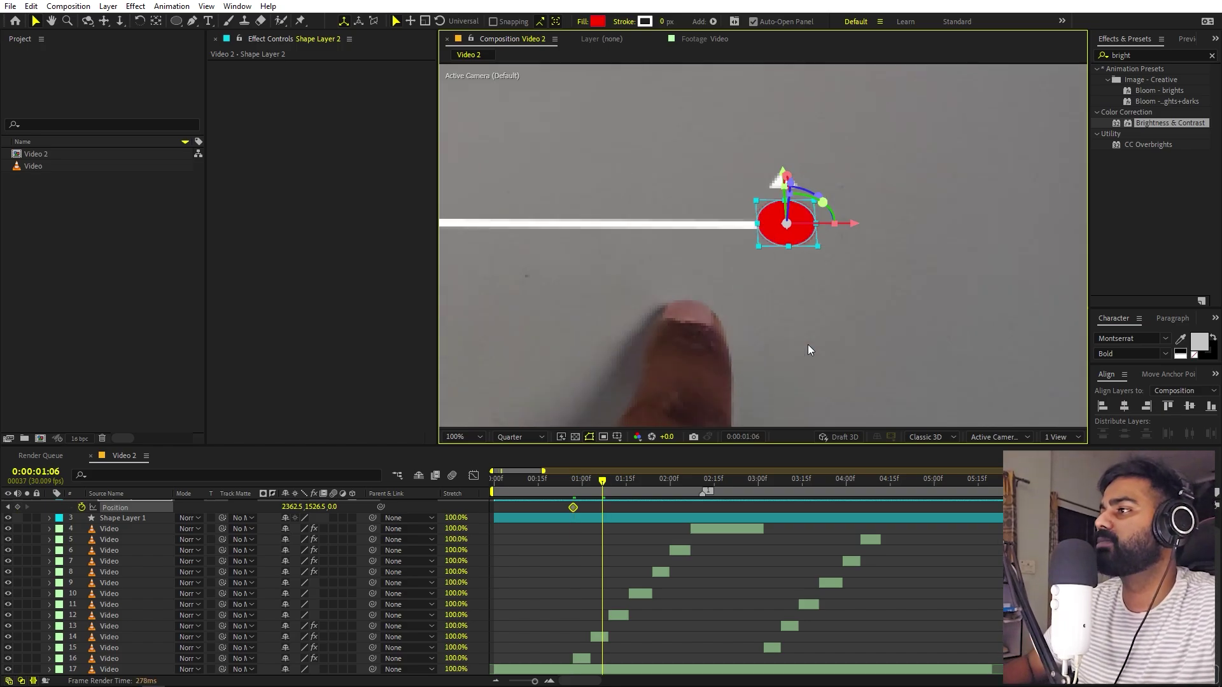
pyautogui.moveTo(800, 239); pyautogui.dragTo(705, 242)
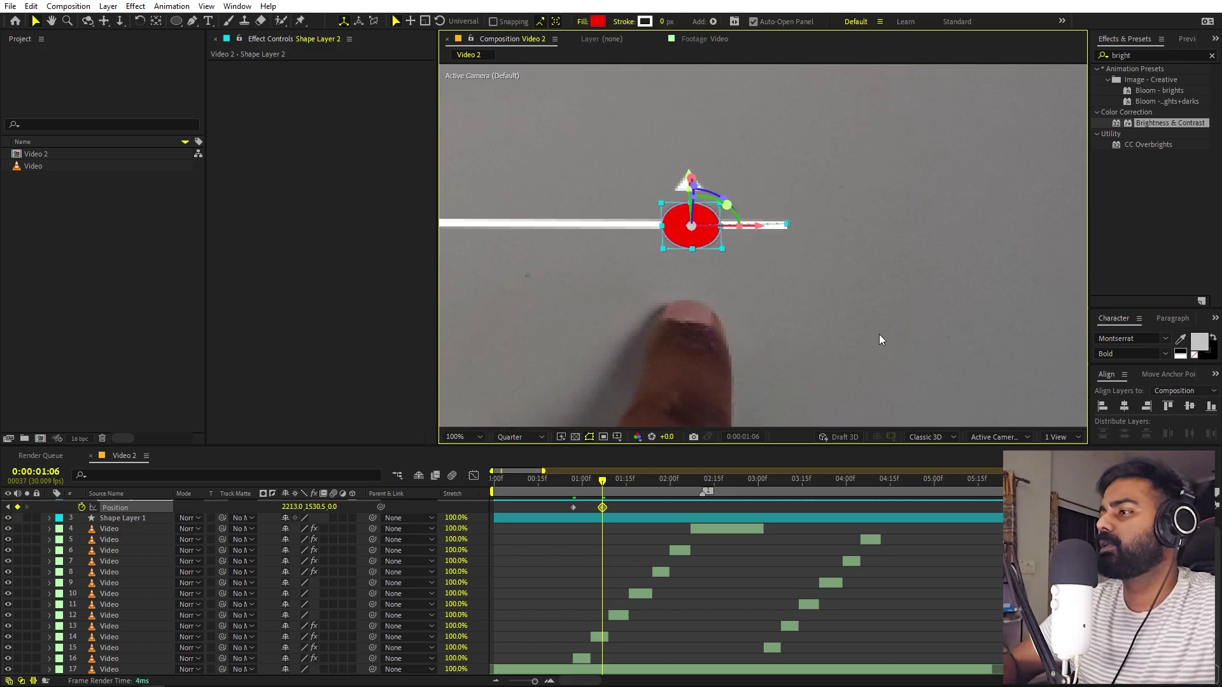
# - Continue keyframing the red circle's position along the line every ten frames from 0:00:01:16, matching the fingertip's movement
pyautogui.press('space')
pyautogui.press('v')
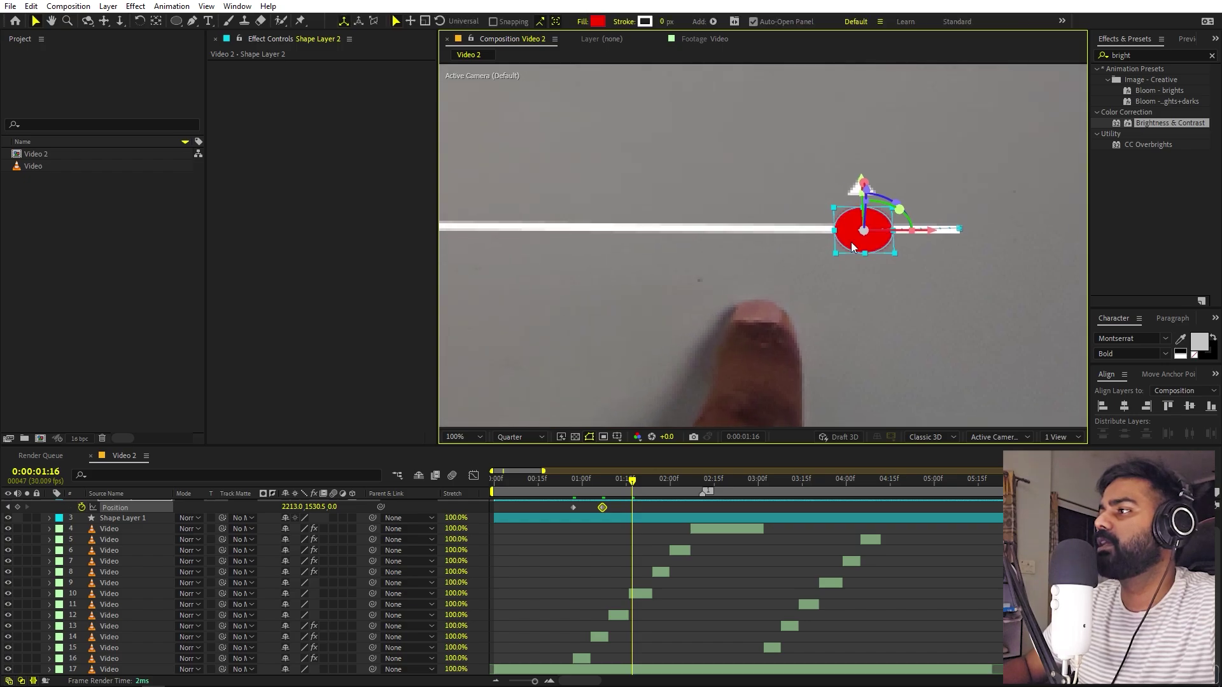
pyautogui.moveTo(857, 241); pyautogui.dragTo(757, 235)
pyautogui.hotkey('shift', 'pagedown')
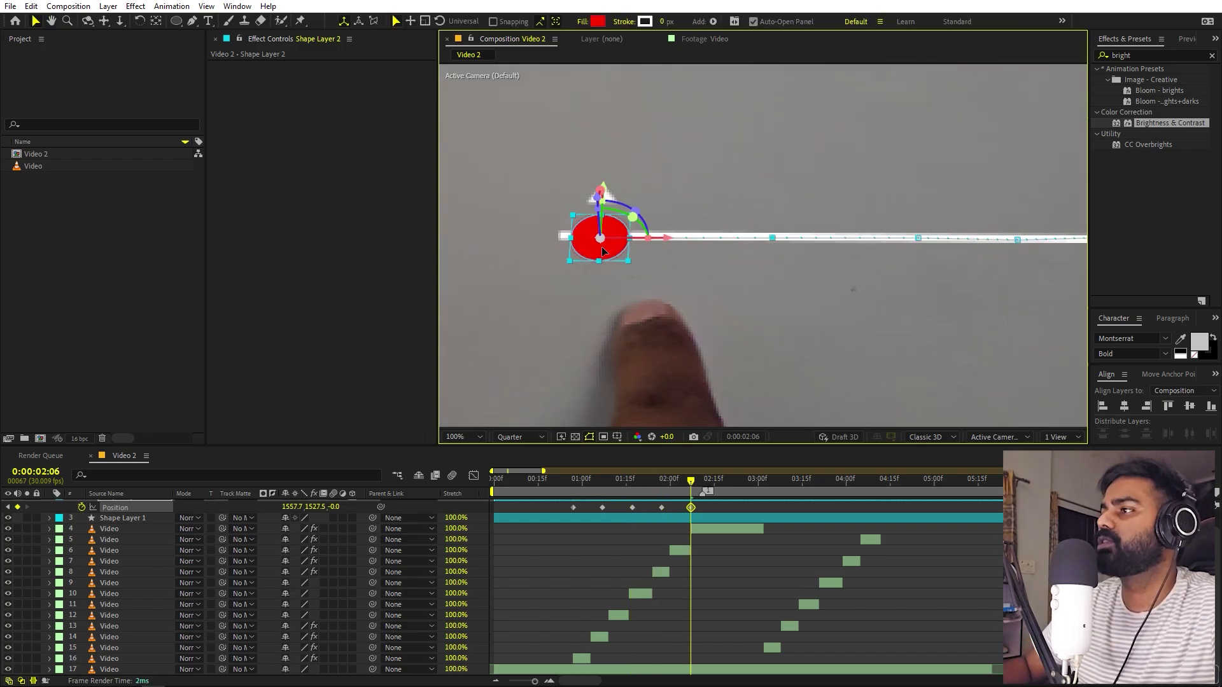
# - Preview the circle's motion from 0:00:00:15 and check the finger's position at 0:00:05:00
pyautogui.click(540, 484)
pyautogui.scroll(-4, 874, 320)
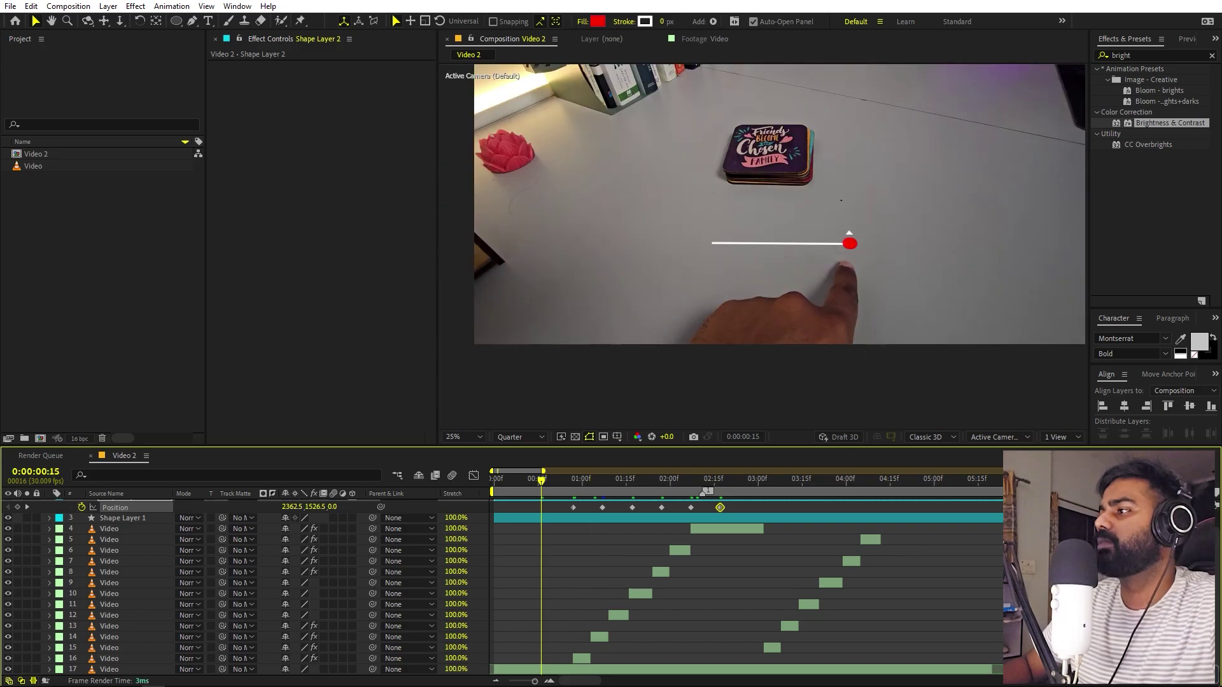
pyautogui.press('F2')
pyautogui.press('space')
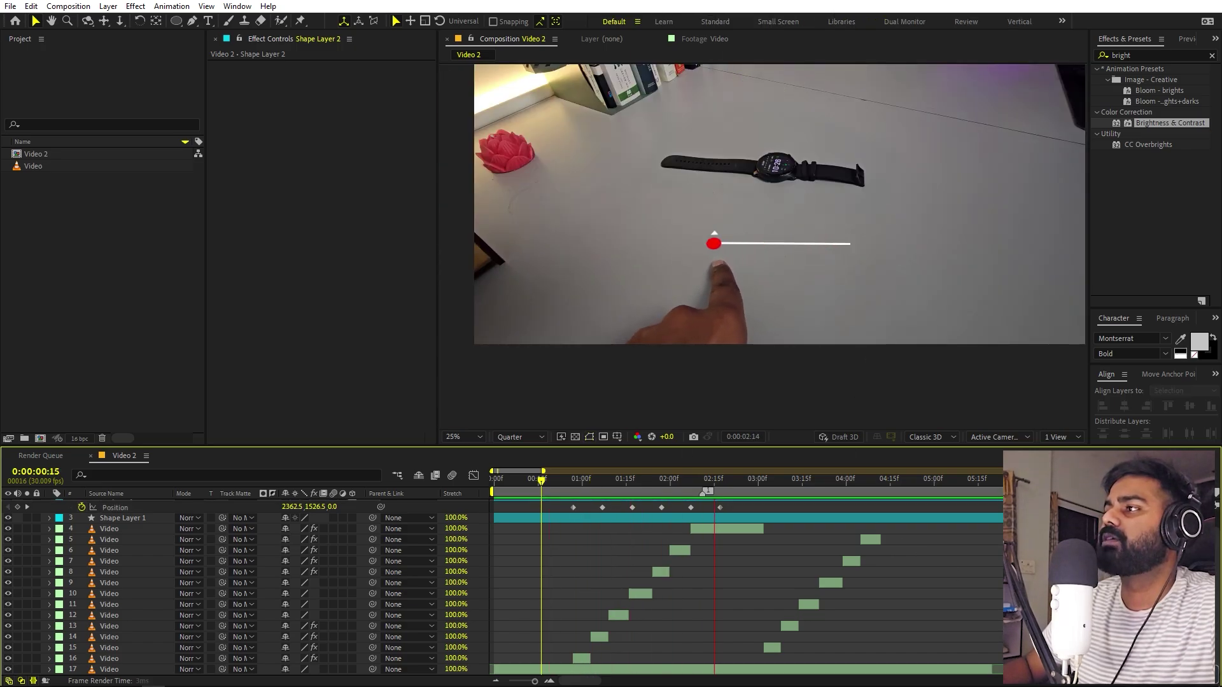
pyautogui.moveTo(807, 482); pyautogui.dragTo(937, 483)
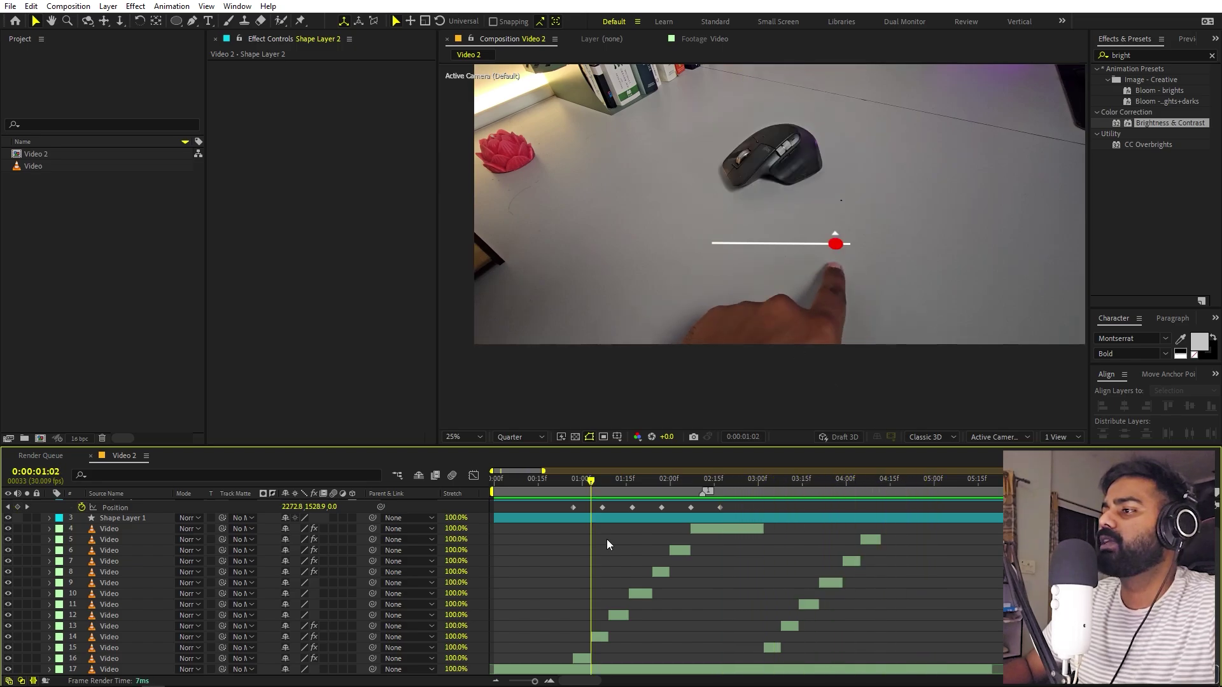
# - Set the blending mode of Shape Layer 1, Shape Layer 2 and Shape Layer 3 to Add
pyautogui.scroll(1, 606, 540)
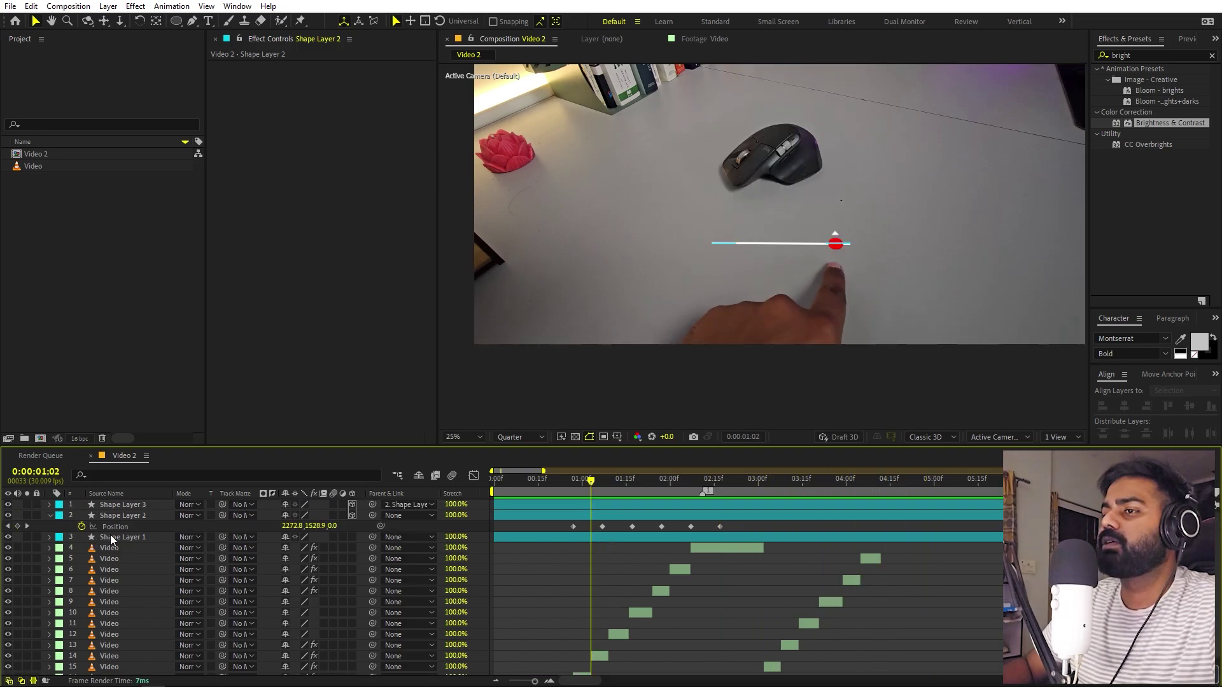
pyautogui.click(111, 538)
pyautogui.keyDown('shift'); pyautogui.click(121, 504); pyautogui.keyUp('shift')
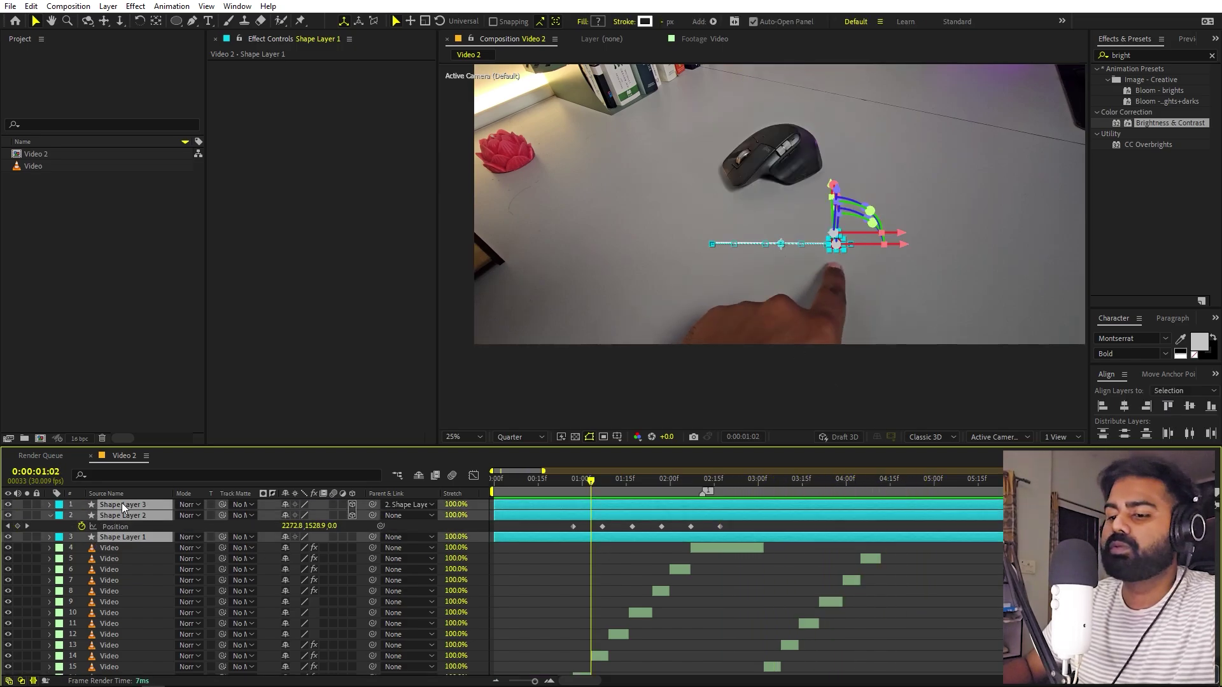
pyautogui.click(196, 505)
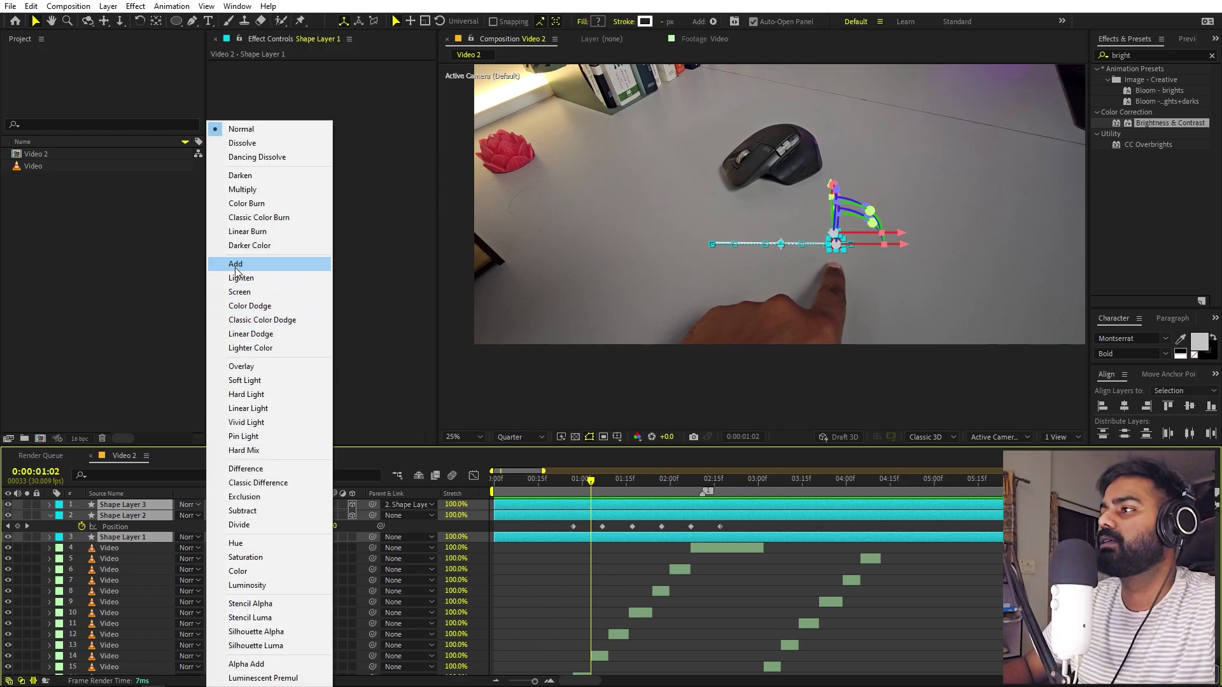
pyautogui.click(235, 265)
pyautogui.click(658, 570)
# - Search the effects for "glow" and apply the Stylize Glow effect to the triangle's Shape Layer 3
pyautogui.click(1157, 55)
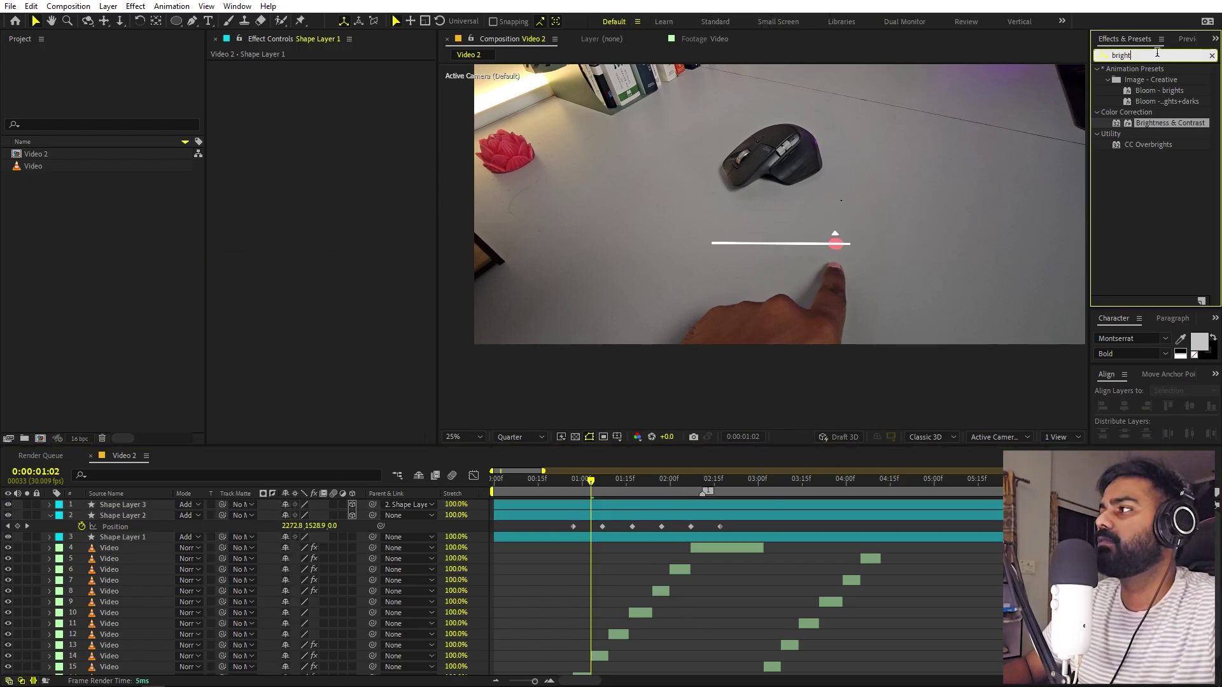
pyautogui.press('BackSpace')
pyautogui.press('BackSpace')
pyautogui.press('BackSpace')
pyautogui.press('BackSpace')
pyautogui.press('BackSpace')
pyautogui.press('BackSpace')
pyautogui.write('glow')
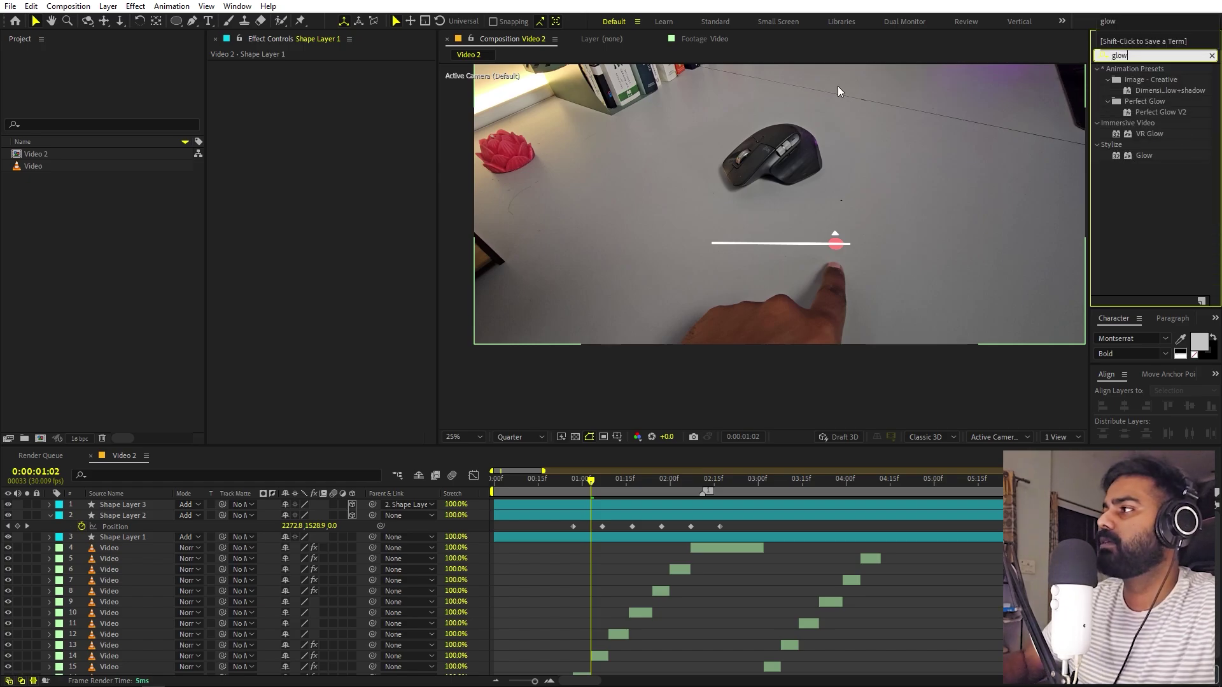
pyautogui.moveTo(1144, 155); pyautogui.dragTo(149, 502)
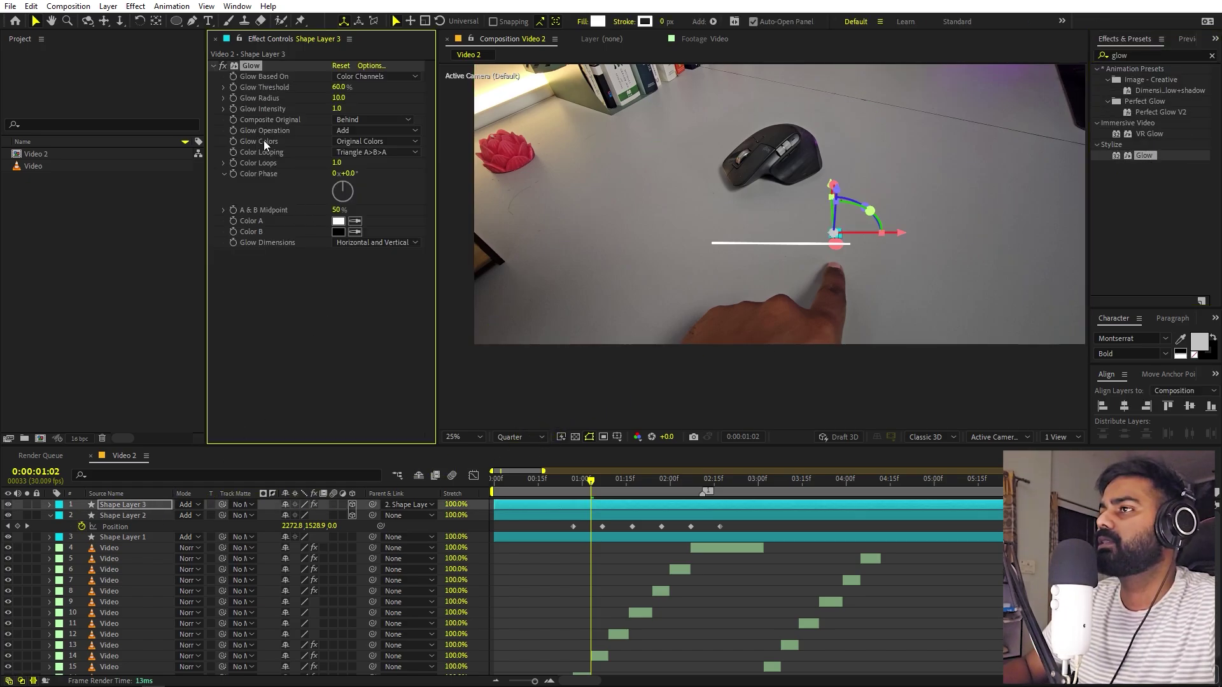
# - Set the Glow Radius on the triangle's Shape Layer 3 to 74
pyautogui.scroll(3, 859, 204)
pyautogui.moveTo(1069, 234); pyautogui.dragTo(725, 245)
pyautogui.scroll(2, 769, 233)
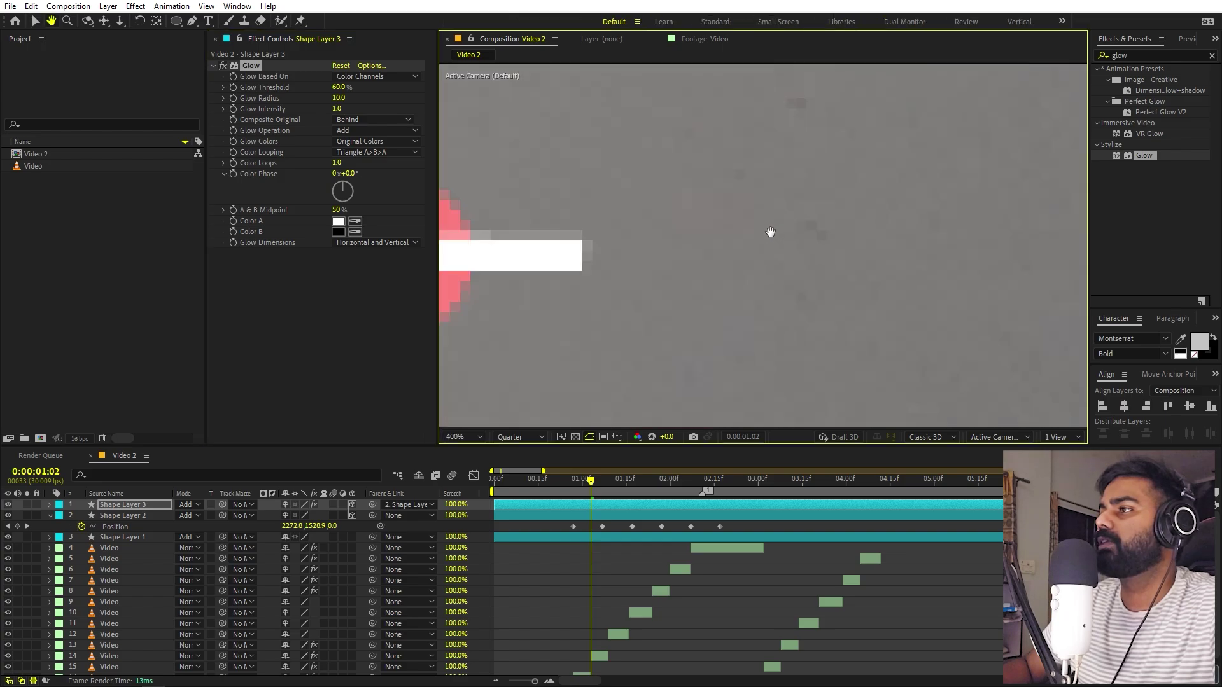
pyautogui.moveTo(557, 257); pyautogui.dragTo(939, 345)
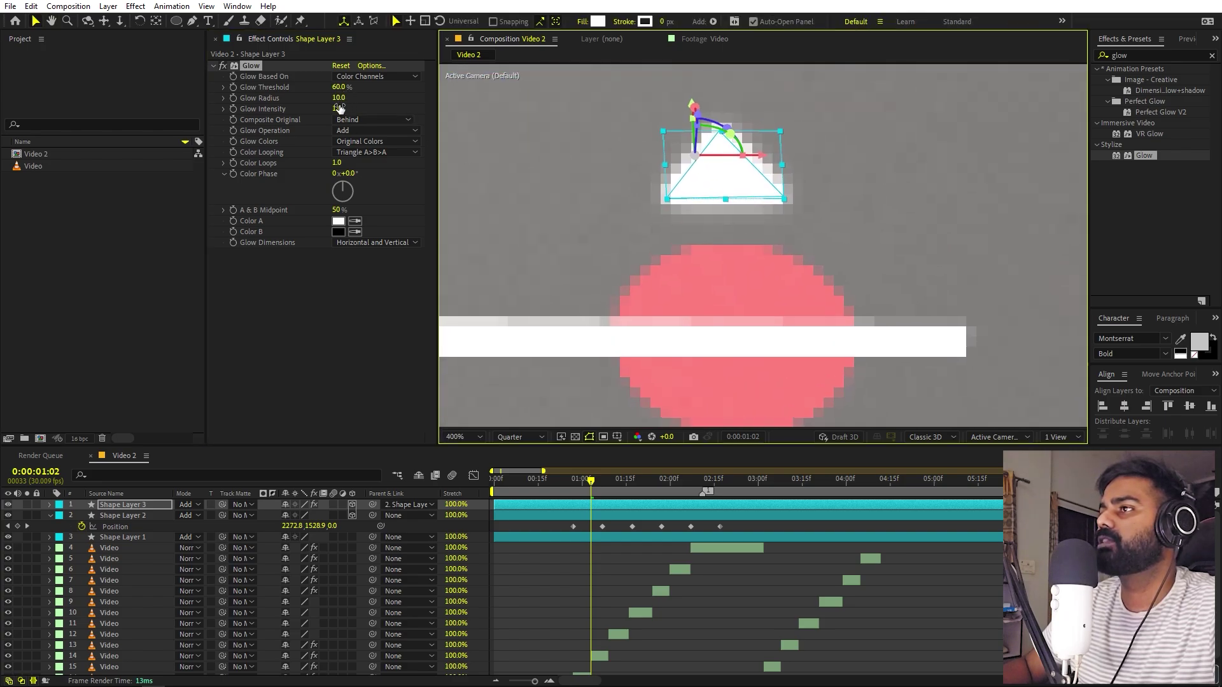
pyautogui.moveTo(338, 100); pyautogui.dragTo(385, 114)
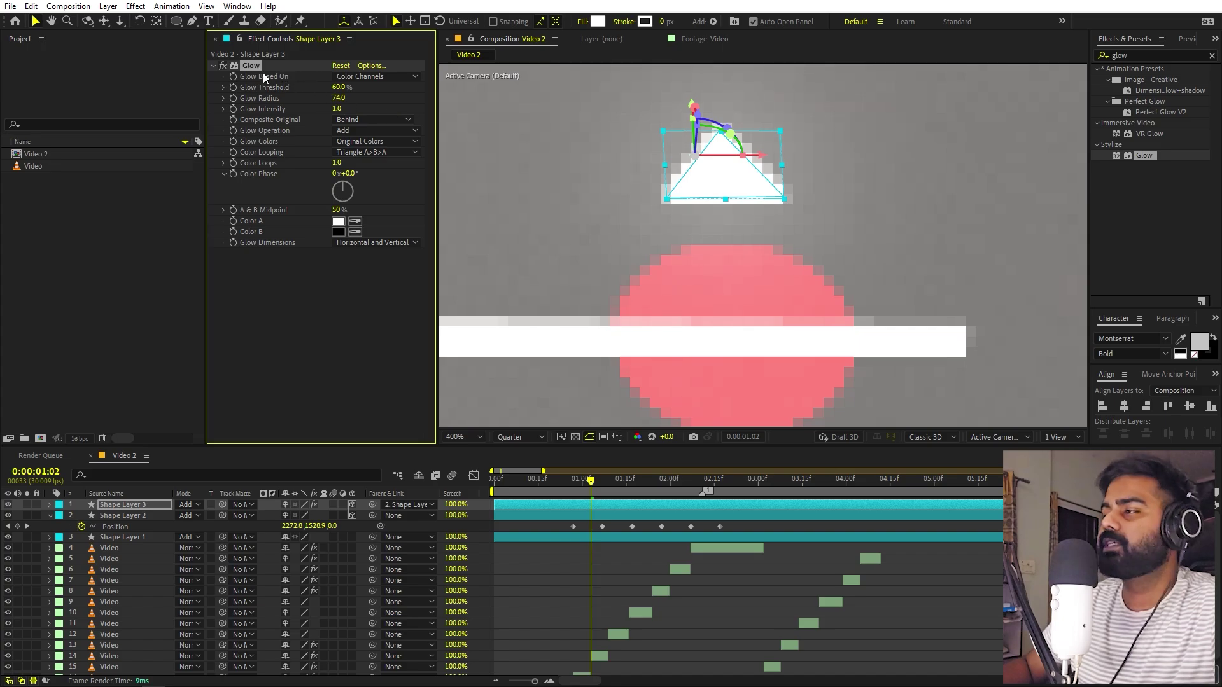
# - Copy the triangle's Glow effect onto the circle's Shape Layer 2 and the line's Shape Layer 1
pyautogui.click(666, 522)
pyautogui.hotkey('ctrl', 'v')
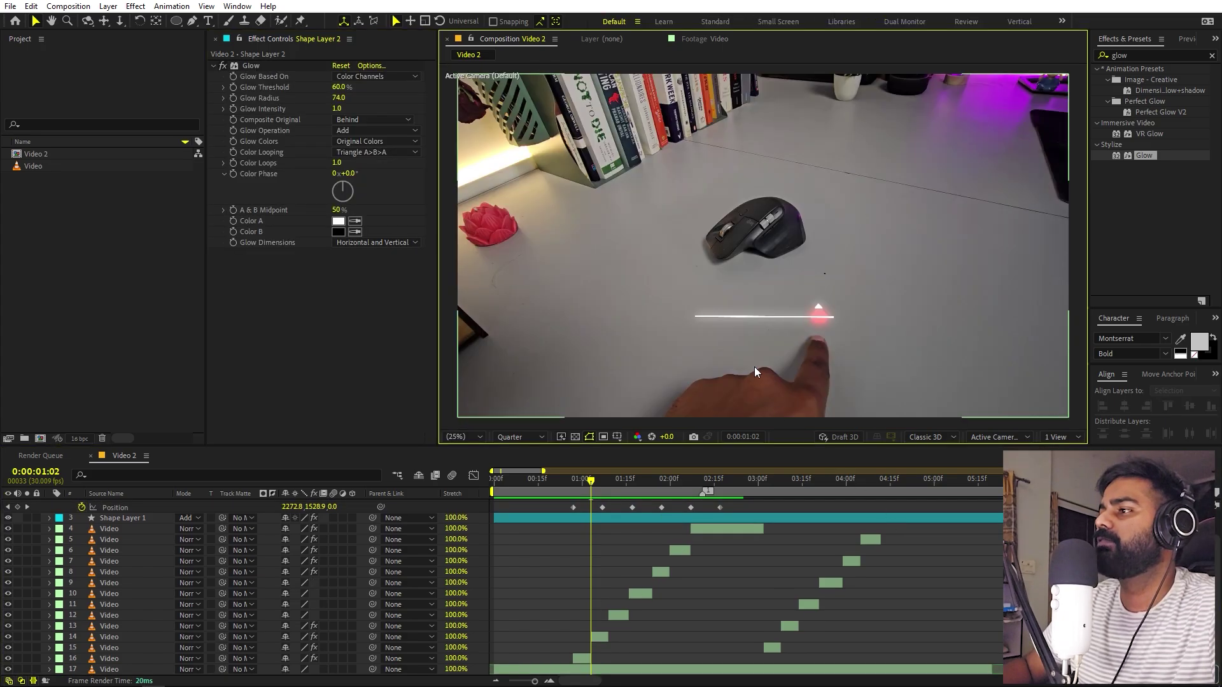
pyautogui.scroll(2, 834, 369)
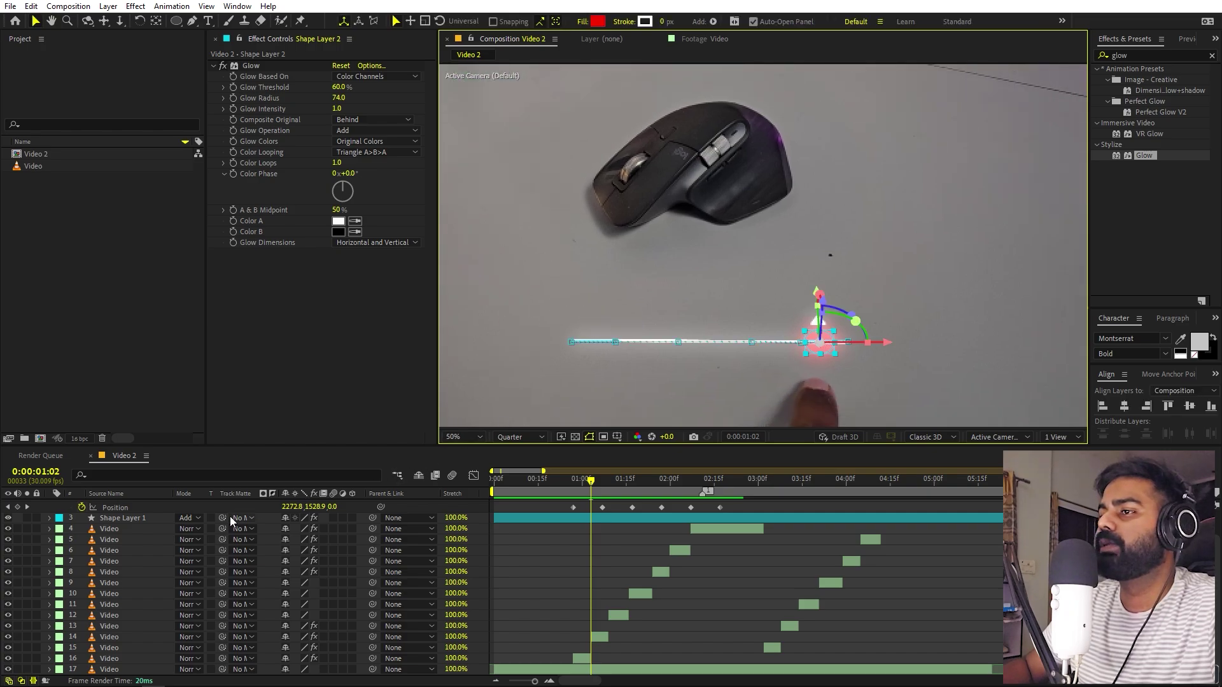
# - Set the blending mode of the circle's Shape Layer 2 back to Normal and deselect the layer
pyautogui.scroll(1, 210, 531)
pyautogui.click(196, 516)
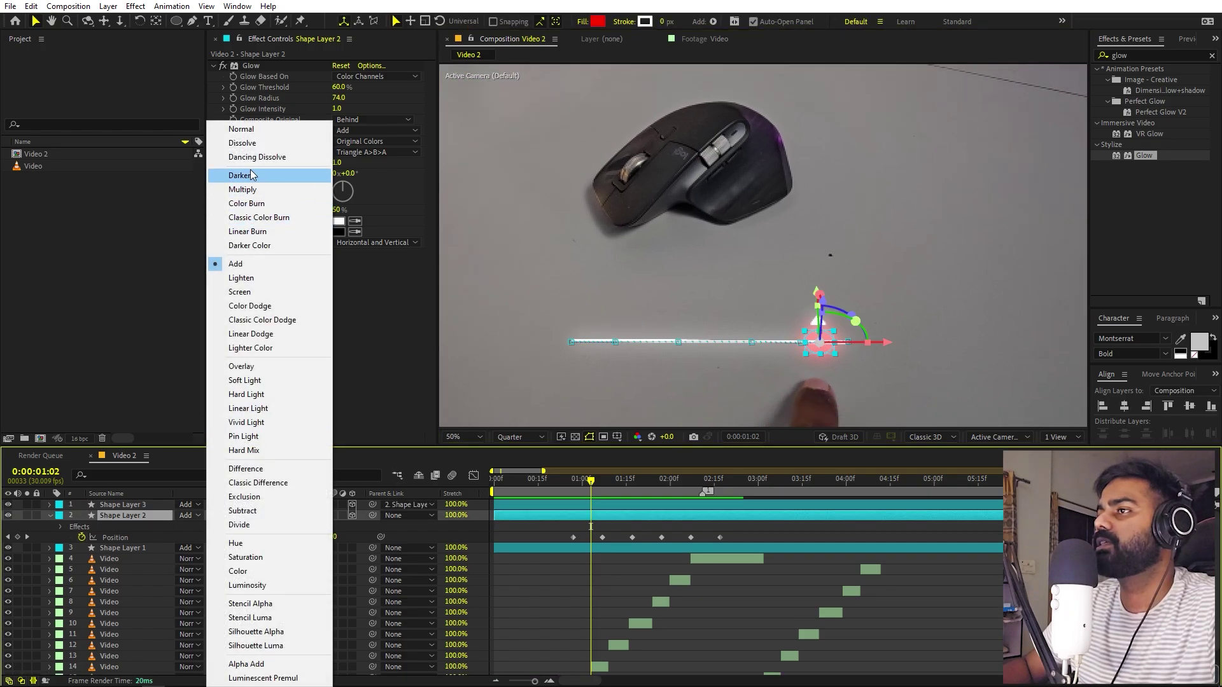
pyautogui.click(259, 129)
pyautogui.click(824, 300)
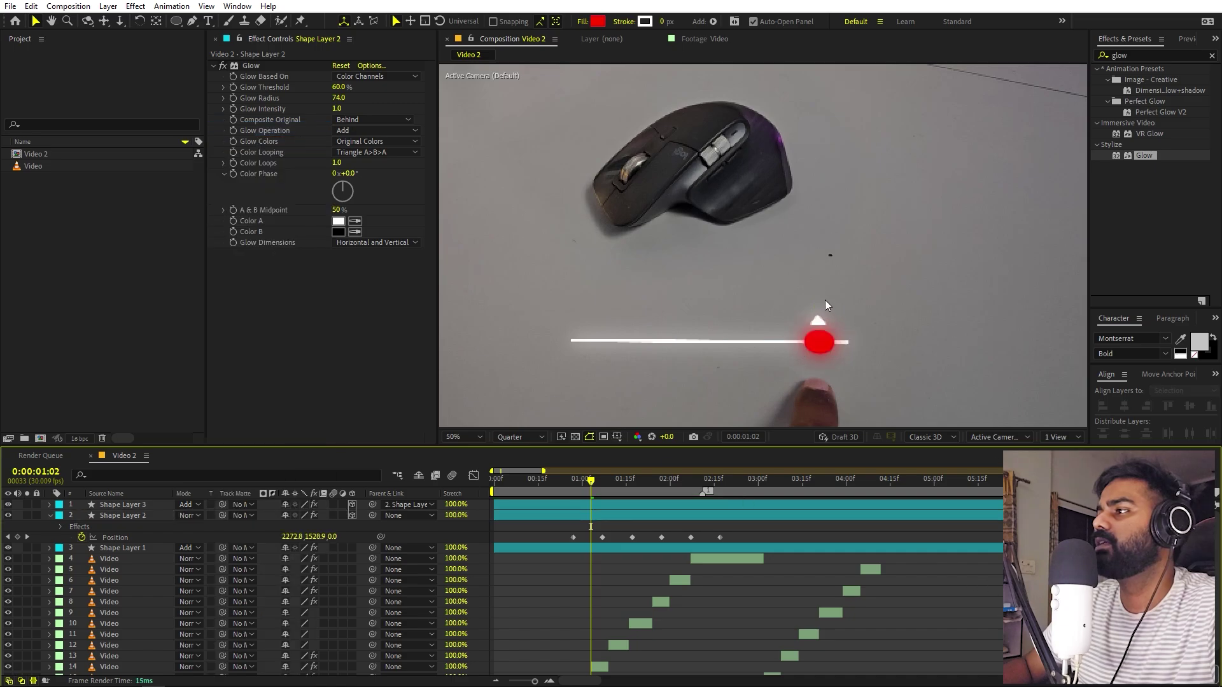
# - Preview the glowing slider animation across the swipe and return the playhead to 0:00:00:26
pyautogui.scroll(-2, 830, 308)
pyautogui.scroll(-2, 830, 308)
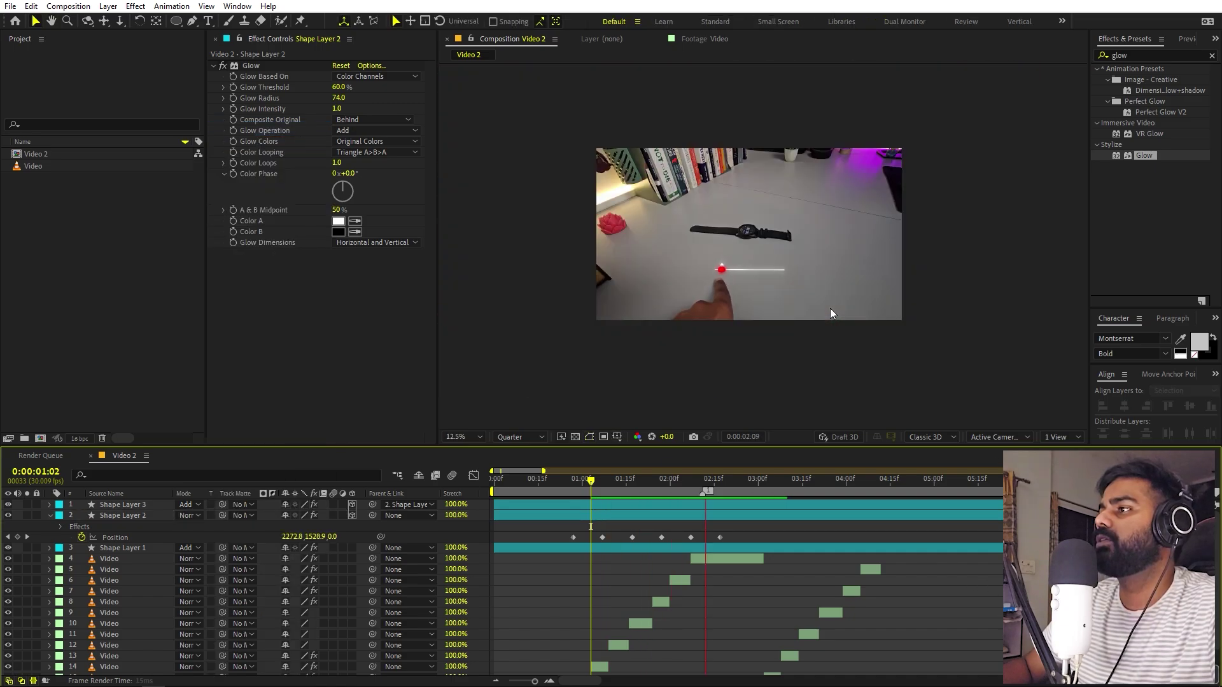
pyautogui.scroll(2, 810, 352)
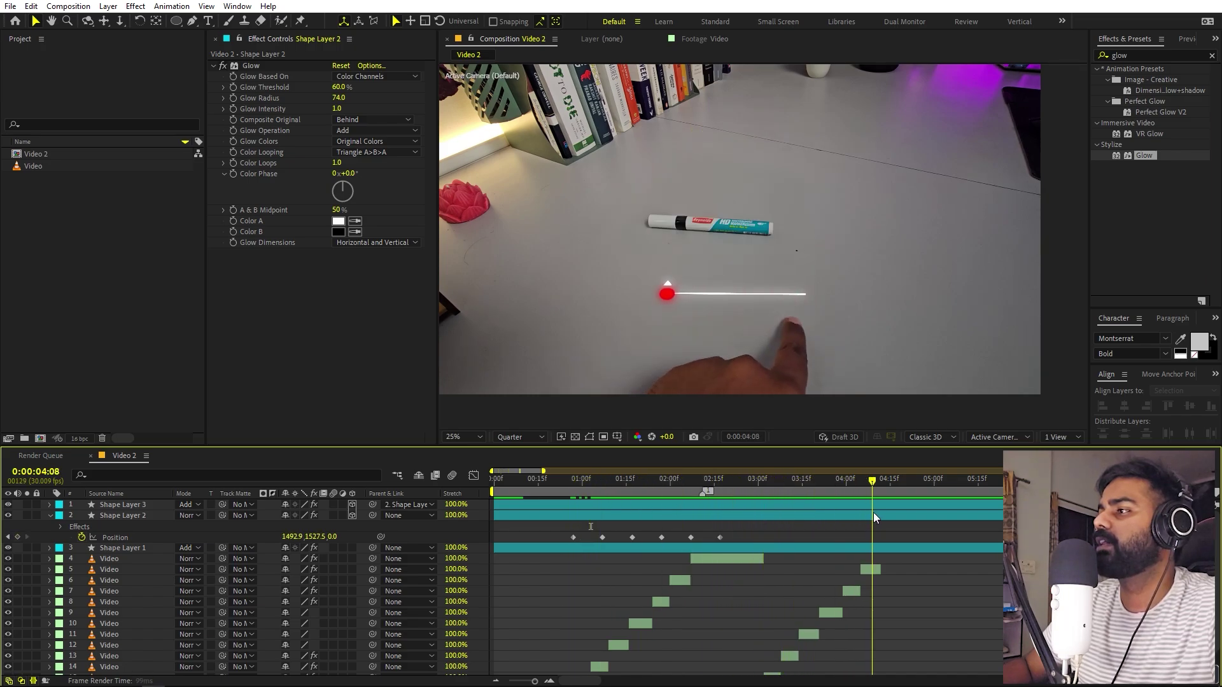
pyautogui.moveTo(887, 510); pyautogui.dragTo(564, 534)
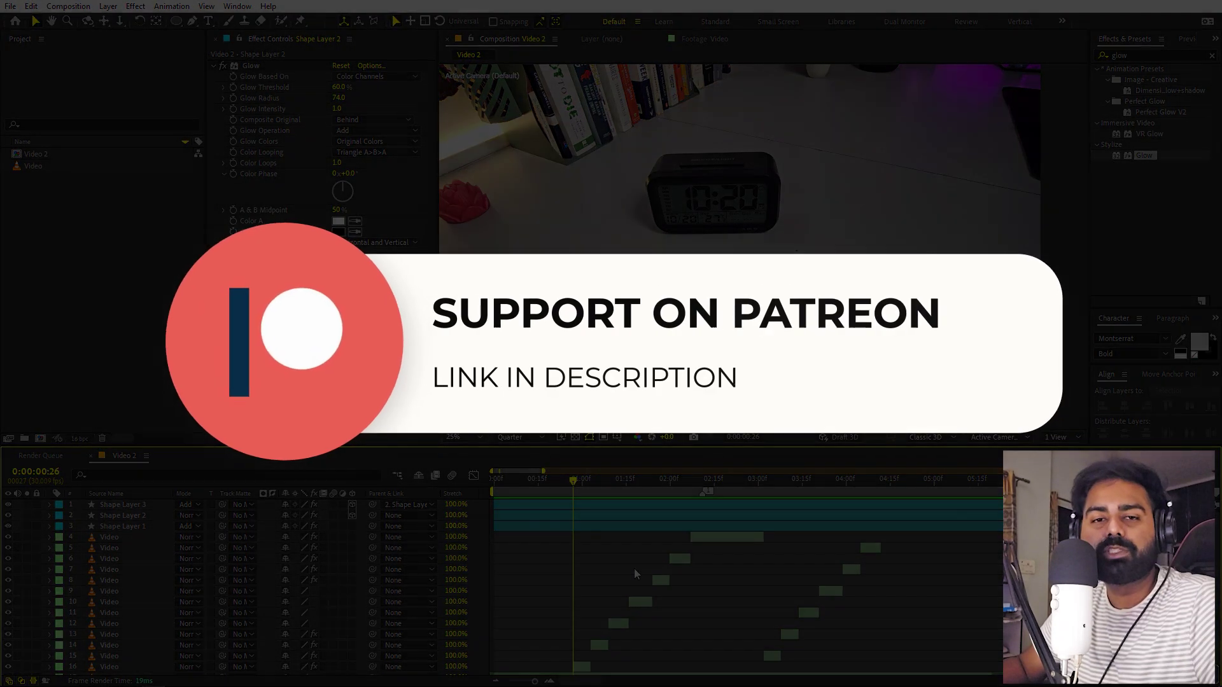